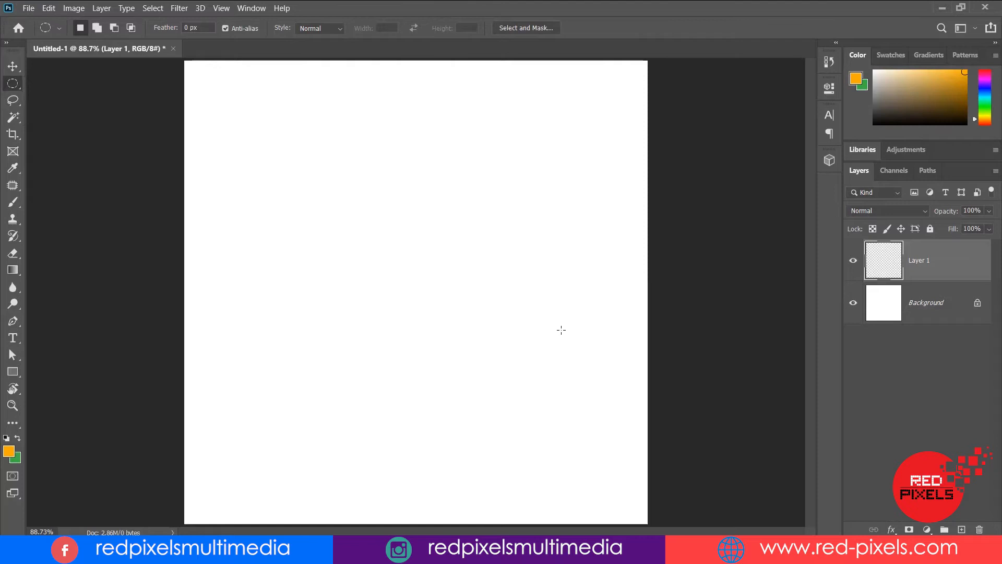
- Draw a large irregular freehand selection with the Lasso tool and fill it with the orange foreground colour on Layer 1
click(13, 100)
mouse_move(292, 128)
mouse_down()
mouse_move(320, 168)
mouse_move(304, 205)
mouse_move(330, 240)
mouse_move(323, 324)
mouse_move(407, 435)
mouse_move(406, 324)
mouse_up()
mouse_move(514, 80)
mouse_down()
mouse_move(456, 199)
mouse_move(405, 161)
mouse_move(386, 203)
mouse_move(344, 123)
mouse_move(292, 127)
mouse_up()
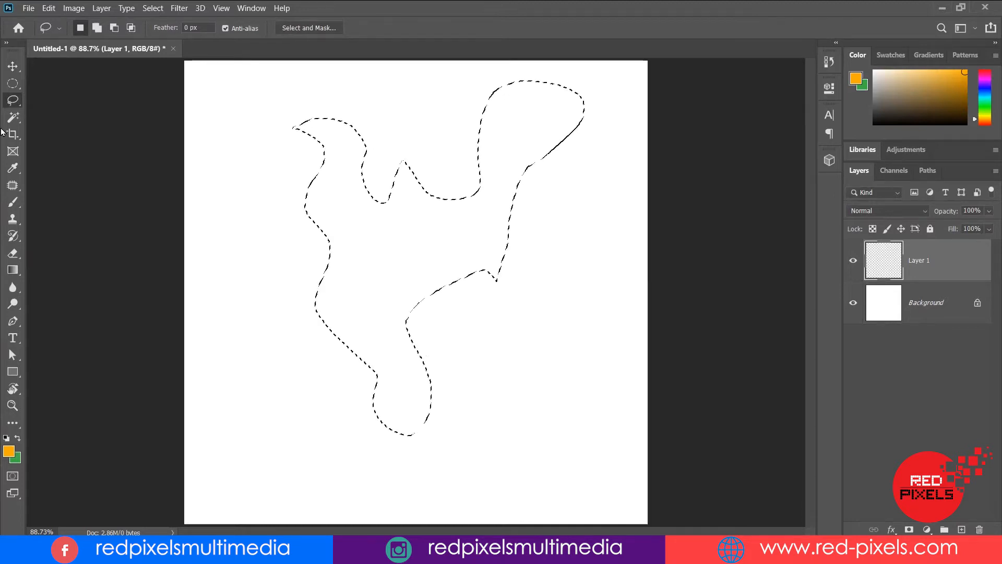
right_click(10, 102)
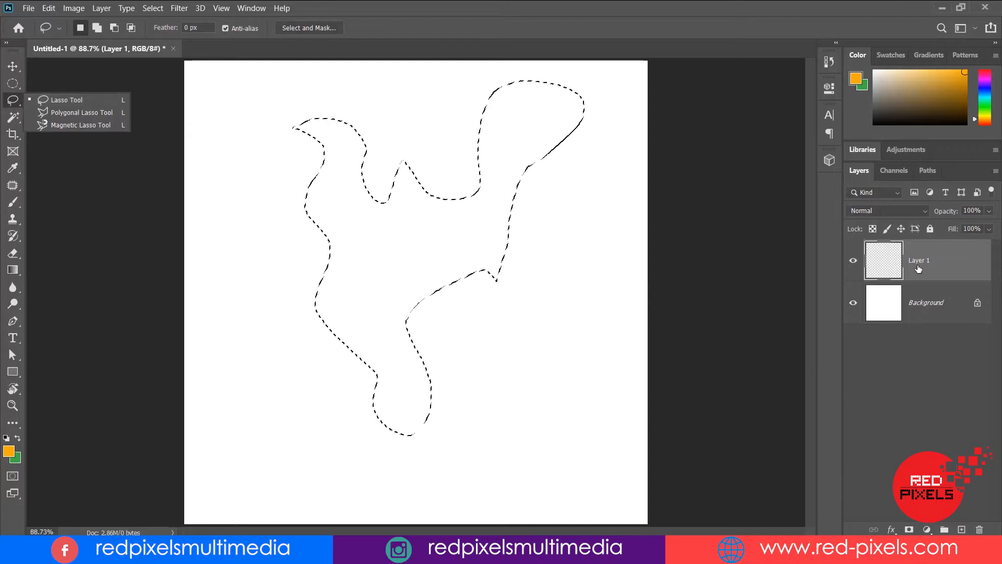
click(945, 265)
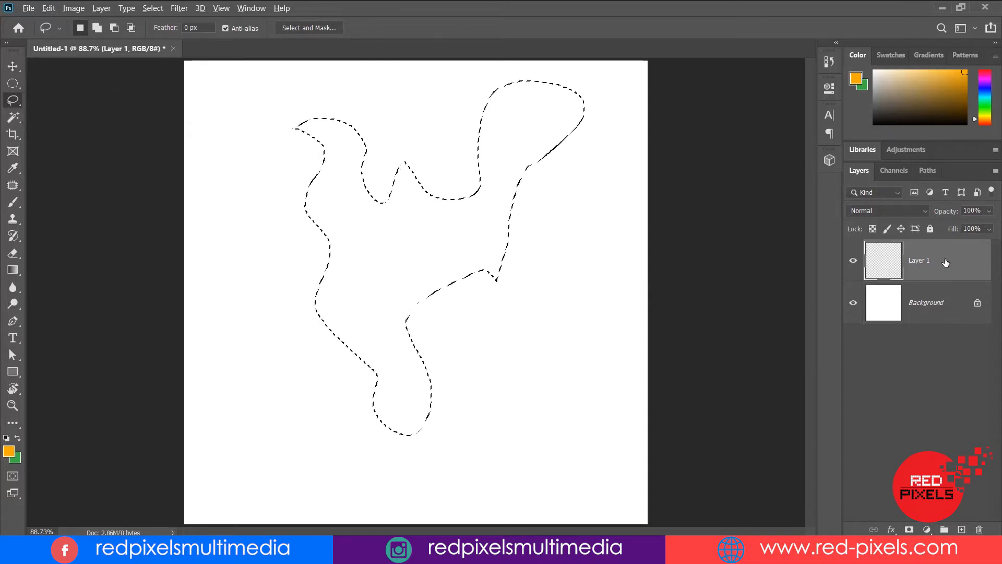
key(alt+BackSpace)
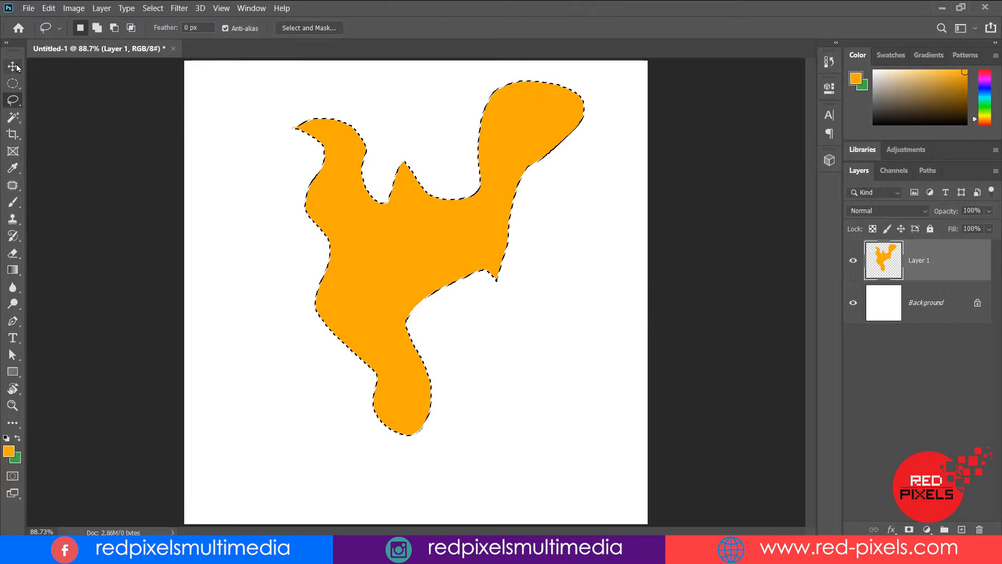
- Clear the selection around the orange shape using the regular Lasso tool
right_click(13, 100)
click(65, 102)
mouse_move(557, 228)
mouse_down()
mouse_move(542, 440)
mouse_move(603, 440)
mouse_move(613, 338)
mouse_move(639, 251)
mouse_move(580, 193)
mouse_up()
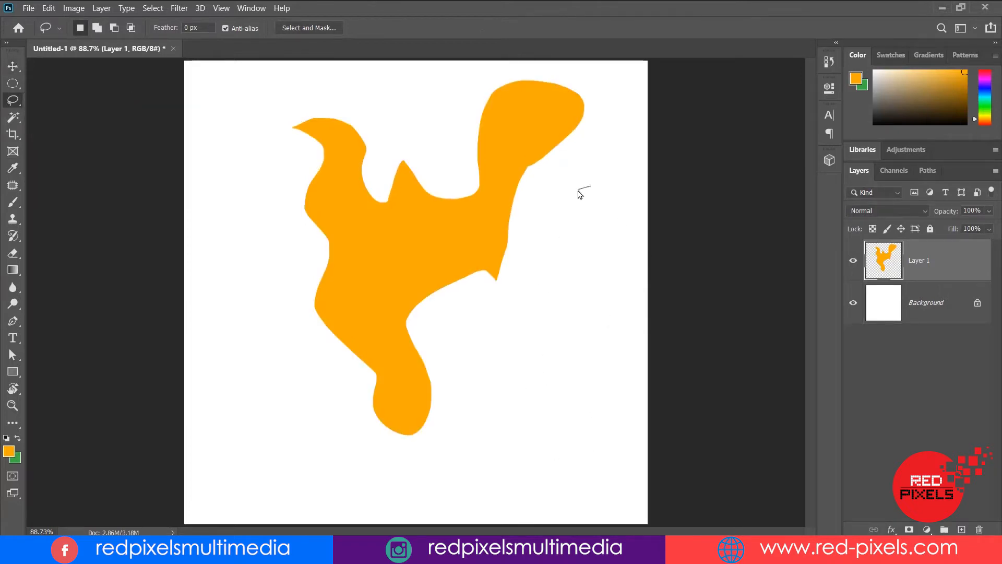
key(Return)
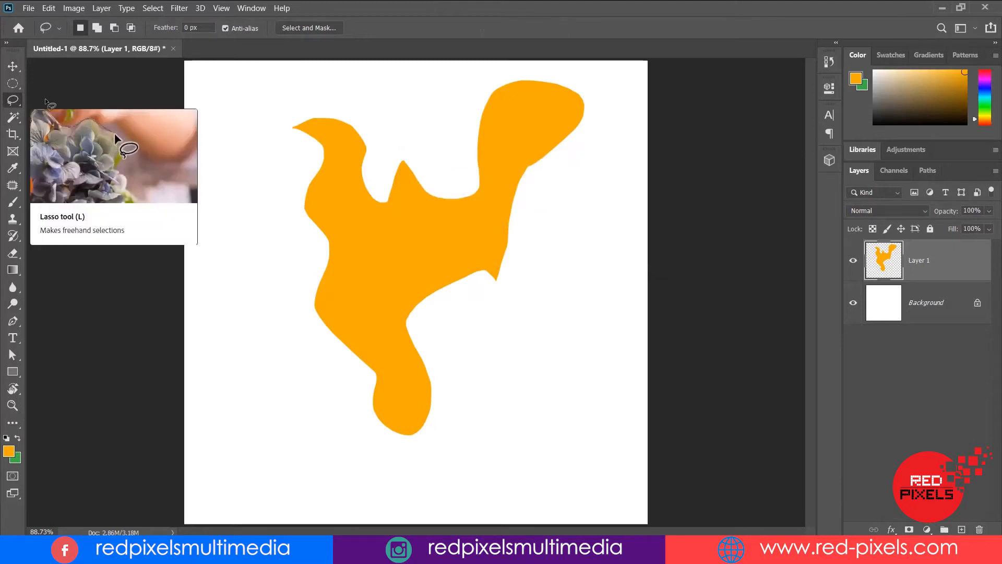
- Outline a five-cornered, straight-edged selection in the white area beside the orange shape with the Polygonal Lasso tool
click(13, 106)
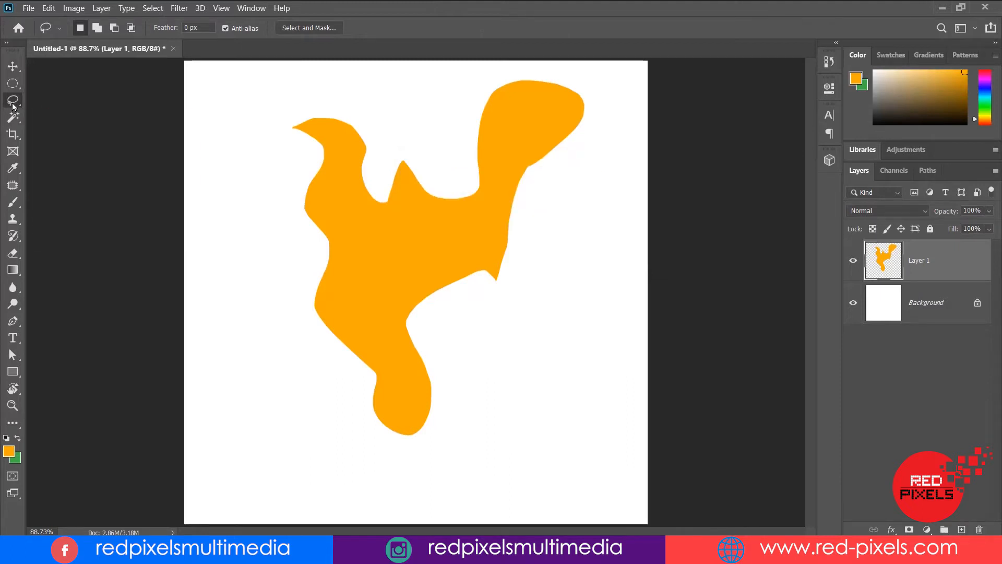
click(64, 114)
click(565, 365)
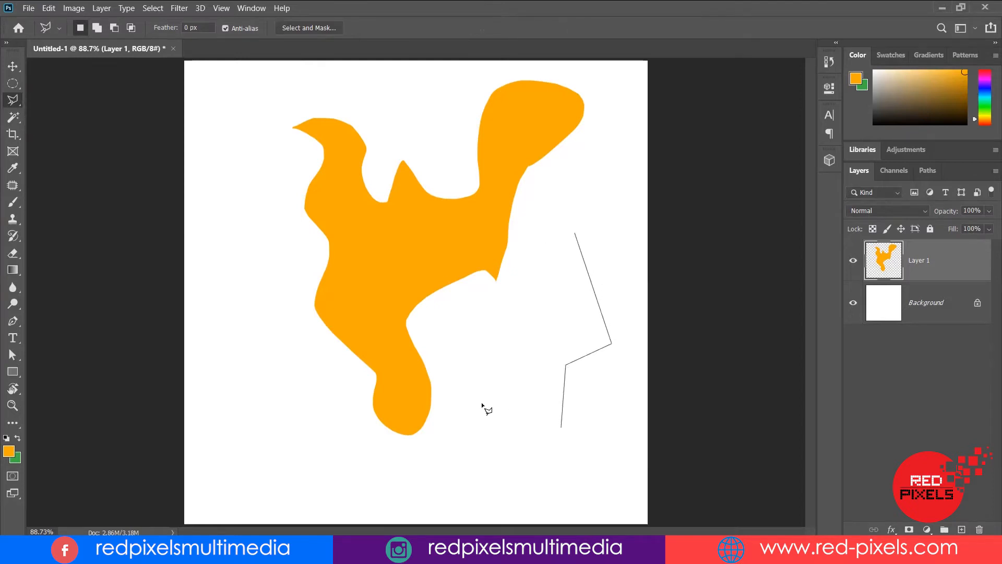
click(575, 235)
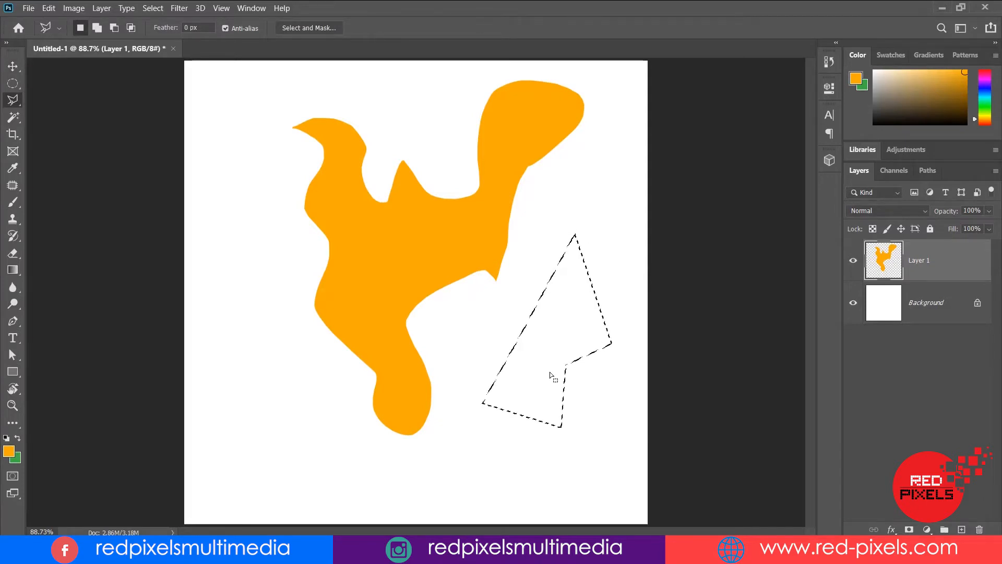
- Outline a seven-cornered, arrow-like selection in the canvas's lower-left area with the Polygonal Lasso tool
click(237, 389)
click(201, 484)
click(279, 455)
click(346, 440)
click(294, 344)
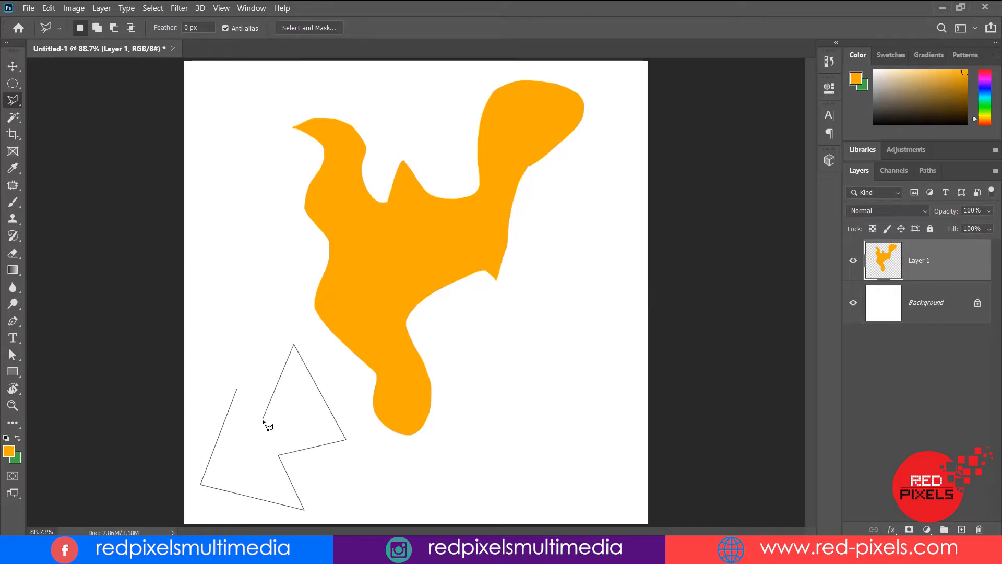
click(237, 389)
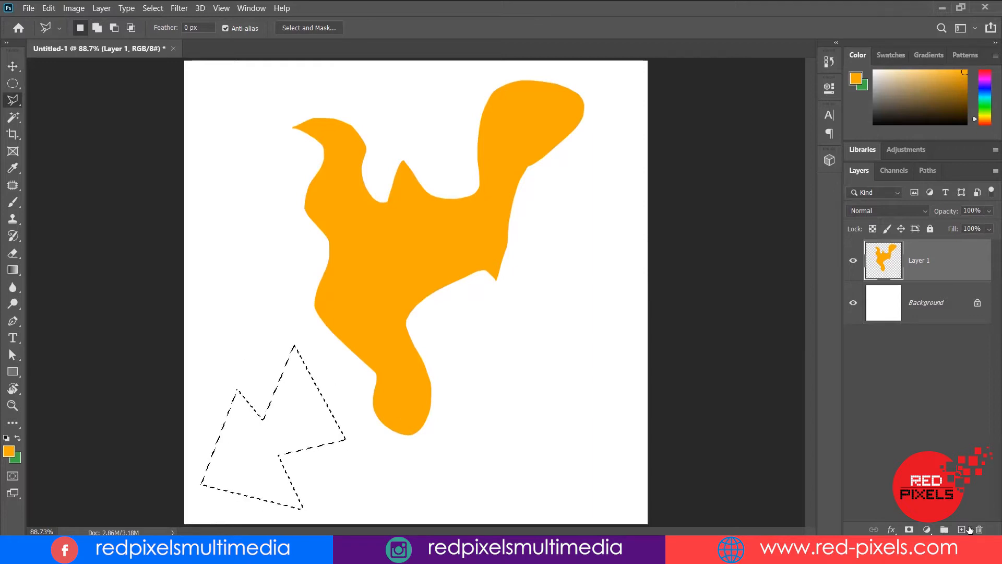
- Add a new layer and fill the arrow-like selection with the green background colour
key(ctrl+shift+alt+n)
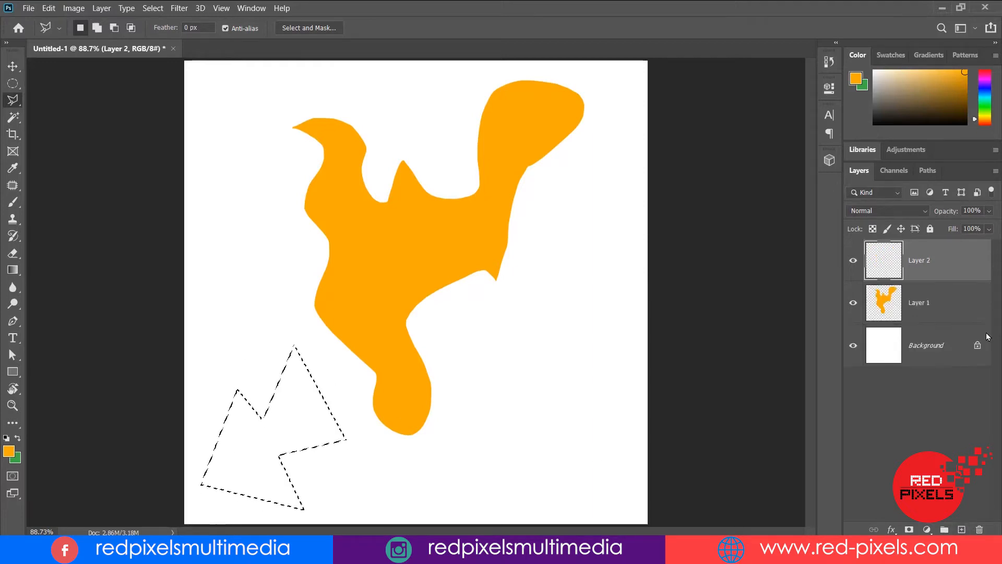
key(ctrl+BackSpace)
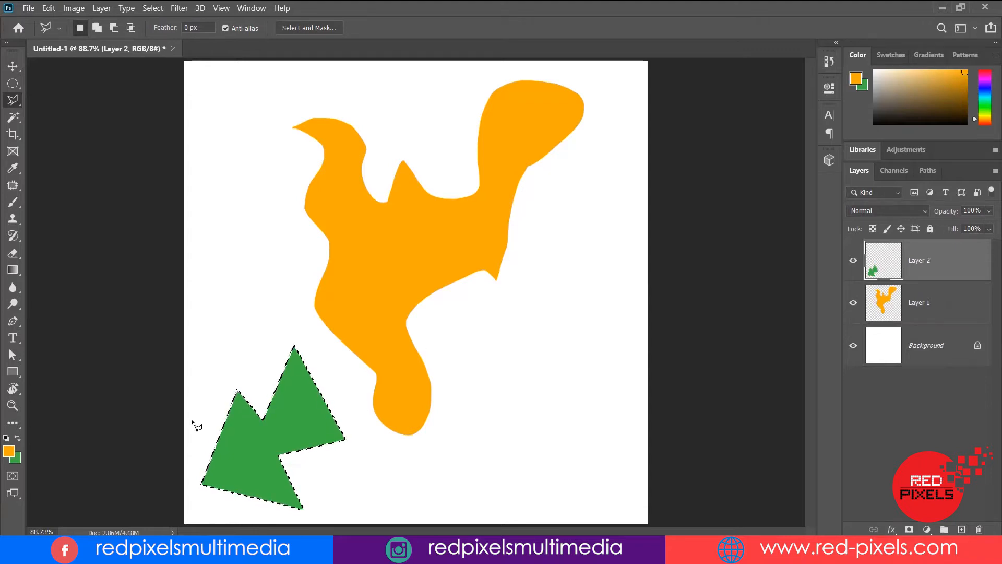
click(13, 66)
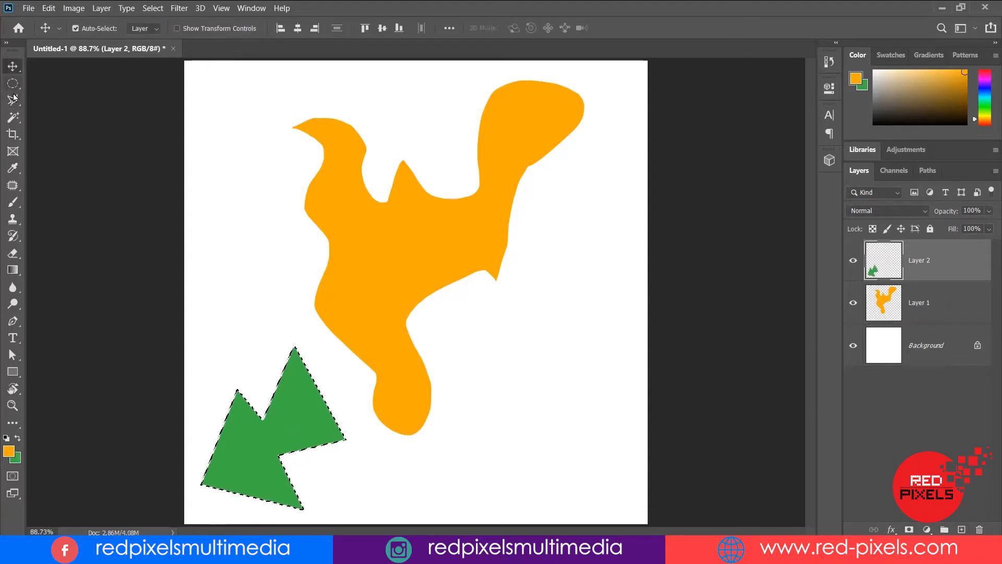
- Open indian-5733337_1920.jpg and trace the turbaned man, including his shirt, as a closed selection with the Magnetic Lasso tool
click(13, 100)
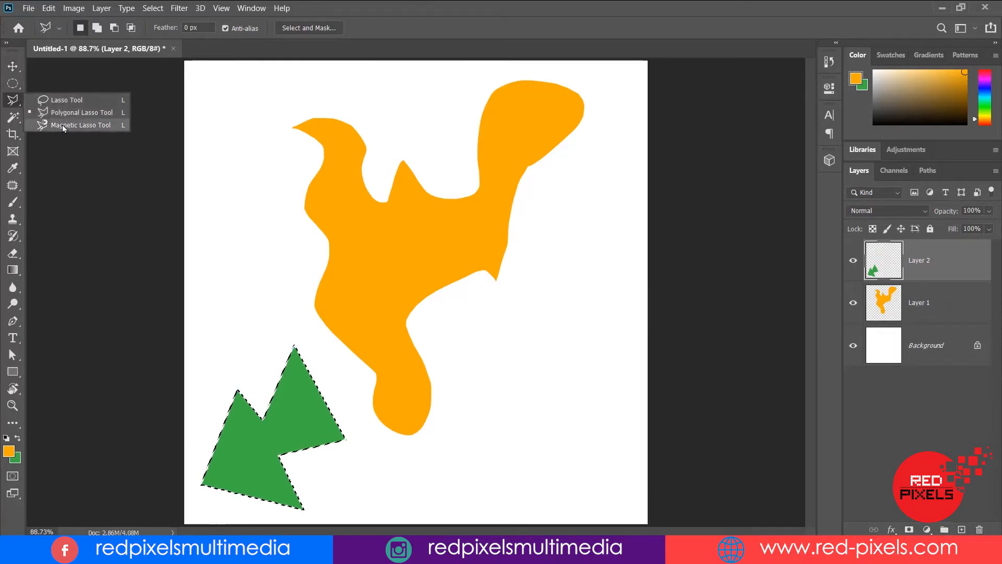
click(78, 125)
click(28, 9)
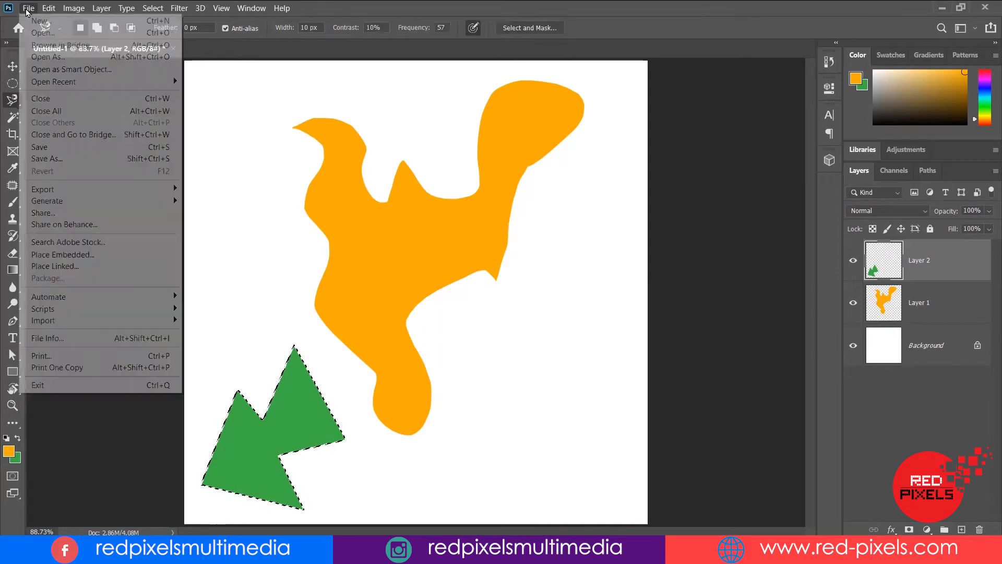
click(40, 34)
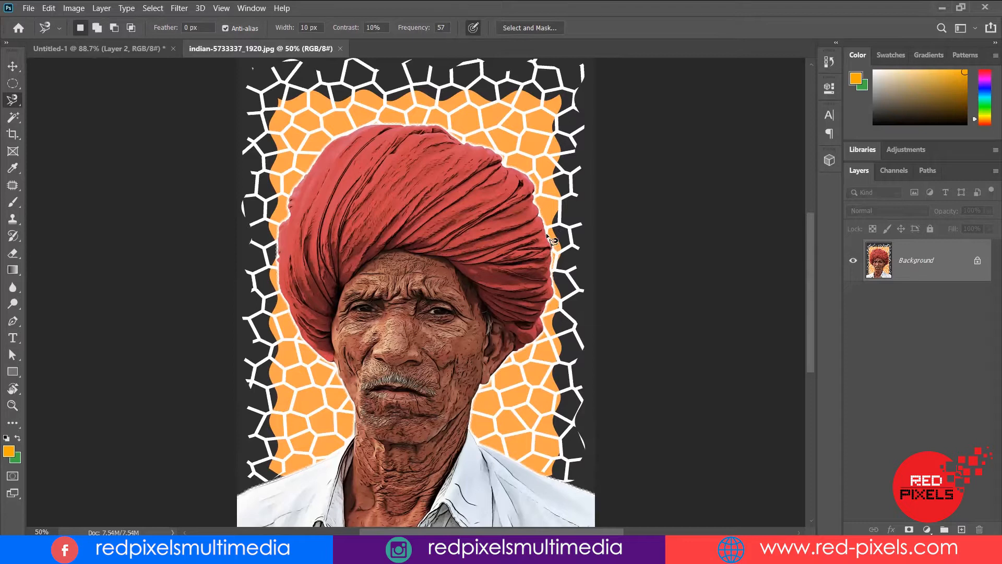
click(585, 469)
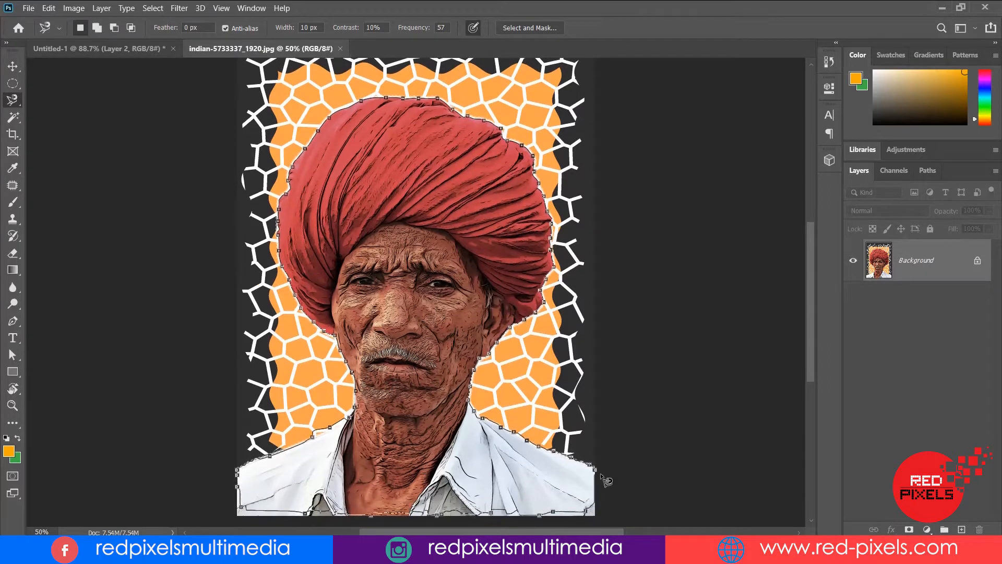
click(594, 469)
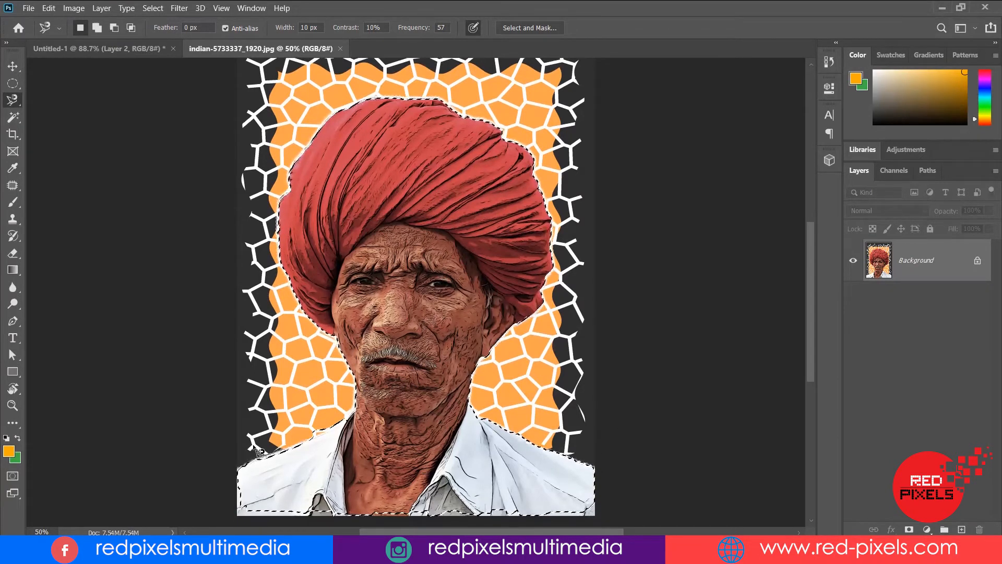
- Move the selected man out of the photo into the Untitled-1 document as a new layer
click(15, 72)
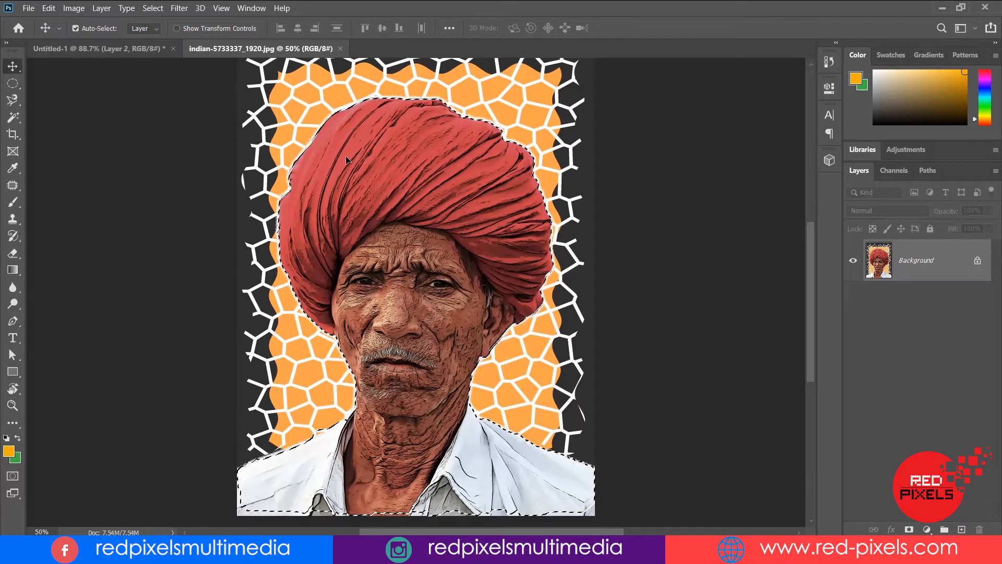
click(110, 48)
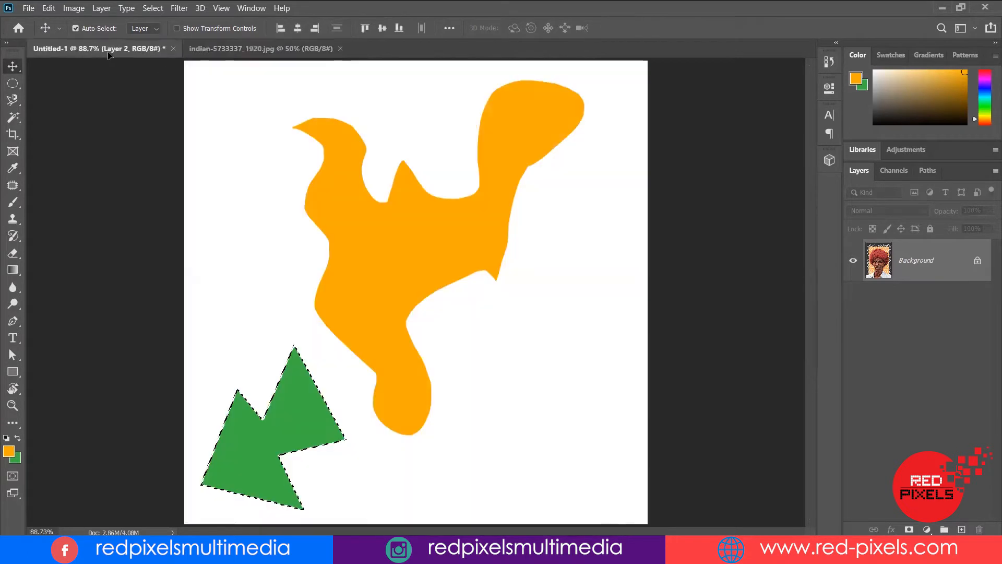
drag(206, 95, 441, 302)
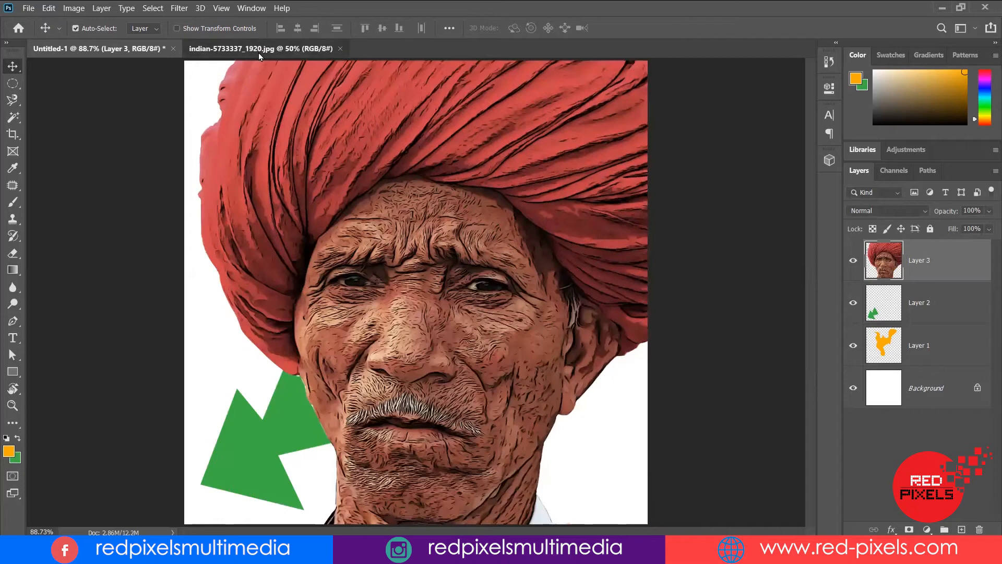
click(258, 48)
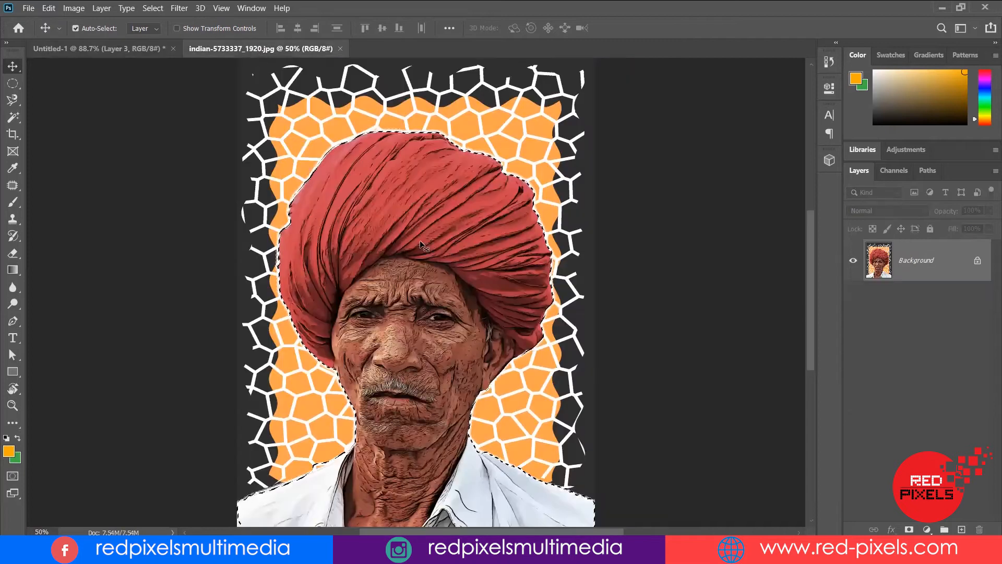
click(127, 55)
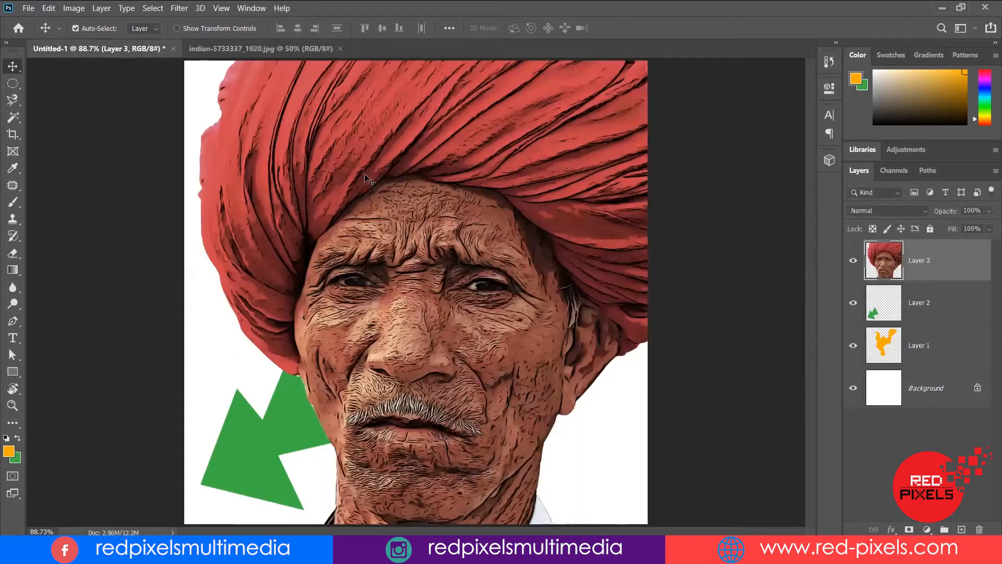
- Scale the portrait layer to about 51.85% with Free Transform and place it in the canvas's lower-right corner
key(ctrl+minus)
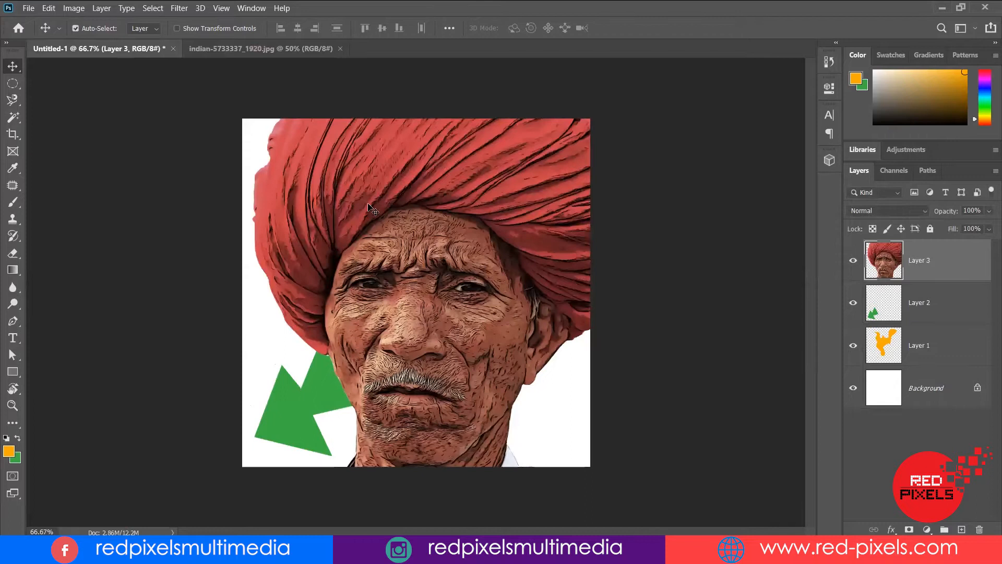
key(ctrl+semicolon)
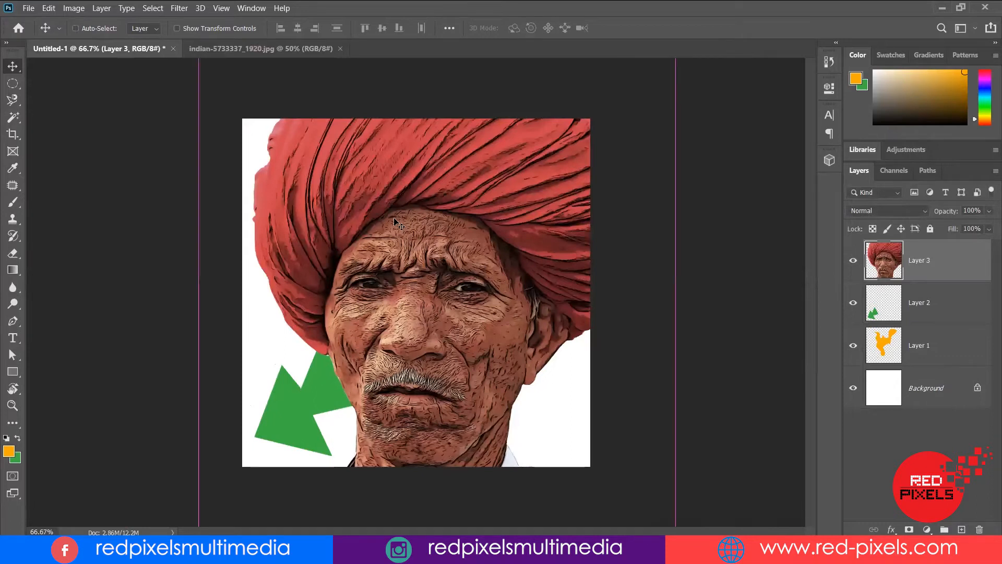
key(ctrl+semicolon)
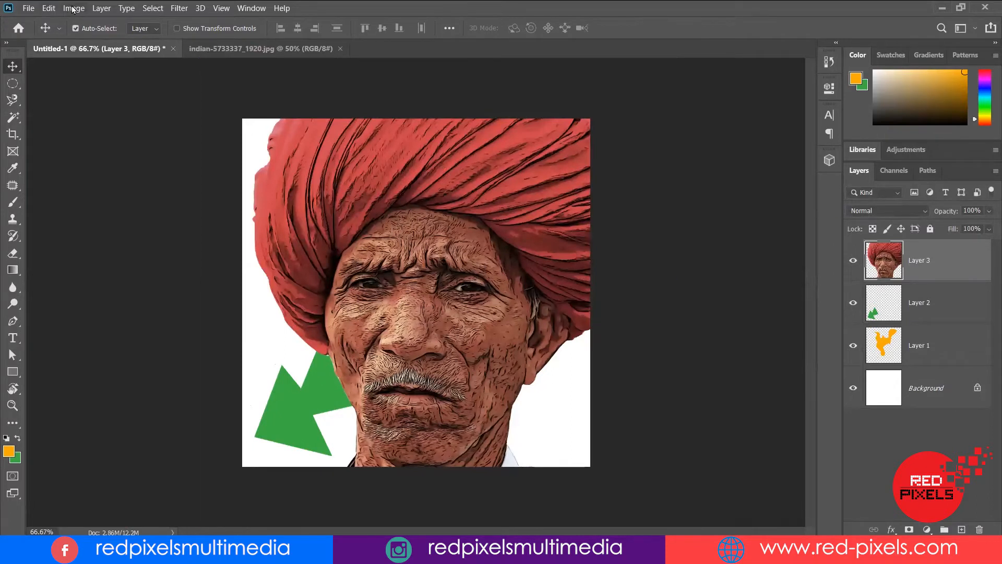
click(49, 8)
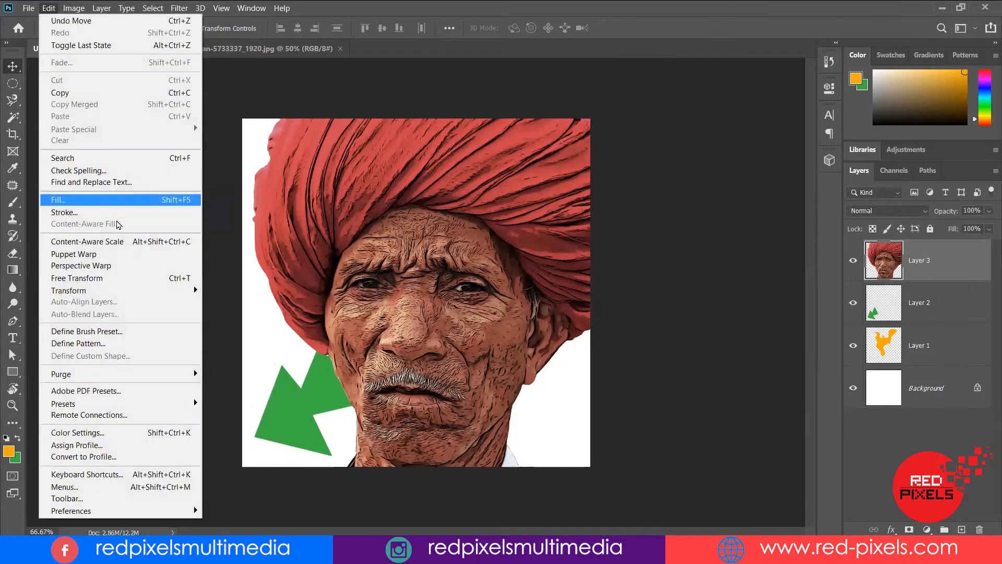
click(133, 283)
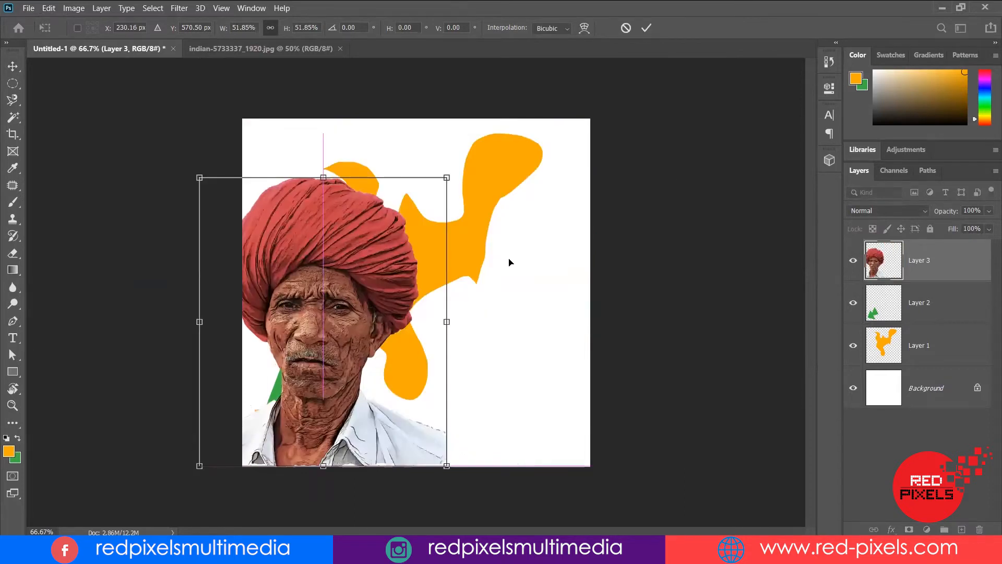
key(Escape)
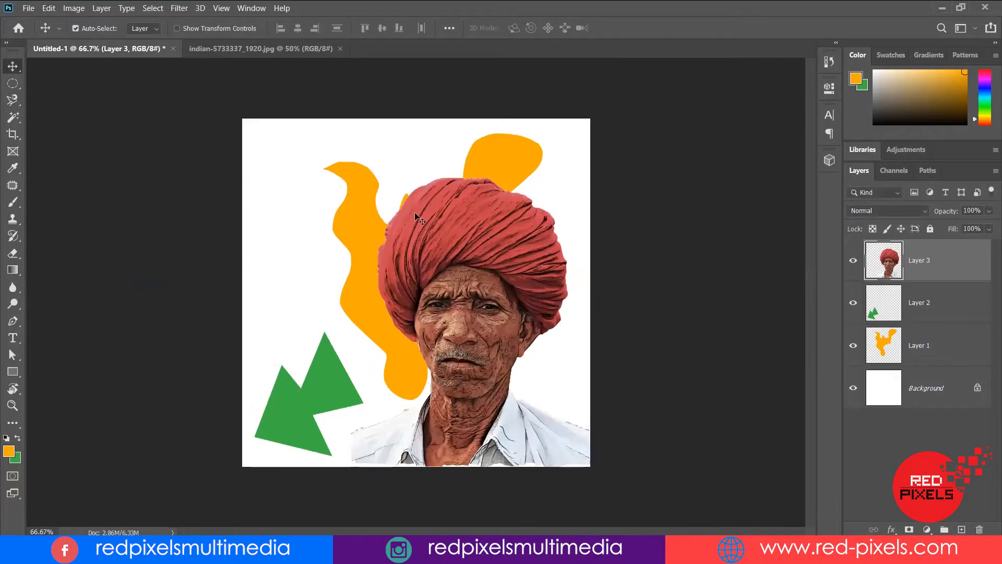
- Hide Layer 1 and Layer 2, and nudge the portrait down so its lower edge meets the canvas edge
click(852, 345)
click(853, 302)
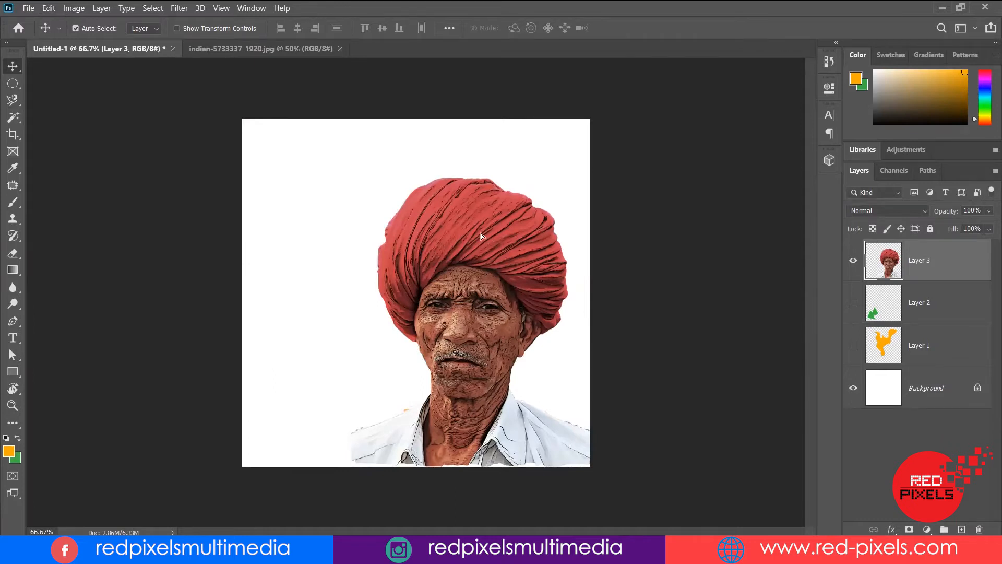
key(ctrl+z)
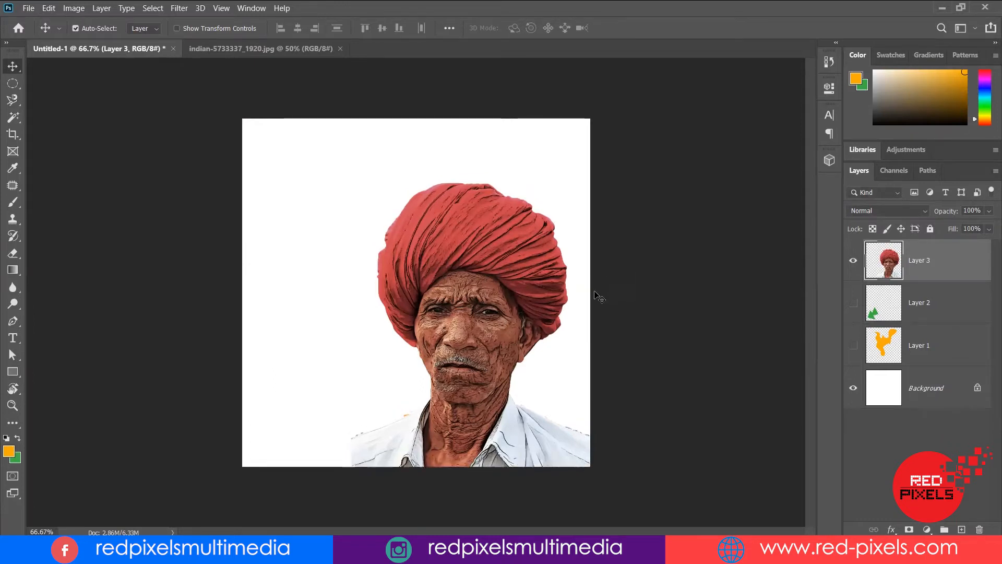
- Copy the selected man from indian-5733337_1920.jpg and return to the Untitled-1 document
click(256, 50)
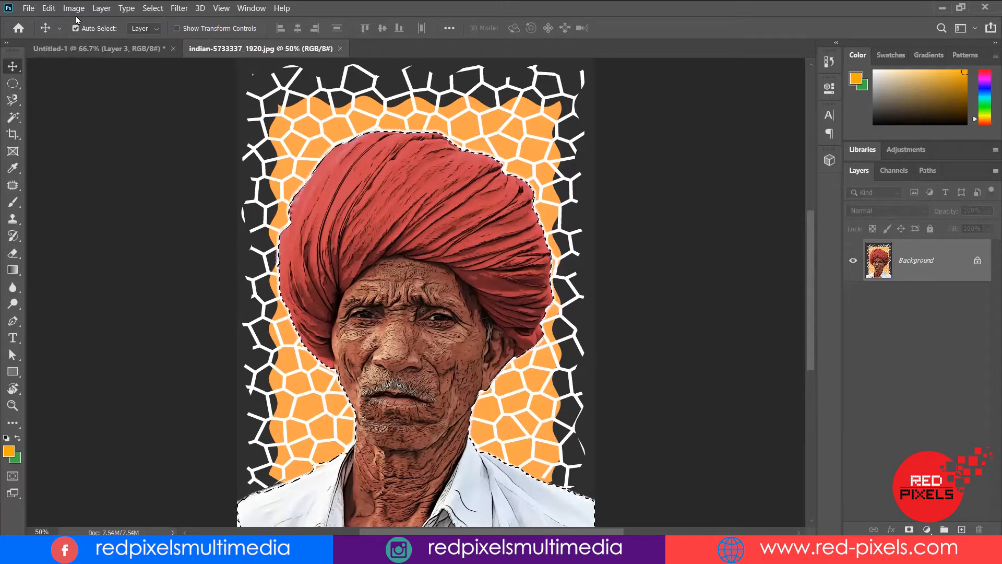
click(41, 9)
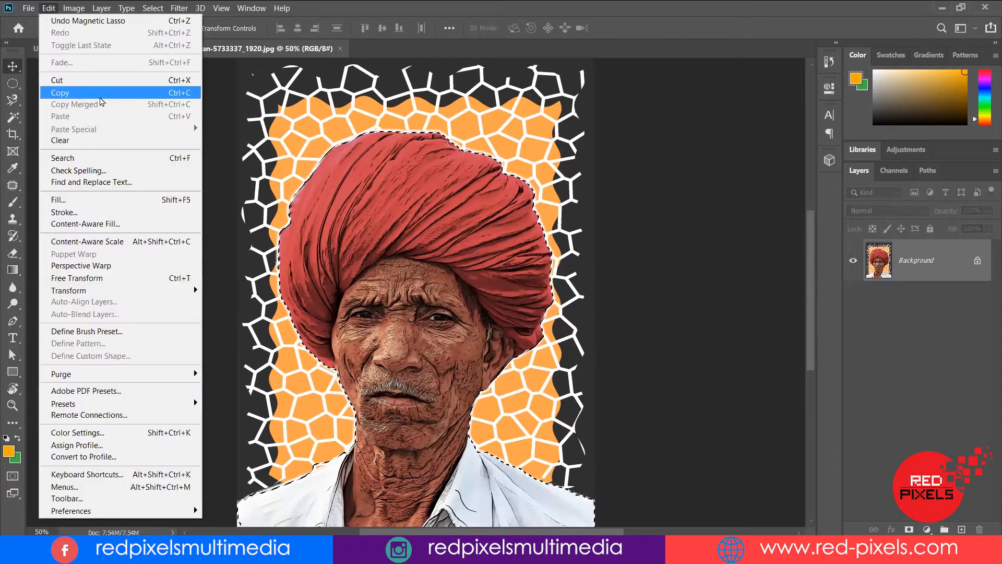
click(182, 93)
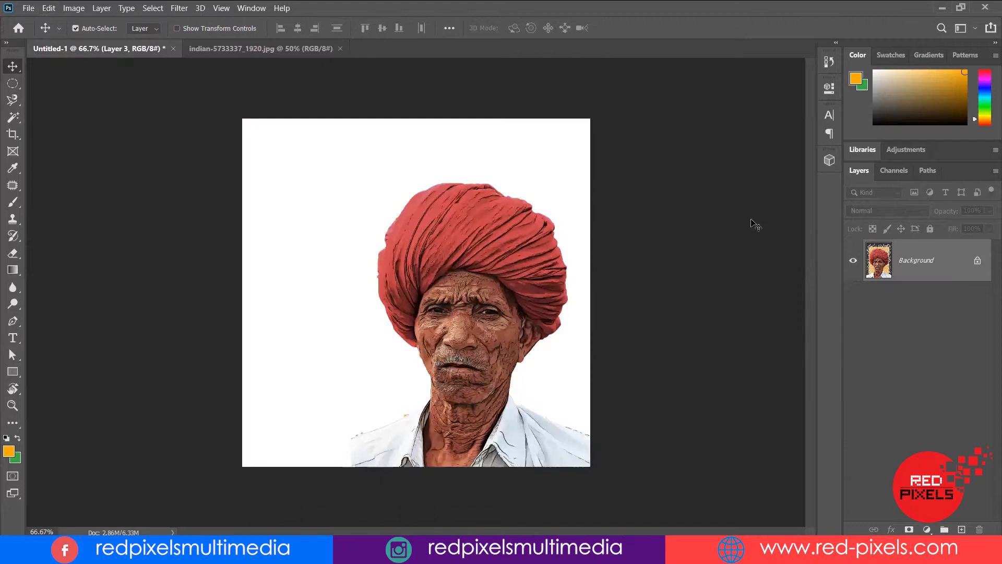
- Paste the copied man into Untitled-1 as a new layer and delete the older portrait on Layer 3
click(140, 49)
click(48, 8)
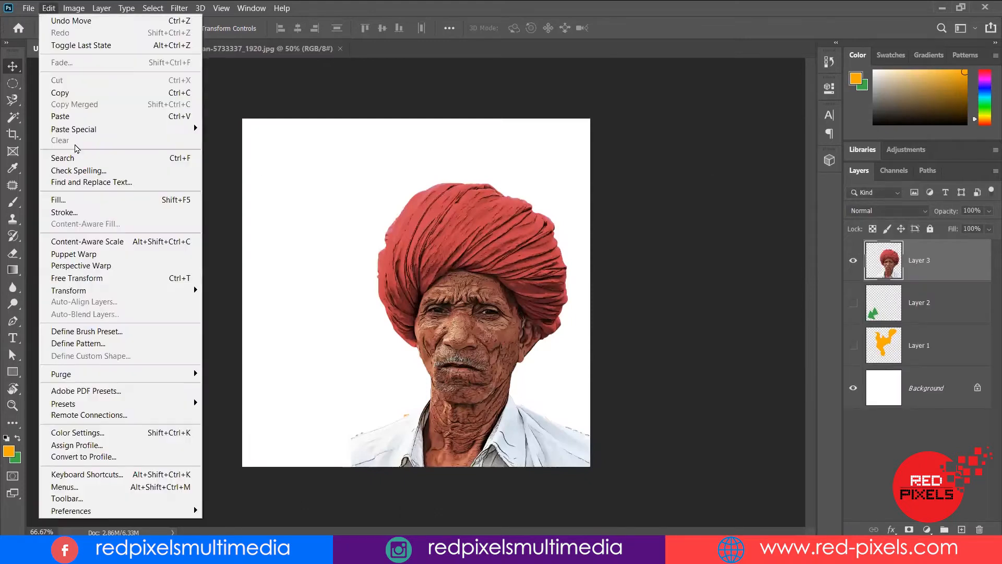
click(75, 119)
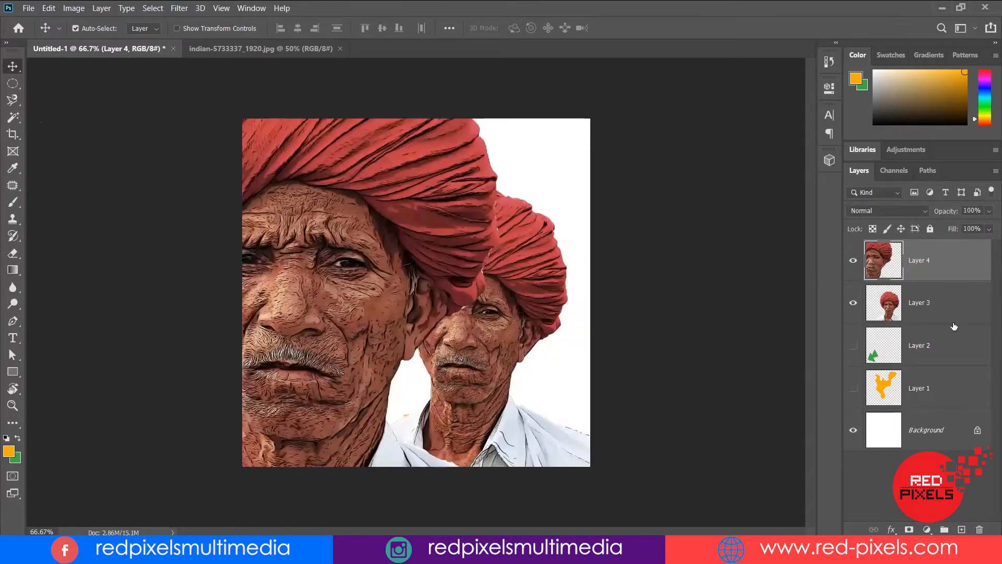
click(852, 303)
click(924, 303)
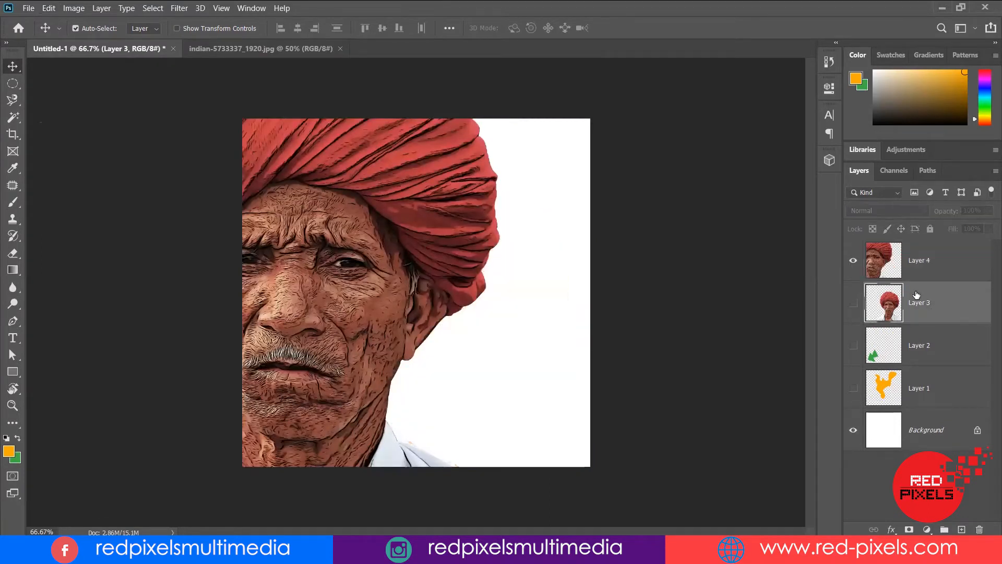
key(Delete)
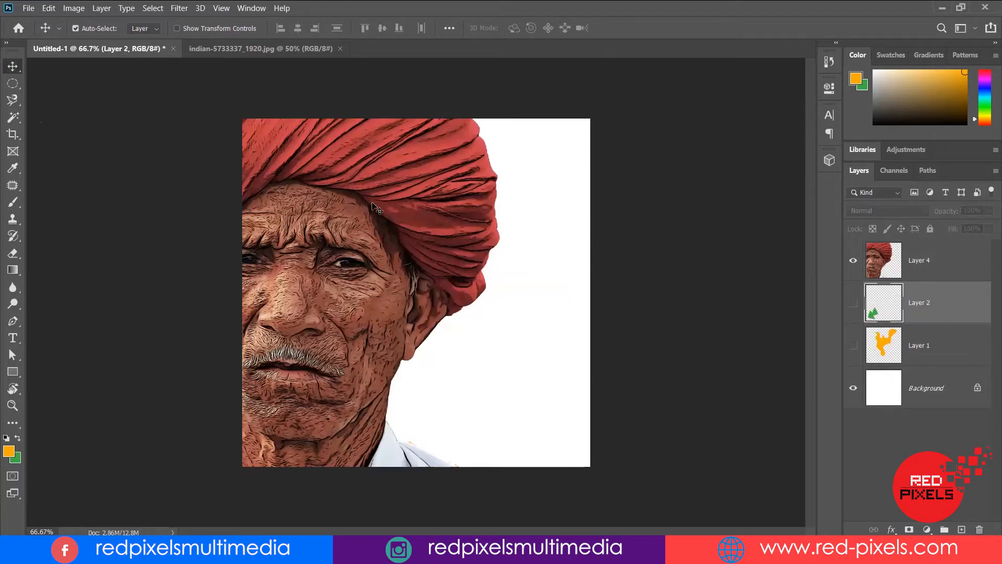
- Scale the pasted portrait to about 54.15% with Free Transform and place it in the canvas's lower-right corner
click(50, 9)
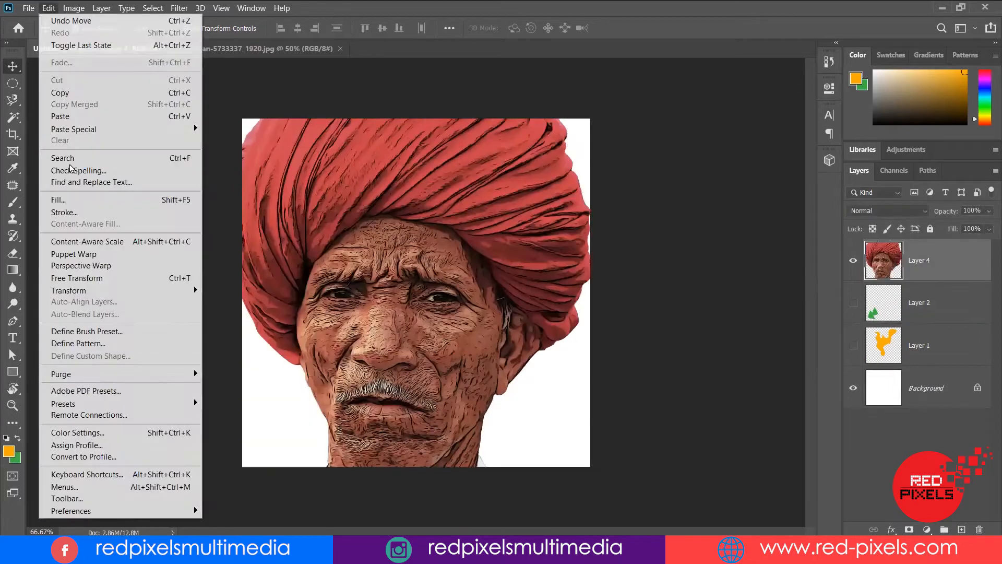
click(94, 282)
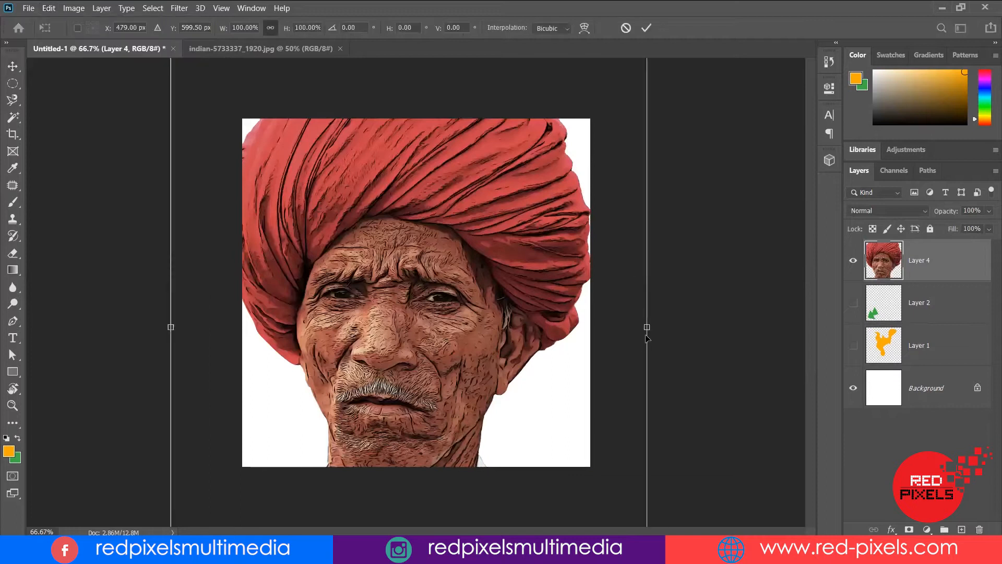
drag(646, 326, 428, 327)
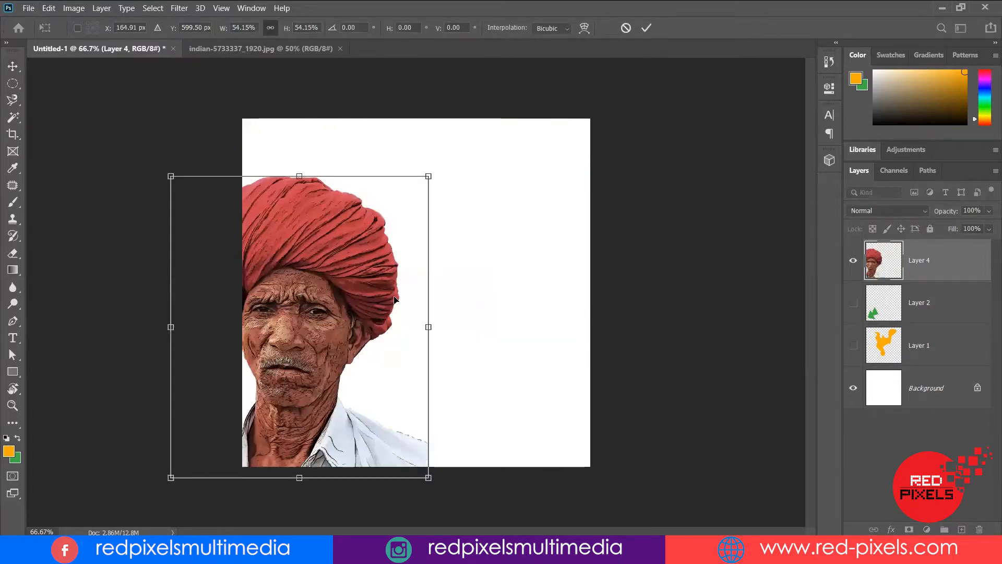
drag(366, 293, 534, 287)
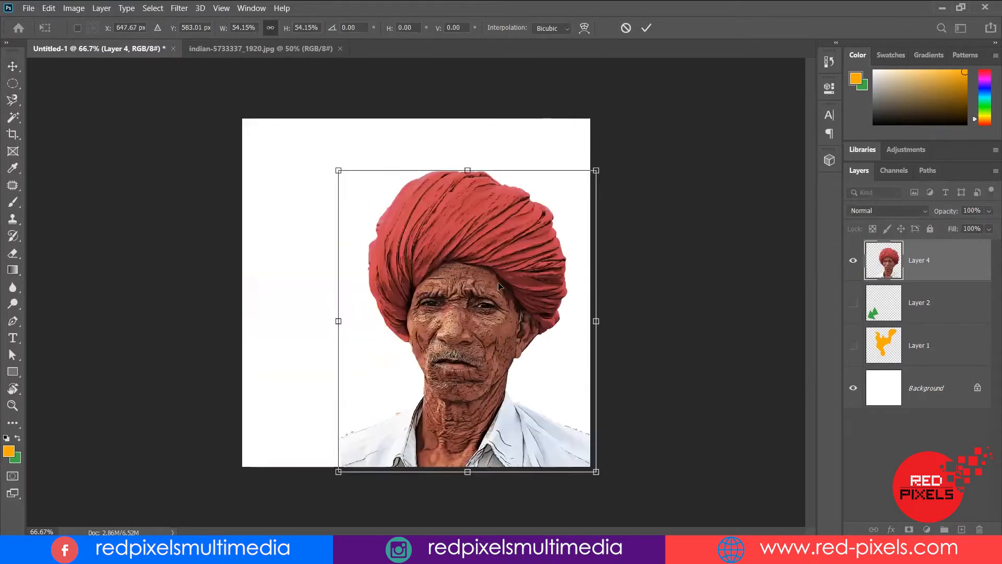
key(Return)
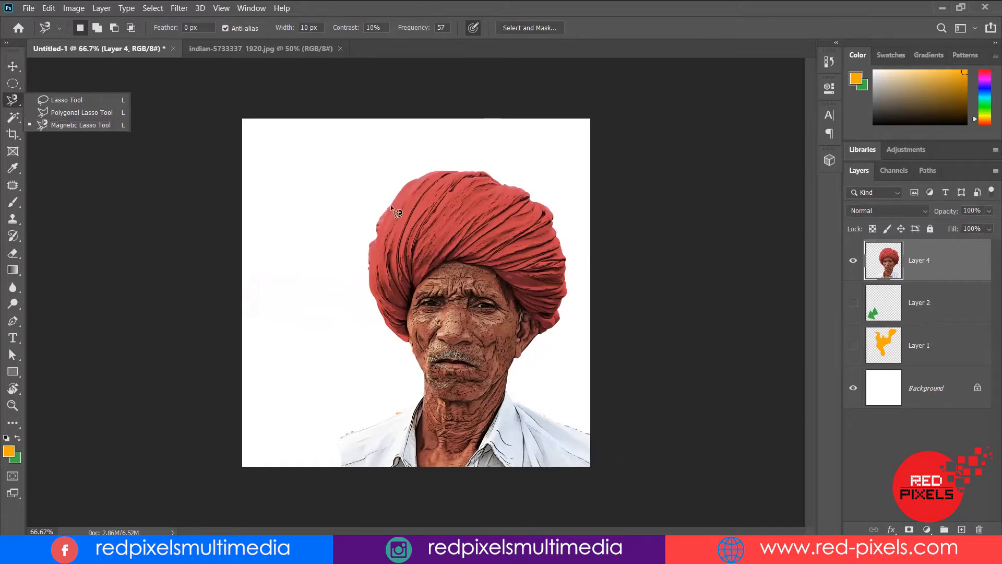
- Activate the Object Selection tool and clear the existing selection in indian-5733337_1920.jpg, with the whole photo in view
click(12, 118)
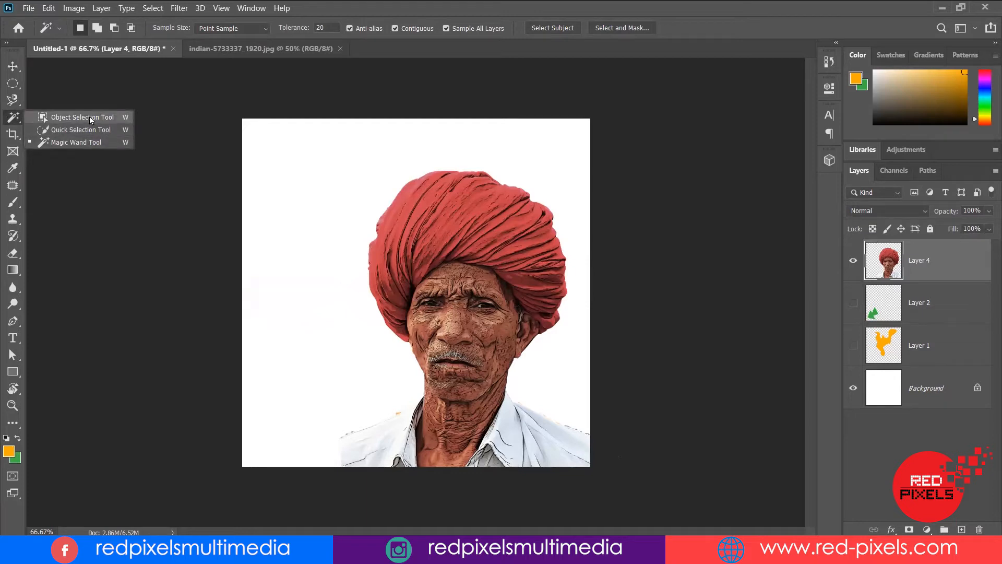
click(82, 117)
click(260, 48)
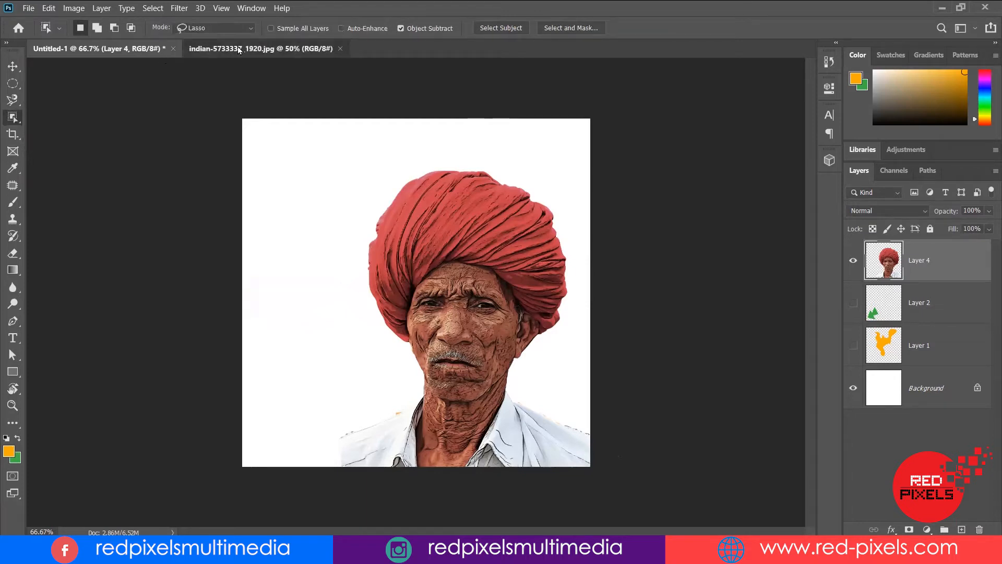
key(ctrl+d)
scroll(427, 171, down, 3)
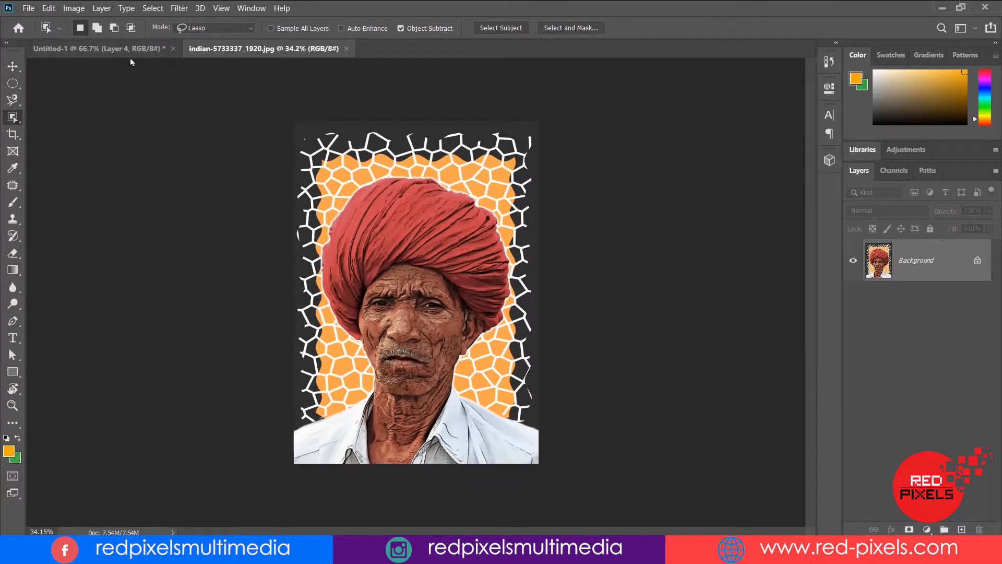
- Select the man with Object Selection in Rectangle mode, and add the missed shoulder area with Add to Selection
click(249, 27)
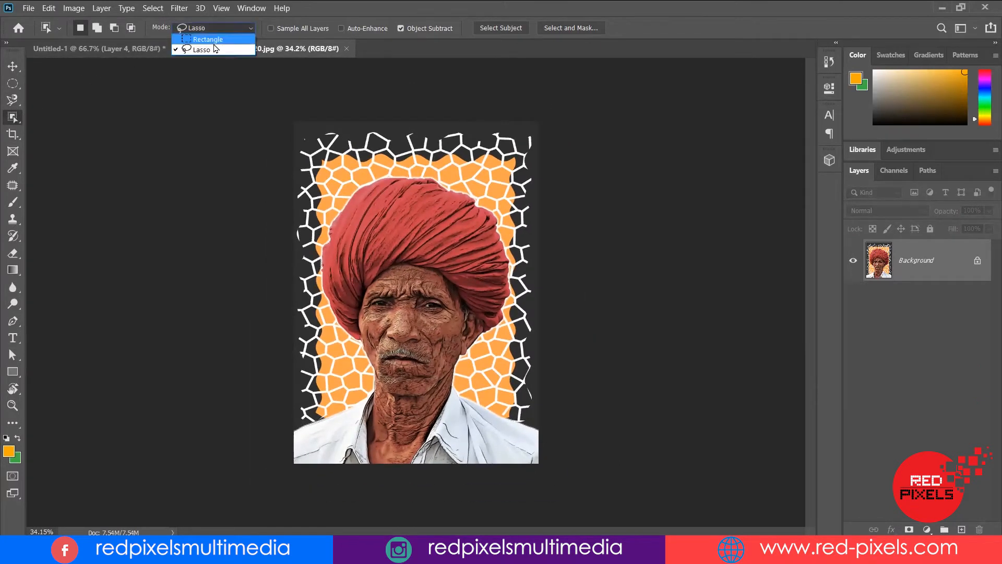
click(201, 41)
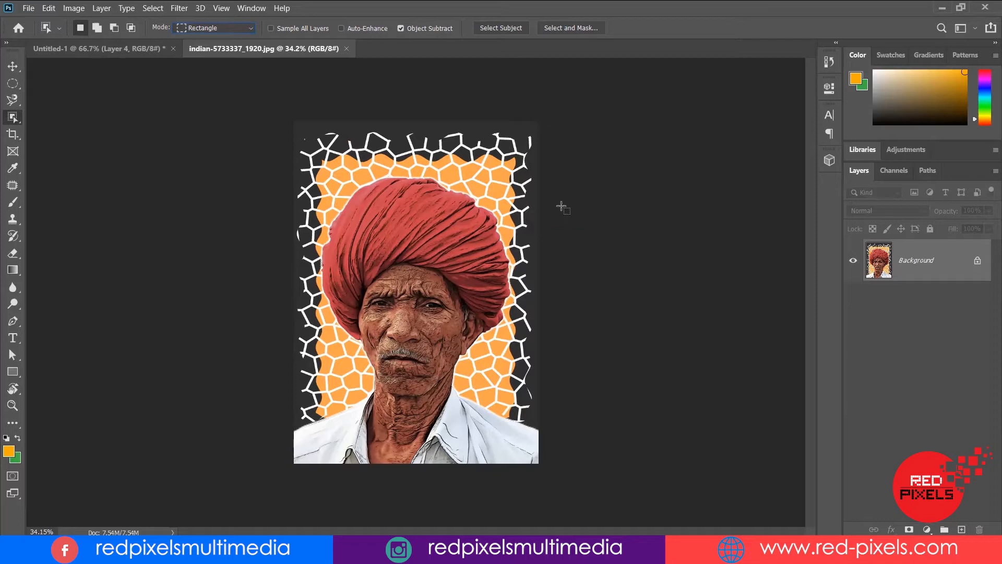
drag(544, 228, 458, 276)
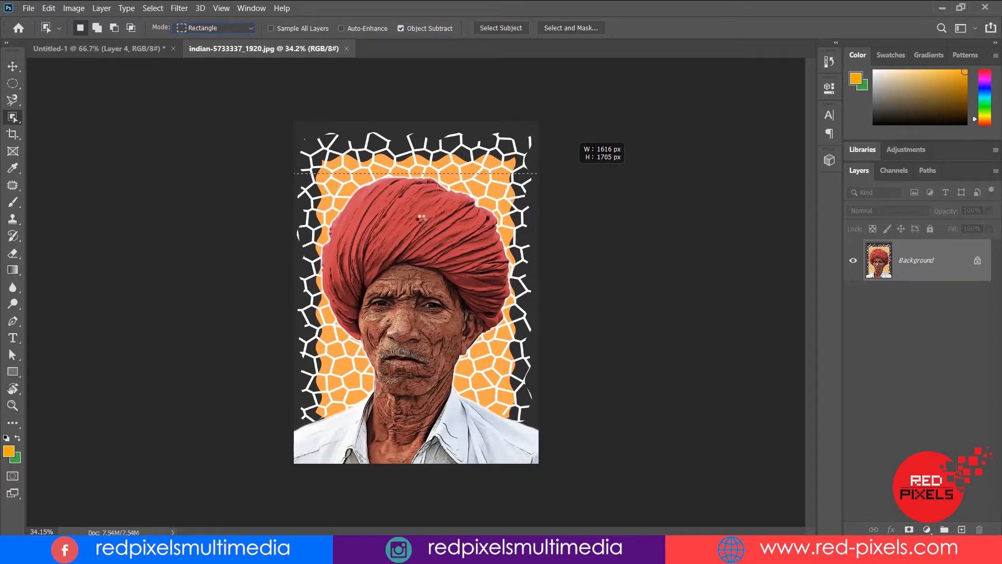
drag(421, 220, 422, 220)
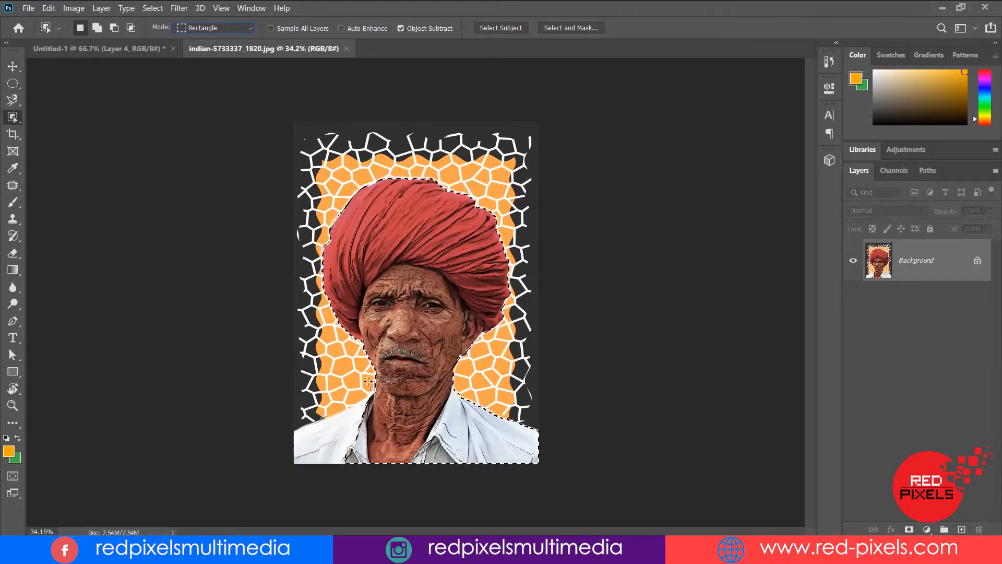
click(96, 29)
drag(382, 386, 381, 387)
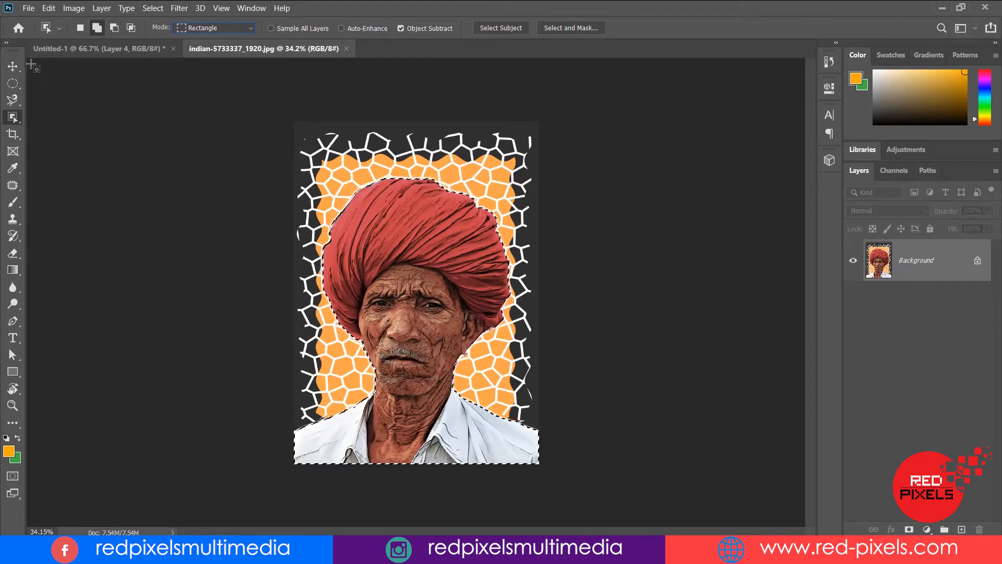
- Move the selected man into Untitled-1 as a new layer and delete the older portrait on Layer 4
key(v)
drag(124, 52, 331, 257)
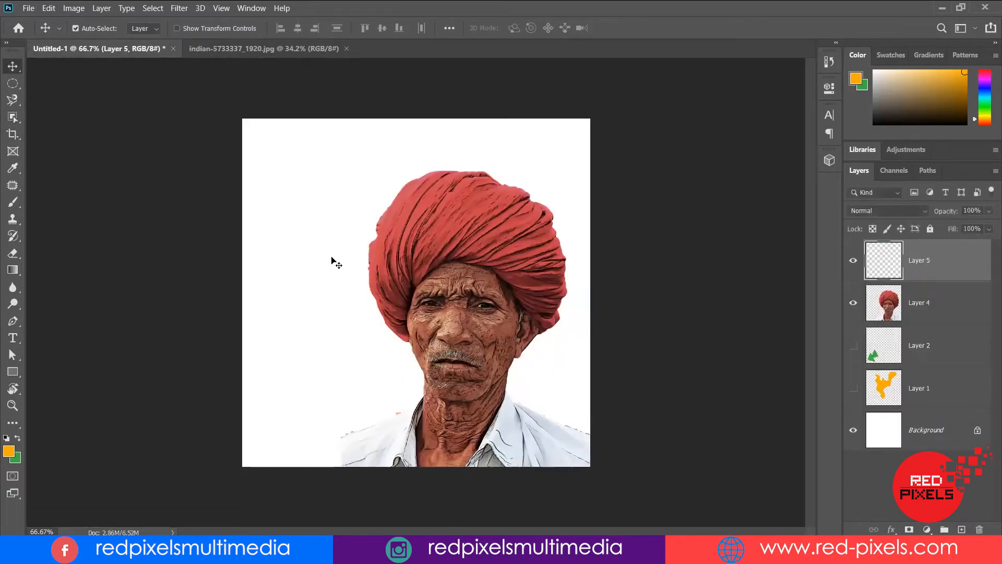
click(530, 230)
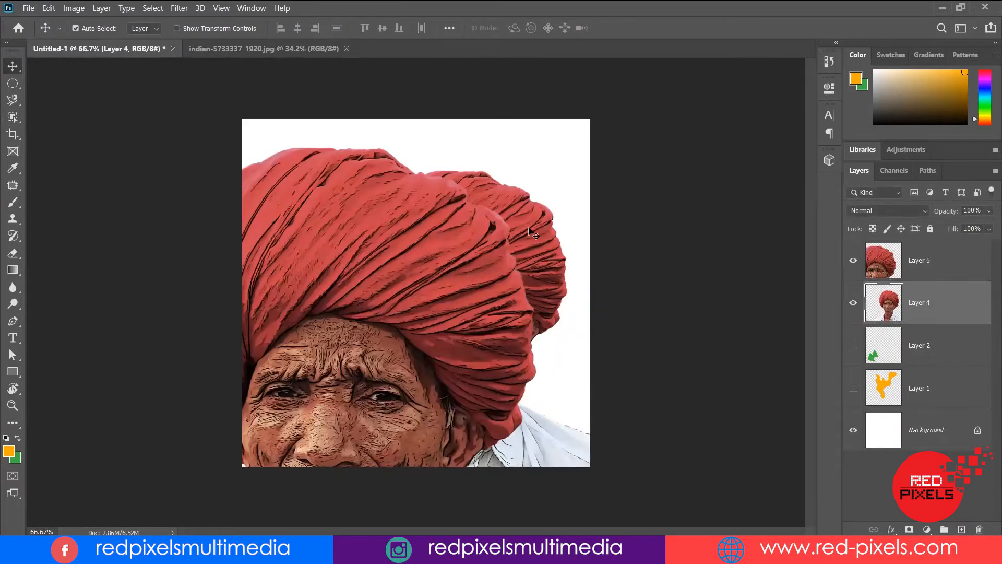
key(Delete)
- Reposition the new portrait over the canvas and try scaling it to about 45.77% with Free Transform
drag(375, 282, 439, 265)
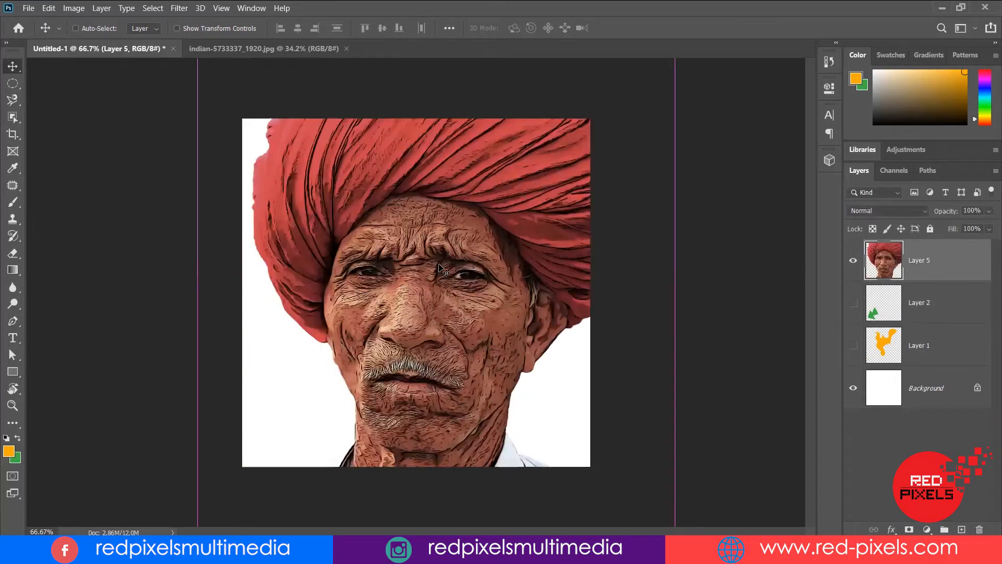
key(ctrl+t)
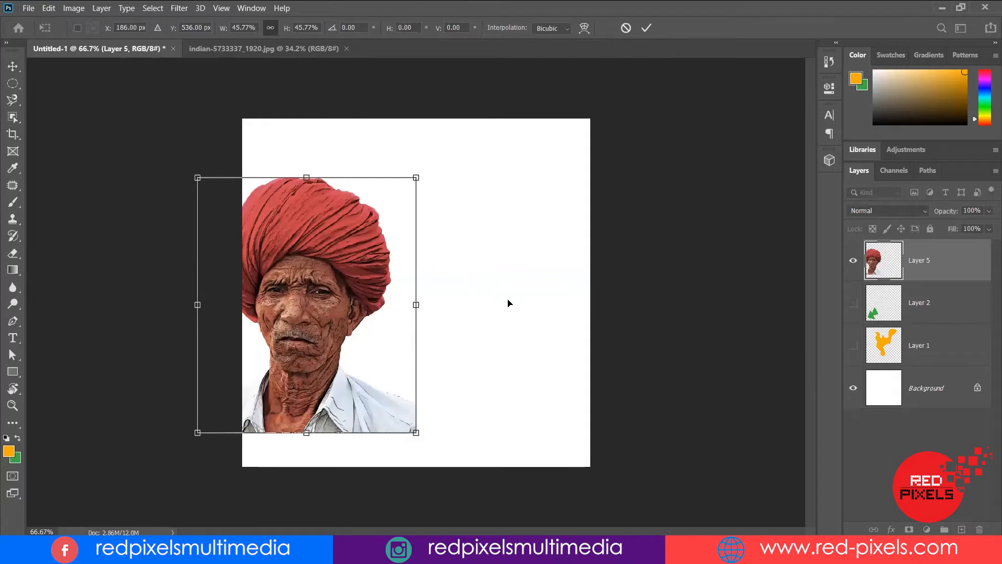
key(Escape)
- Clear the selection in indian-5733337_1920.jpg and reselect the man with a loose outline using Object Selection in Lasso mode
click(215, 50)
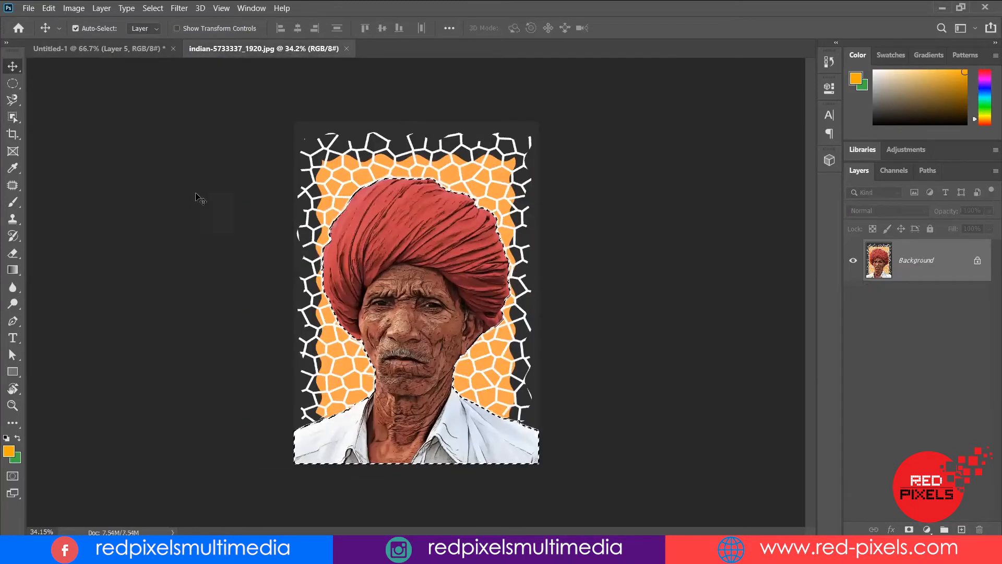
key(ctrl+d)
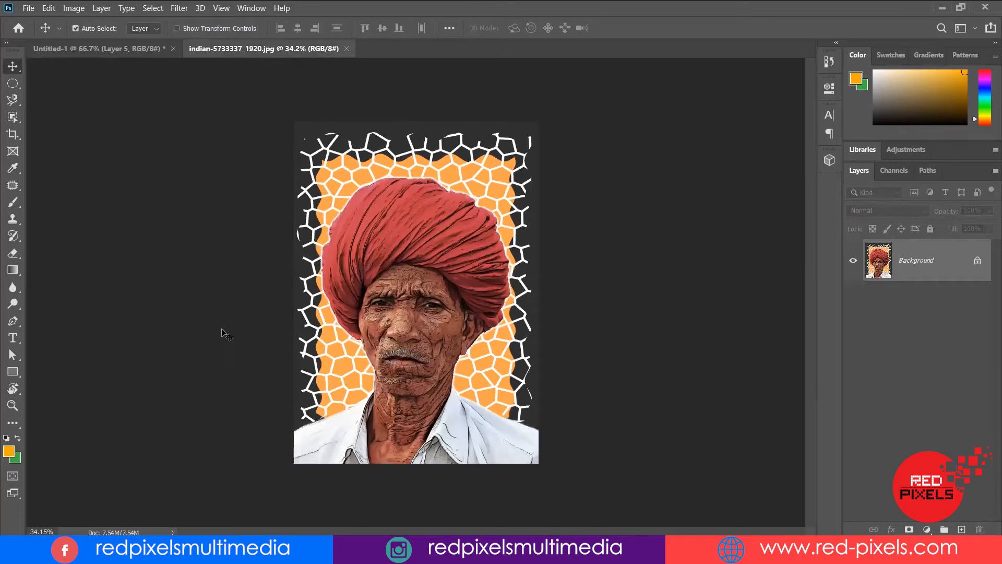
click(15, 117)
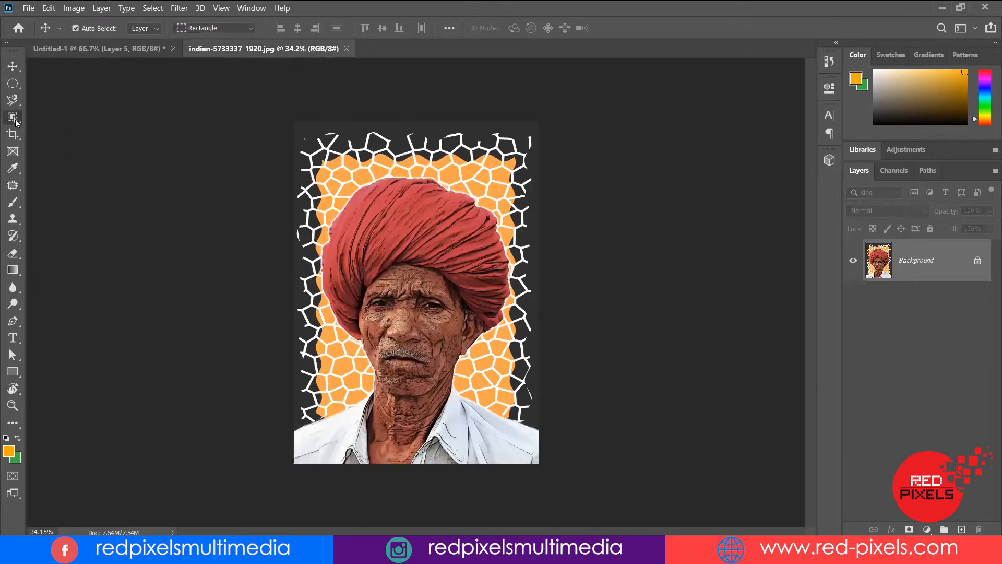
click(199, 27)
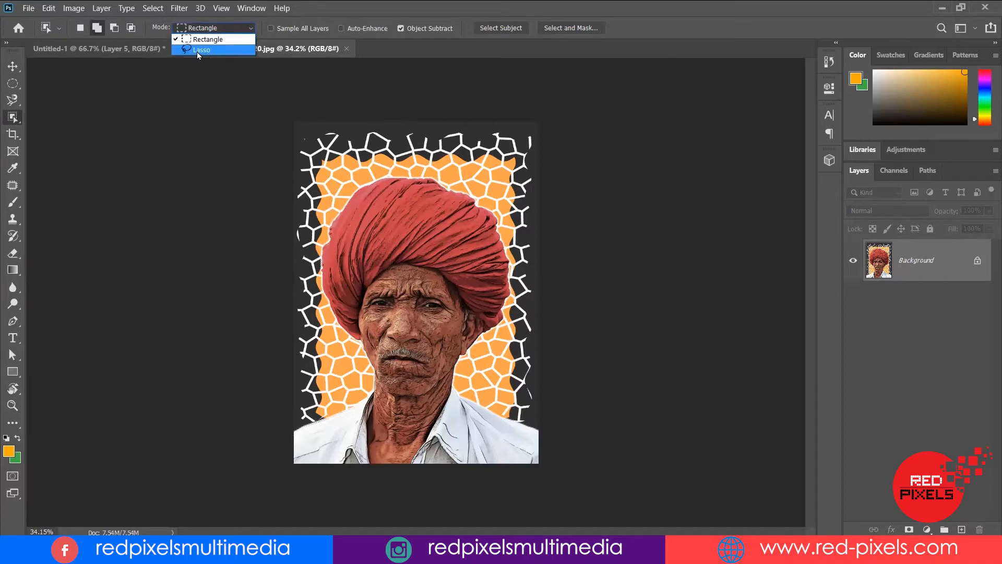
click(196, 50)
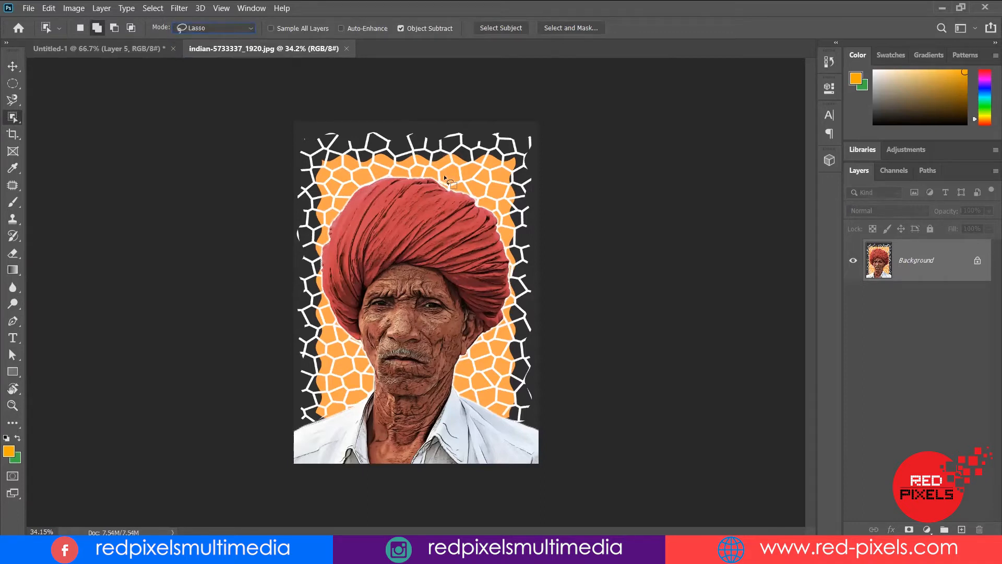
mouse_move(439, 175)
mouse_down()
mouse_move(370, 170)
mouse_move(325, 196)
mouse_move(309, 259)
mouse_move(322, 323)
mouse_up()
mouse_move(302, 420)
mouse_down()
mouse_move(282, 474)
mouse_move(558, 444)
mouse_move(549, 417)
mouse_move(502, 409)
mouse_move(477, 386)
mouse_move(481, 355)
mouse_move(517, 305)
mouse_move(521, 257)
mouse_move(506, 214)
mouse_up()
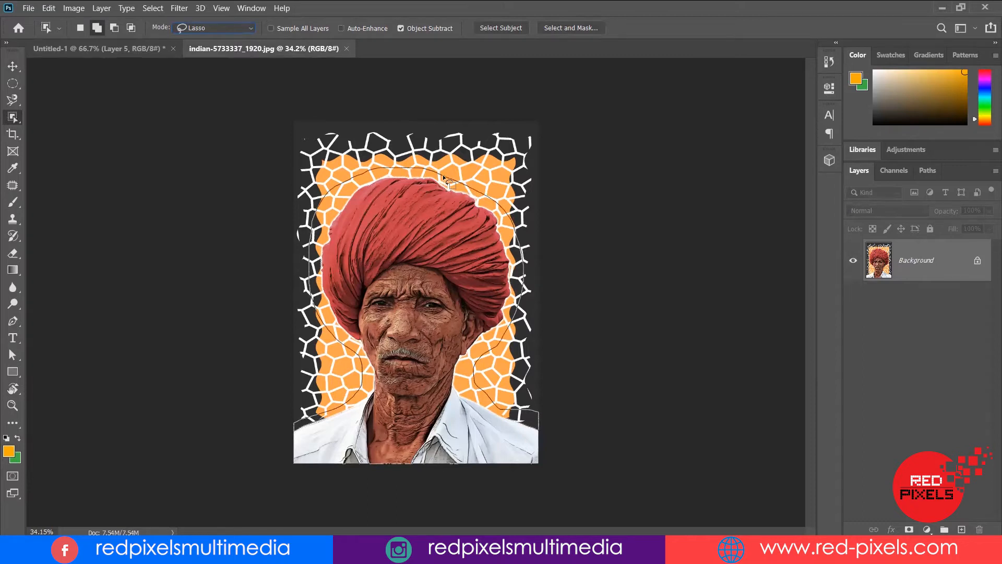
drag(450, 212, 448, 214)
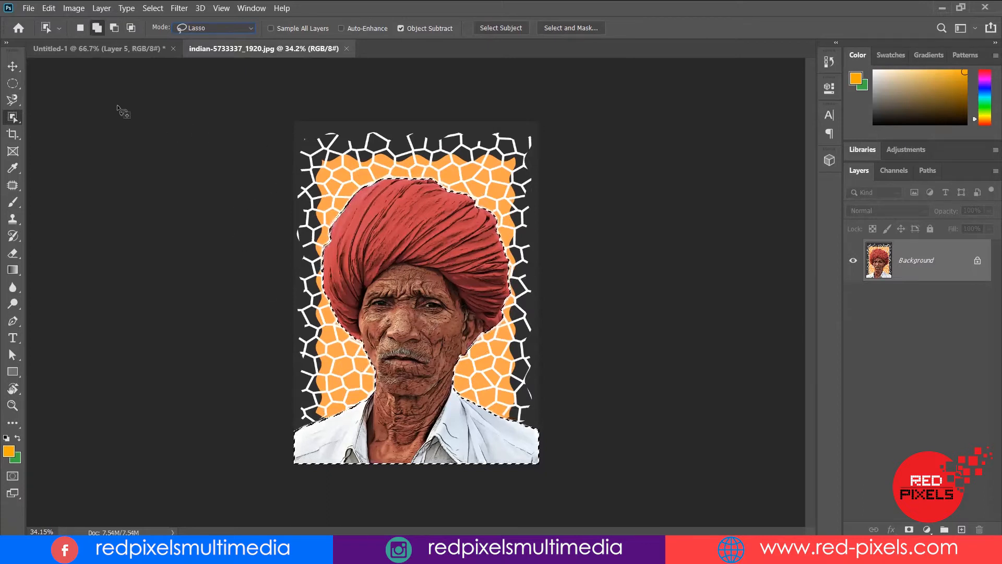
right_click(13, 117)
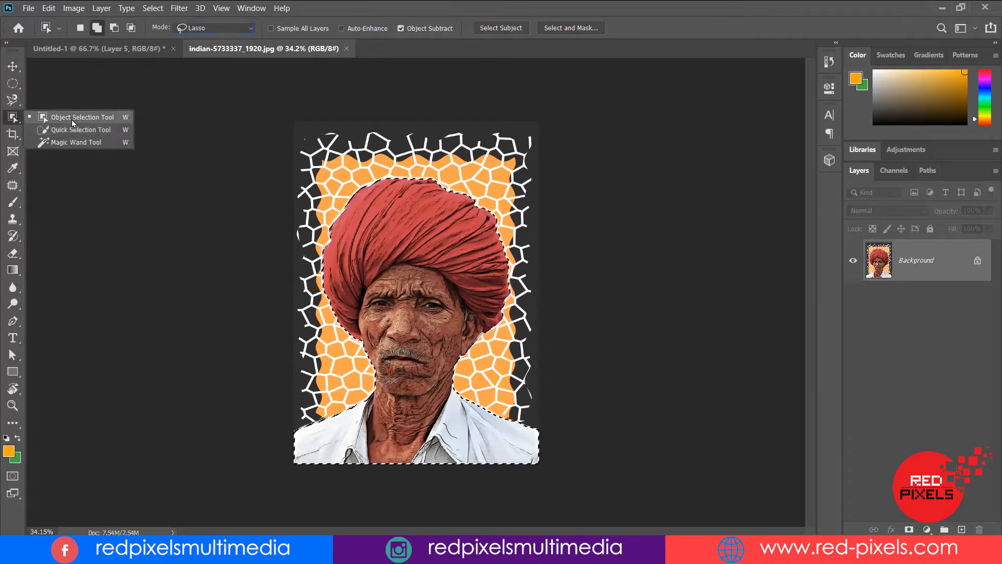
click(11, 120)
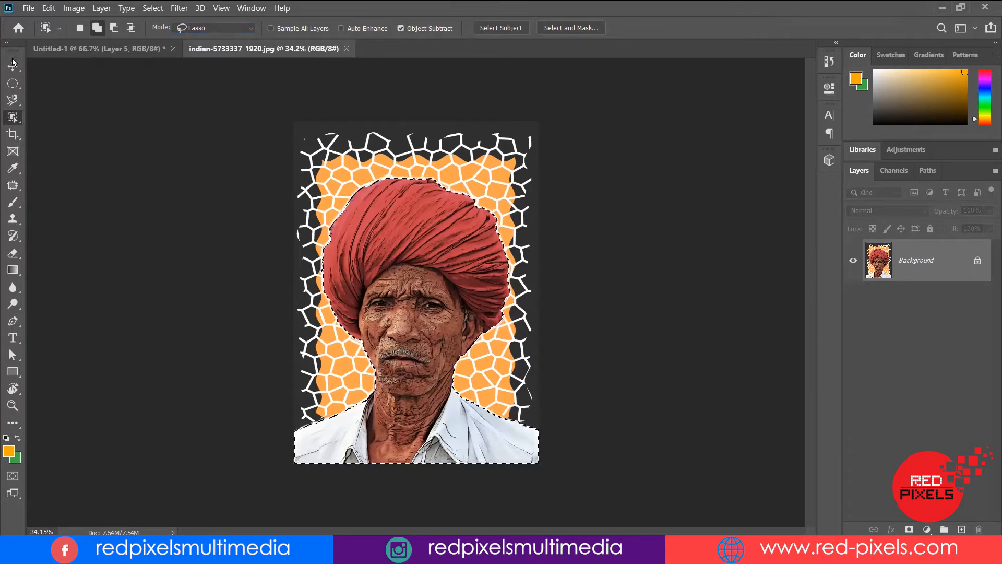
right_click(14, 122)
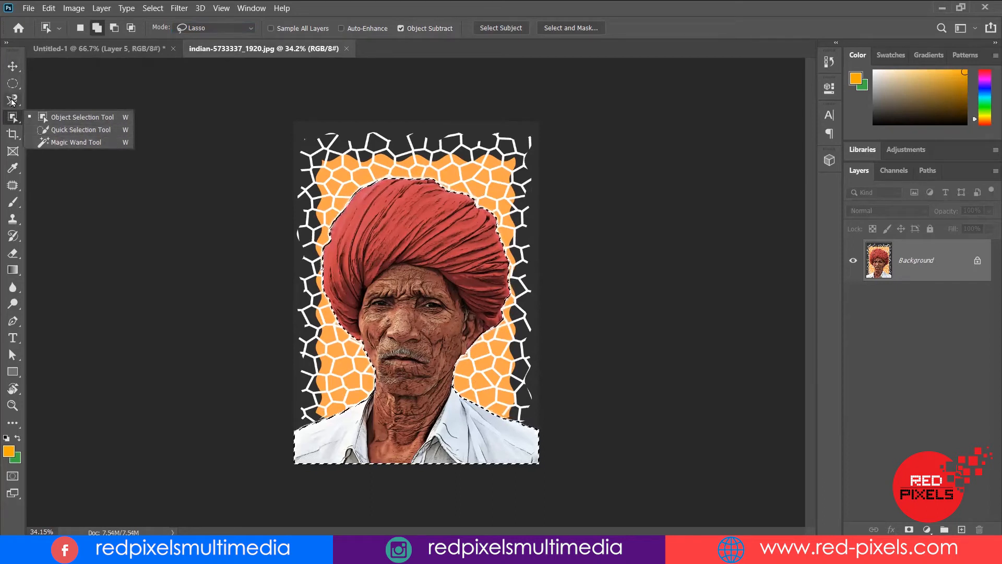
click(13, 117)
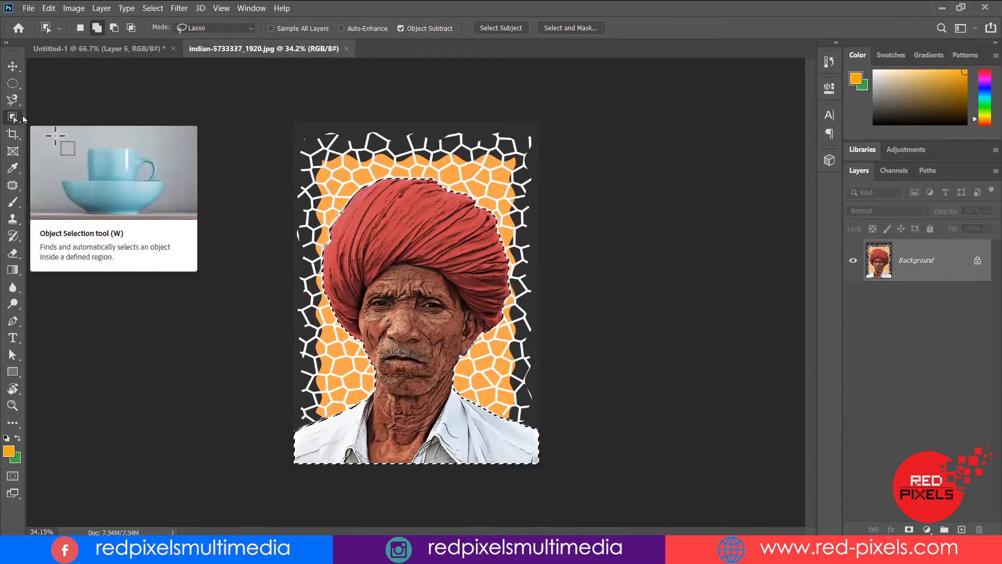
right_click(22, 119)
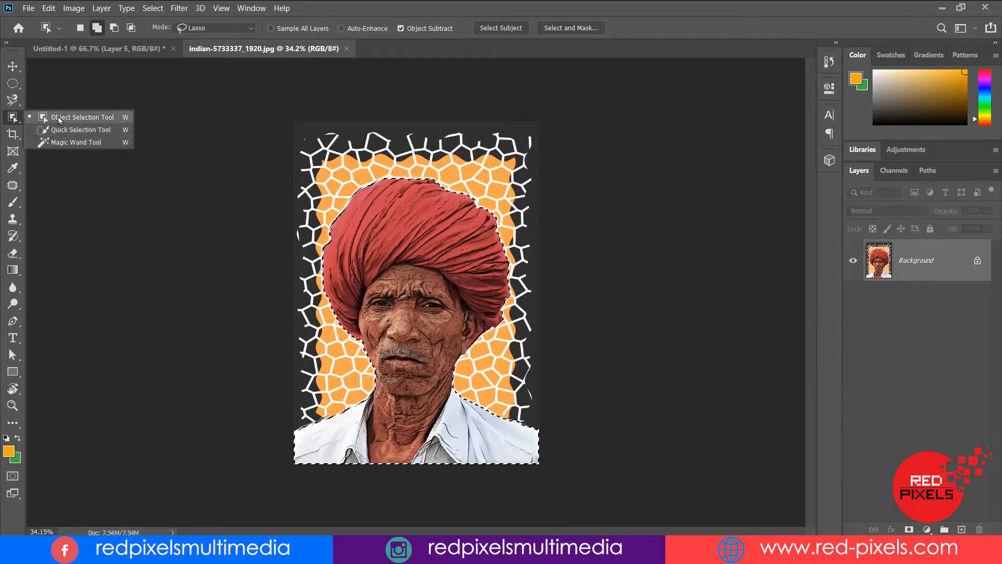
click(17, 102)
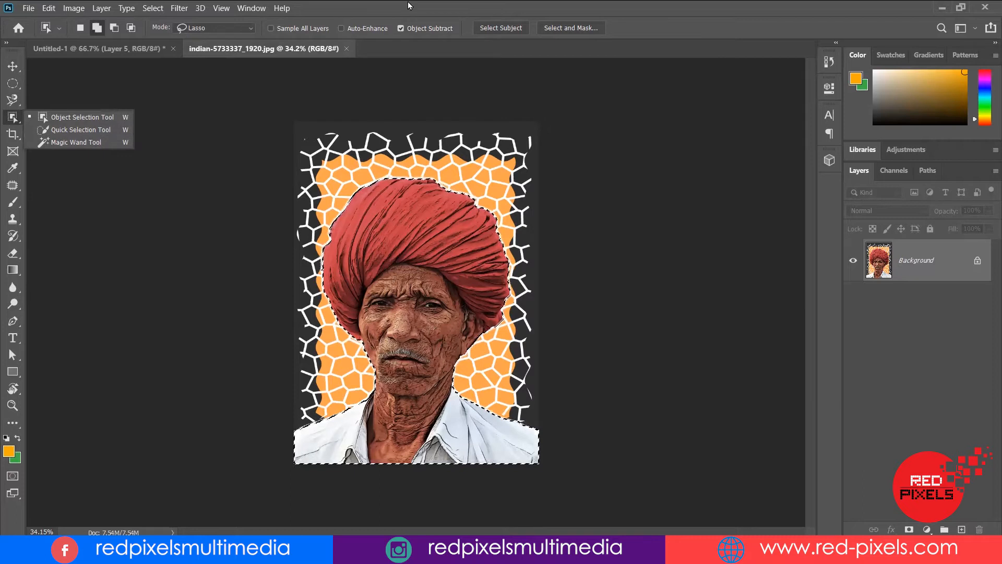
- Clear the selection around the man in indian-5733337_1920.jpg
key(ctrl+d)
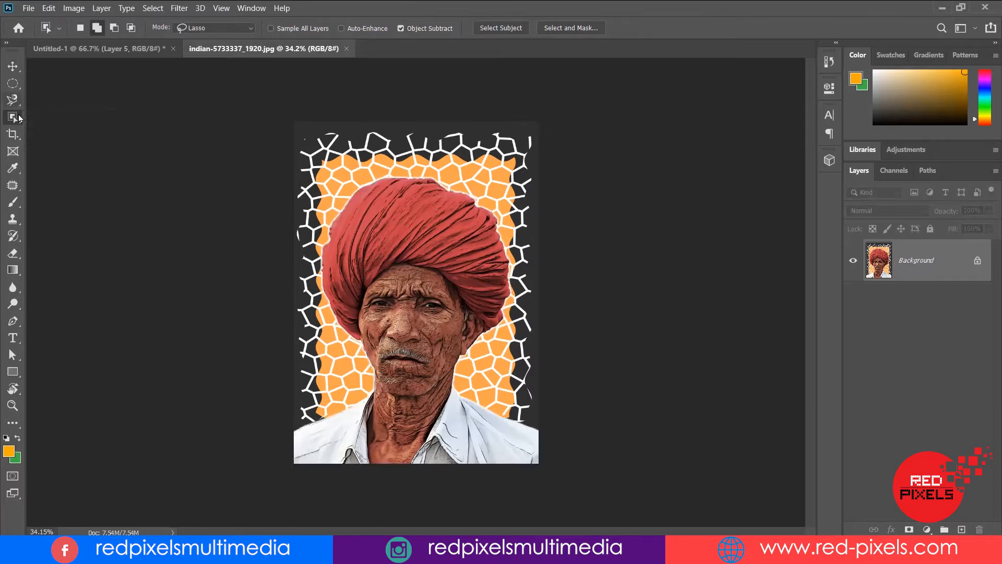
- Select the man in indian-5733337_1920.jpg with the Quick Selection tool and subtract the spillover beside his shoulder
right_click(18, 124)
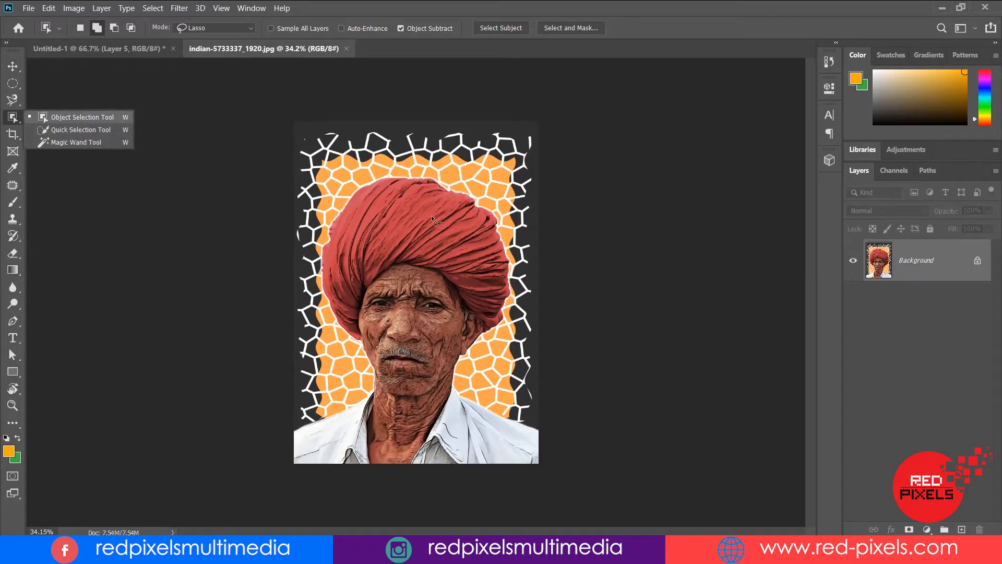
click(54, 134)
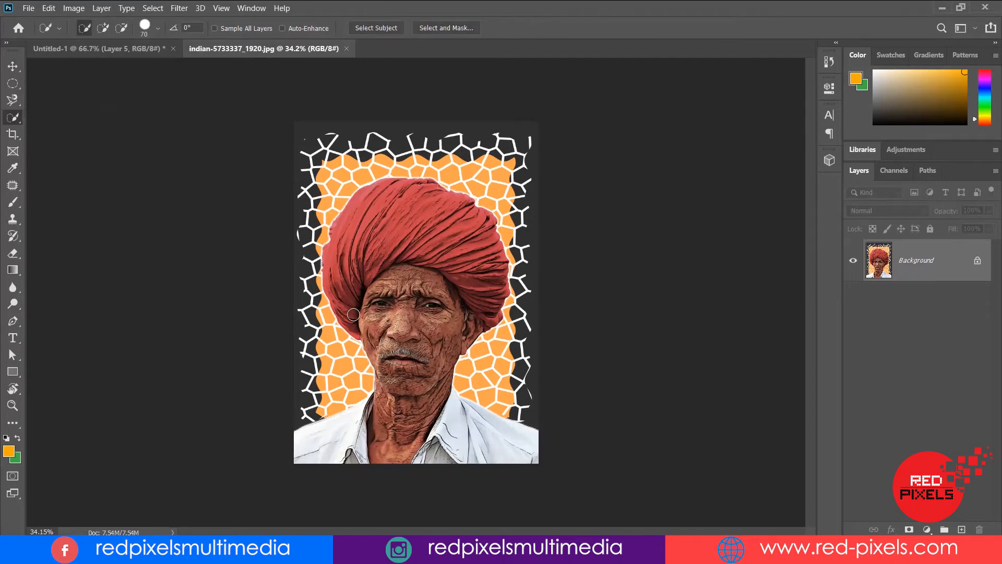
mouse_move(347, 283)
mouse_down()
mouse_move(350, 249)
mouse_move(402, 222)
mouse_move(451, 219)
mouse_move(448, 308)
mouse_move(420, 324)
mouse_move(399, 357)
mouse_move(410, 379)
mouse_move(403, 420)
mouse_move(417, 441)
mouse_move(525, 442)
mouse_move(390, 282)
mouse_up()
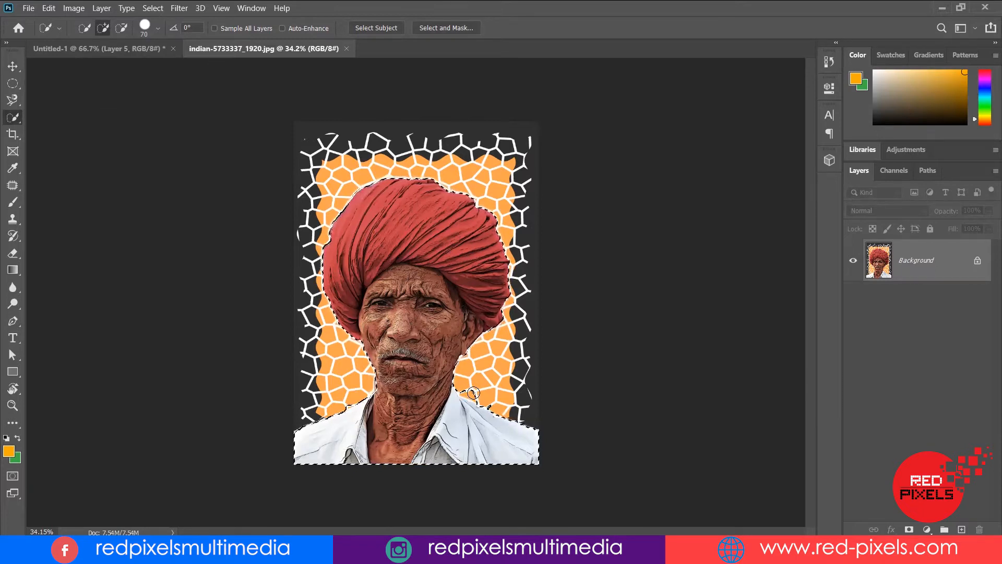
click(122, 29)
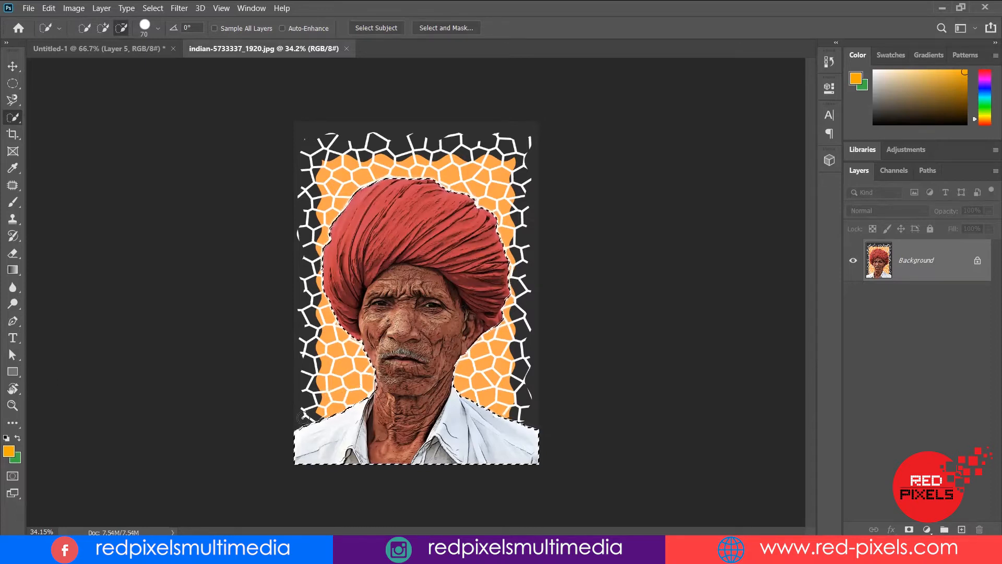
click(13, 66)
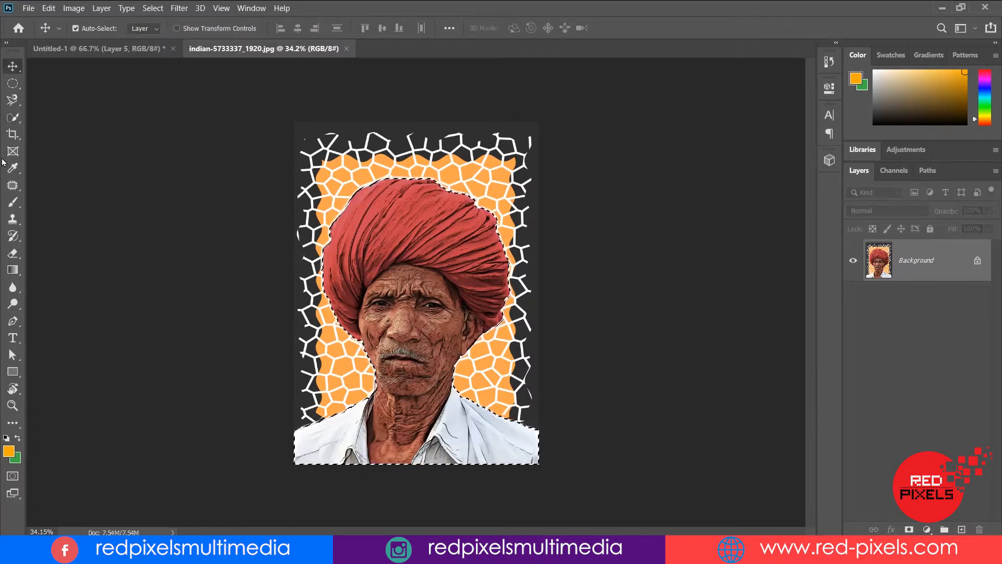
click(17, 118)
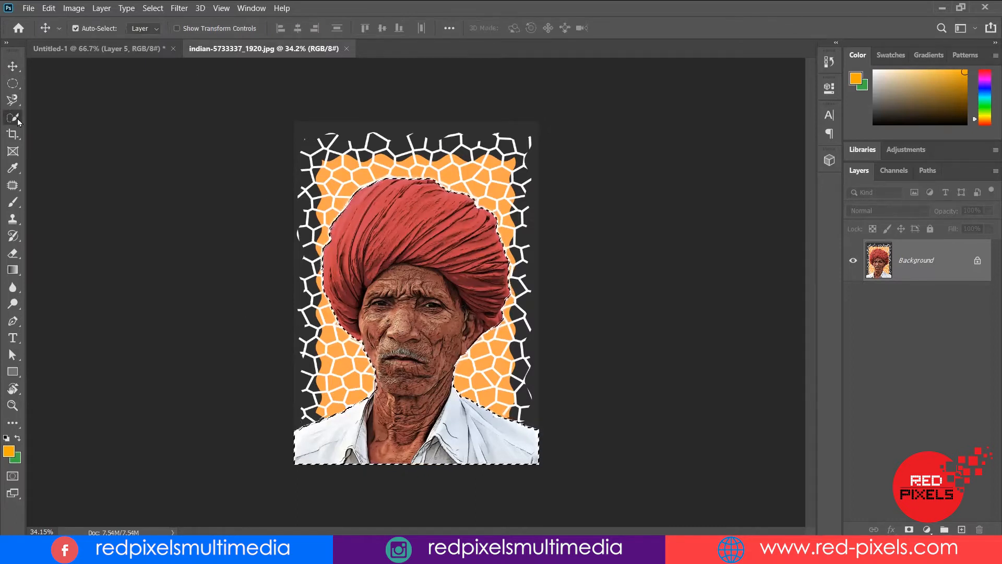
click(49, 131)
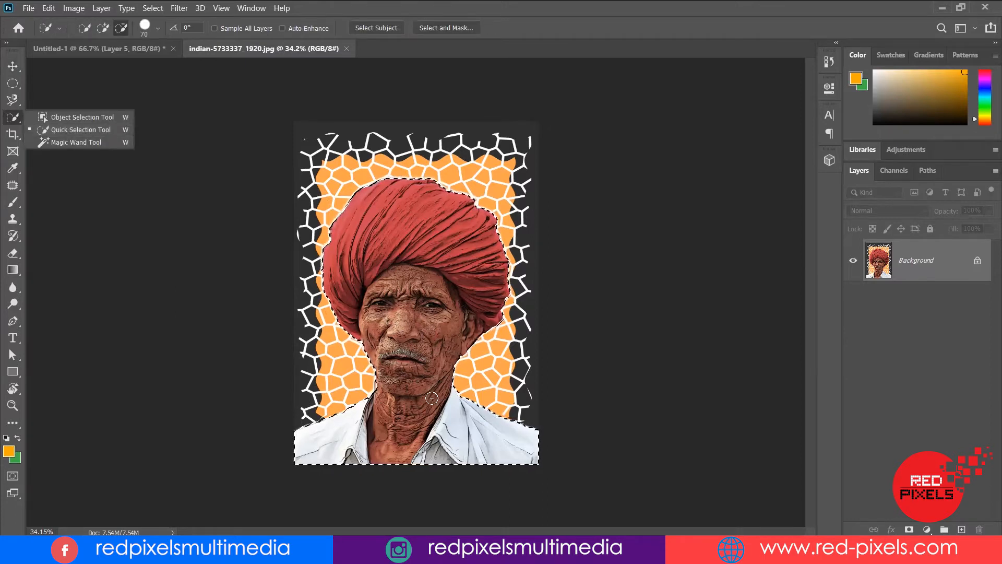
- Undo the last move of the portrait in Untitled-1 and examine its cutout edges at the shoulder and turban up close
click(13, 99)
click(129, 51)
click(470, 280)
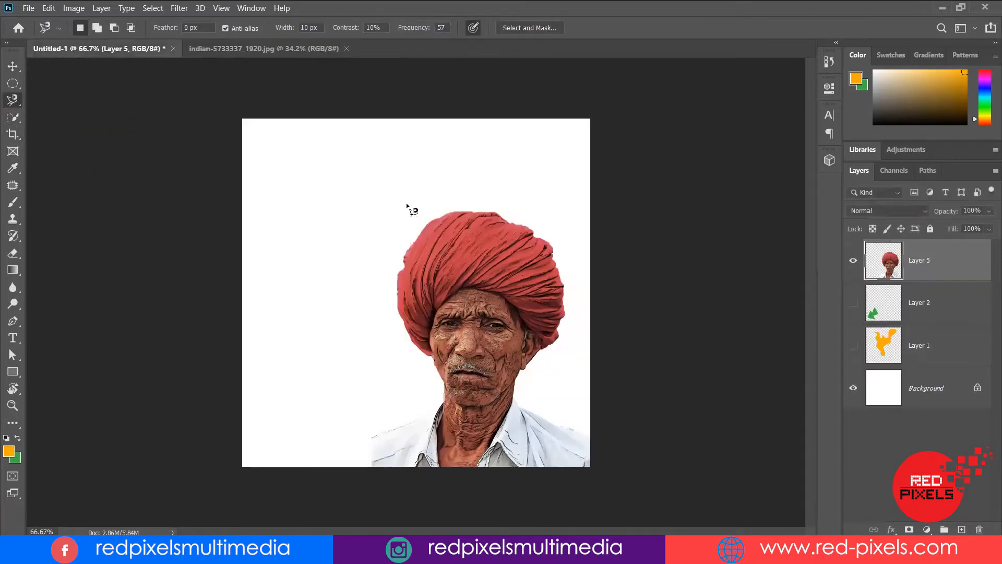
key(Escape)
click(10, 66)
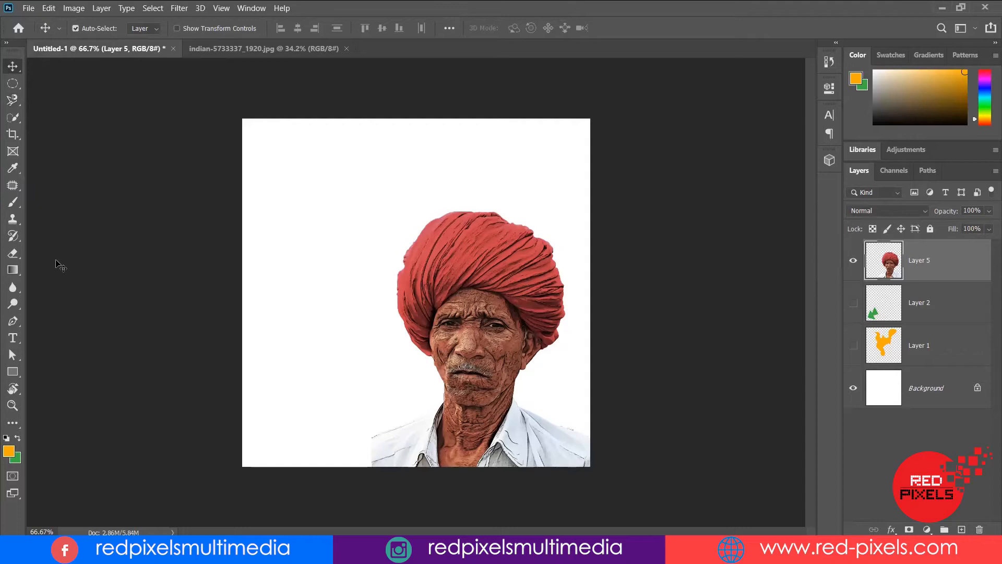
key(ctrl+z)
click(13, 405)
drag(362, 380, 345, 397)
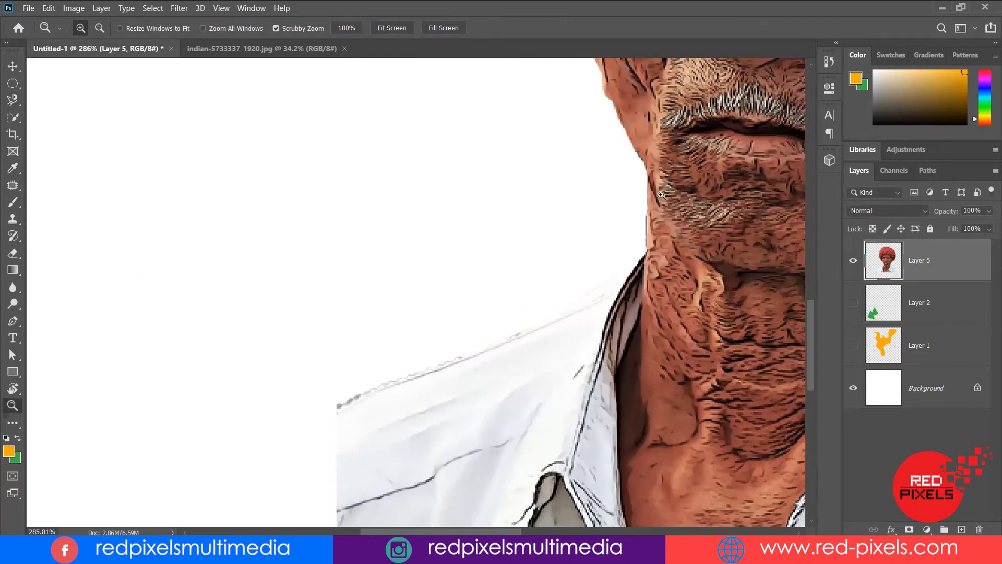
scroll(660, 195, up, 10)
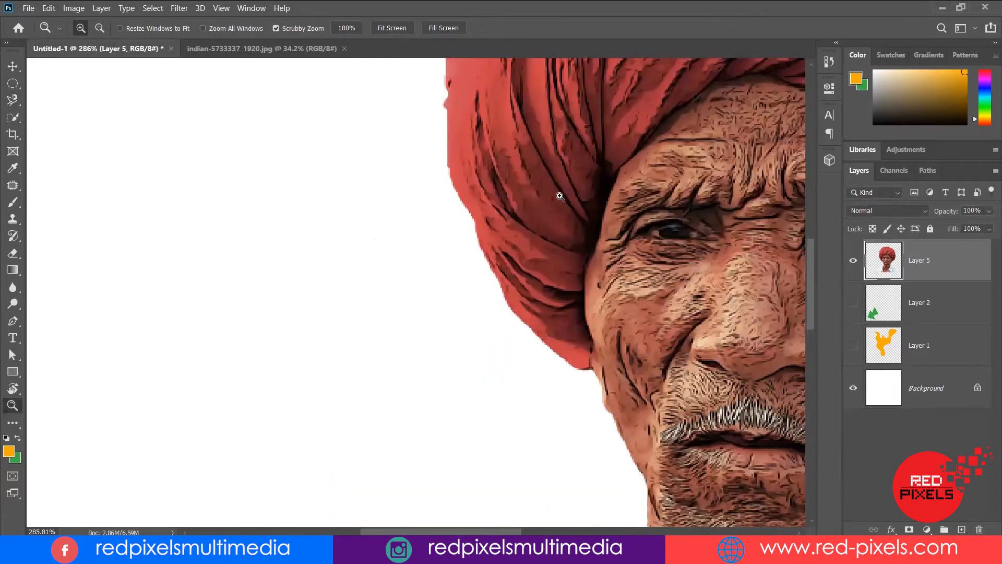
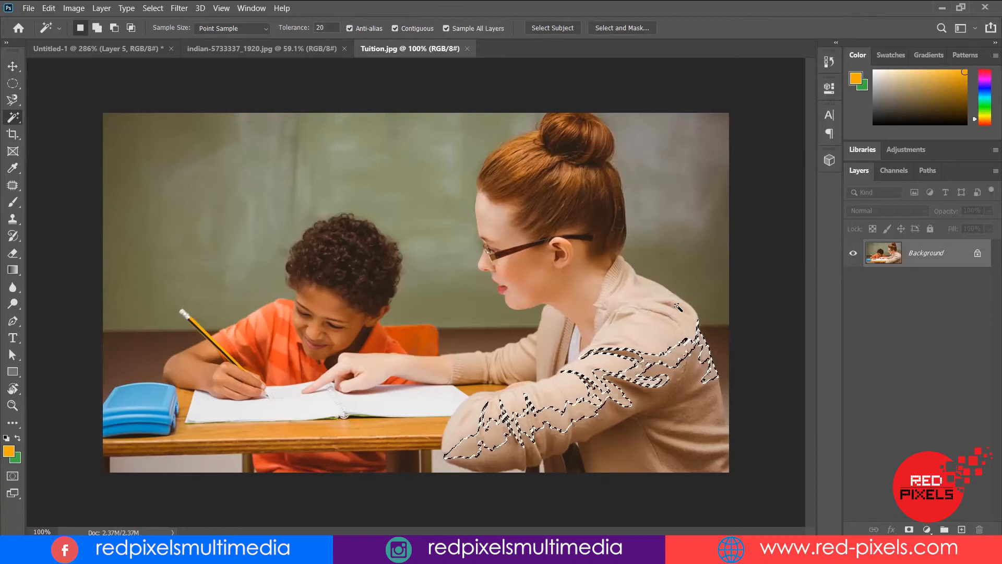
- Clear the Magic Wand selection on the woman's sleeve in Tuition.jpg
key(ctrl+d)
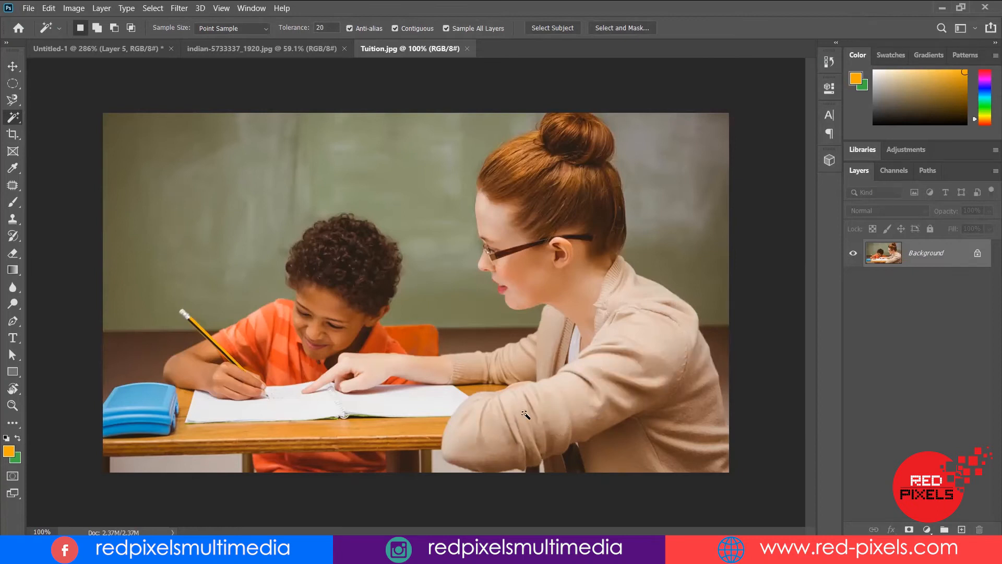
scroll(613, 399, up, 3)
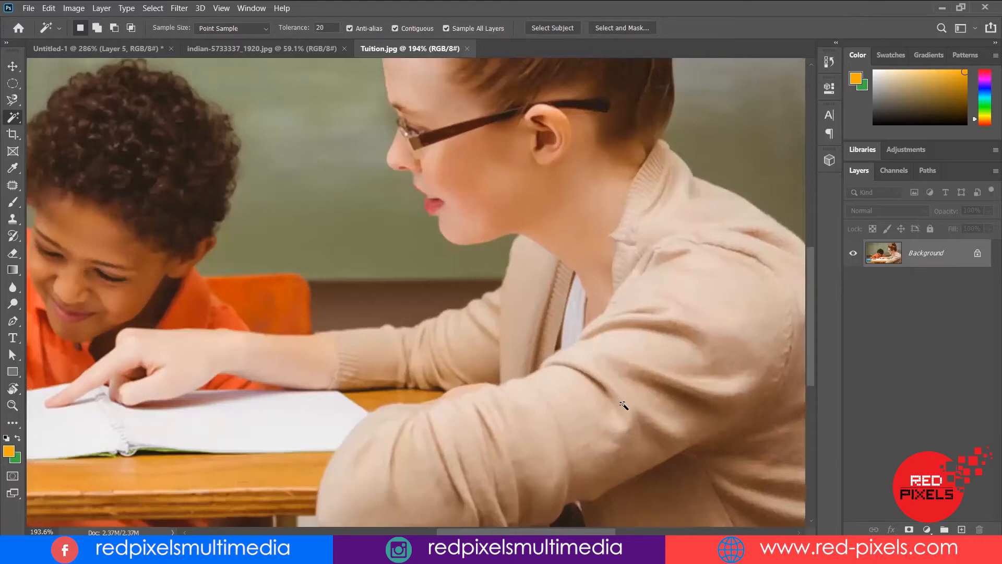
scroll(603, 329, down, 3)
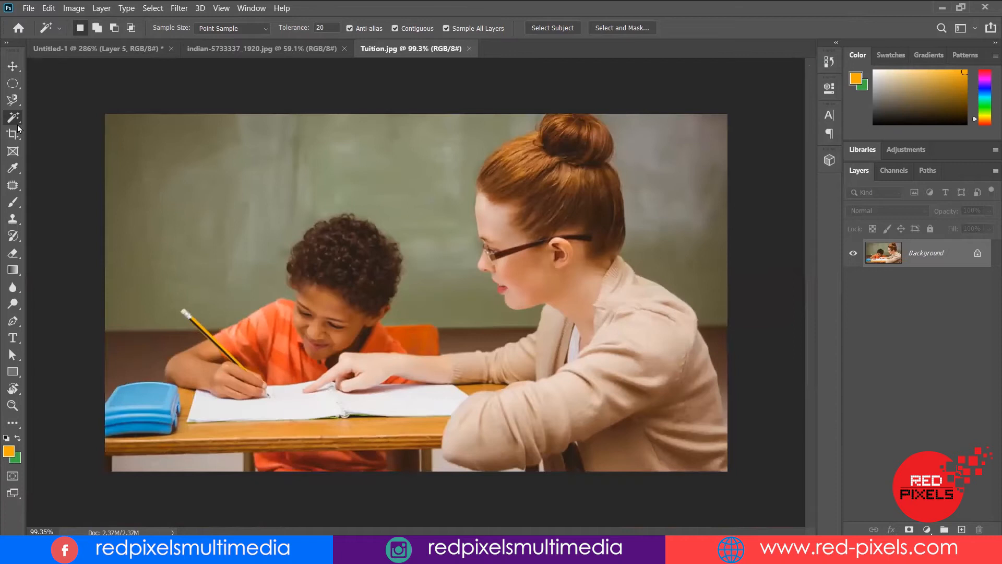
- Open maxresdefault (1).jpg from the For Photoshop Class folder on Local Disk (E:)
click(26, 8)
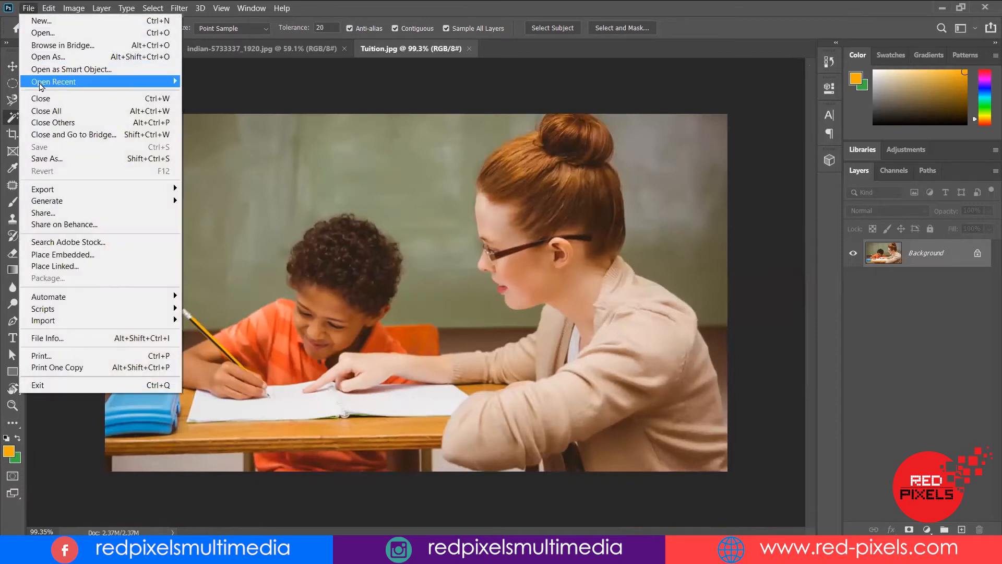
click(43, 33)
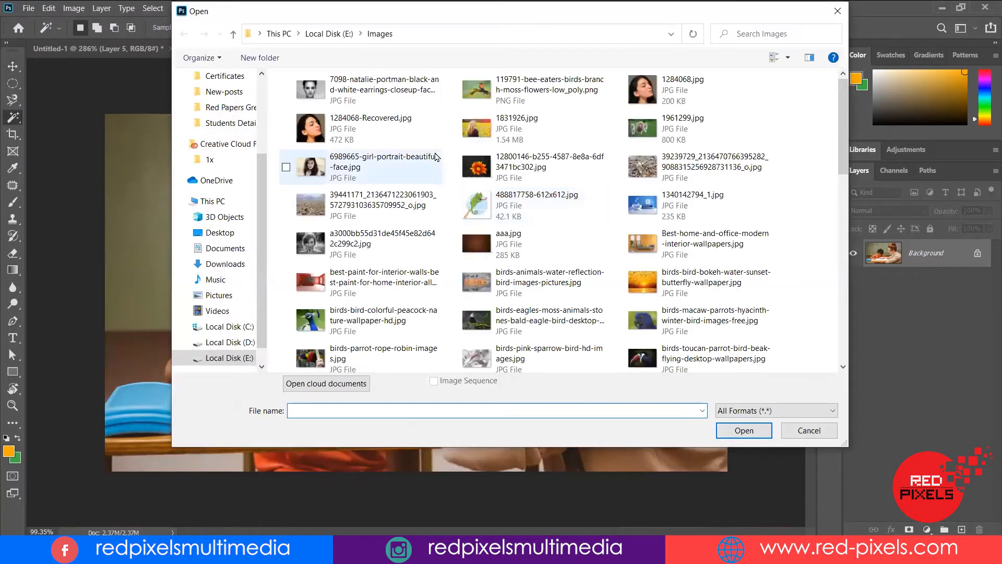
drag(842, 152, 842, 301)
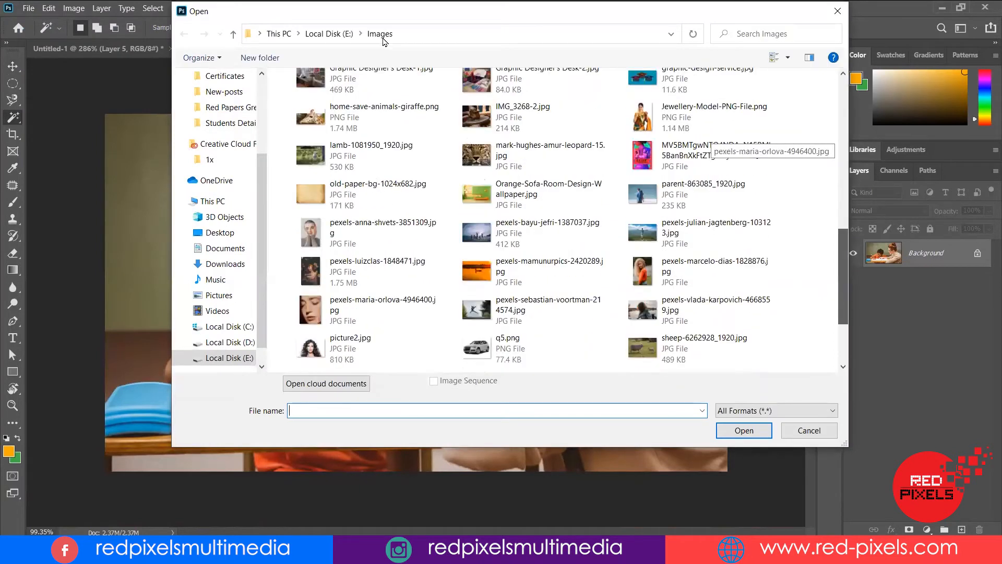
click(301, 36)
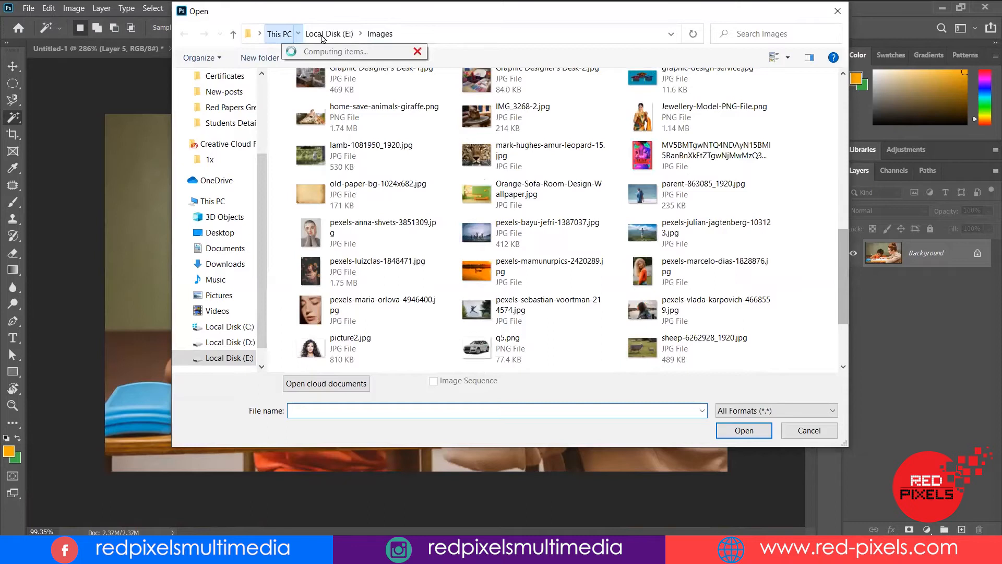
click(322, 35)
click(481, 144)
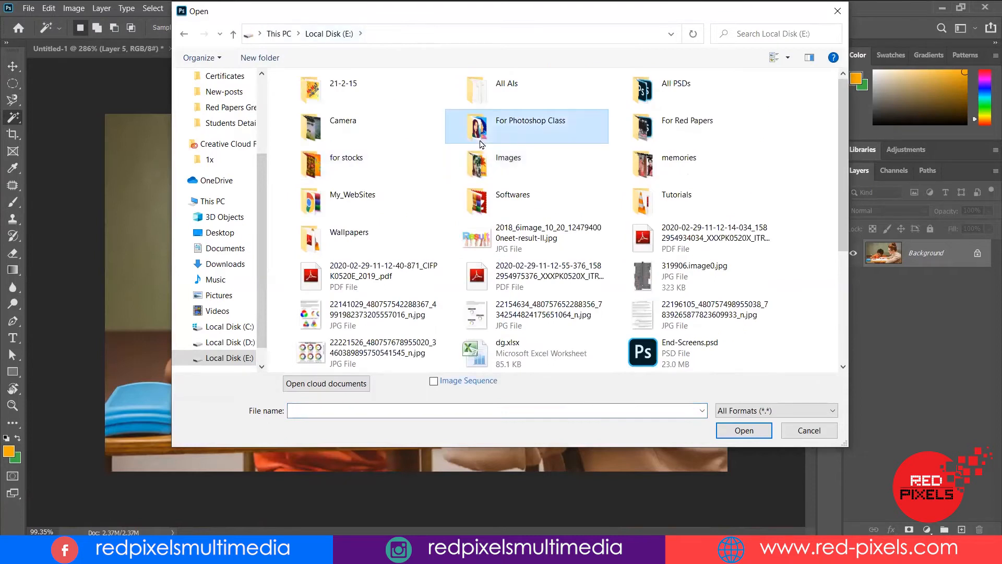
double_click(480, 143)
click(582, 315)
key(Return)
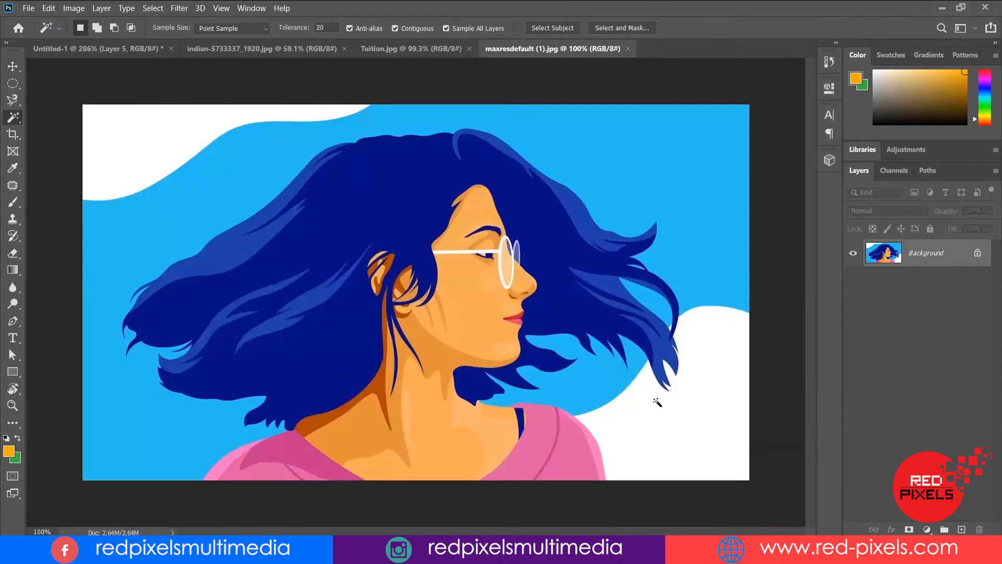
- Use the Magic Wand at tolerance 20 to select each white area separately, ending with the large blue background area
click(151, 137)
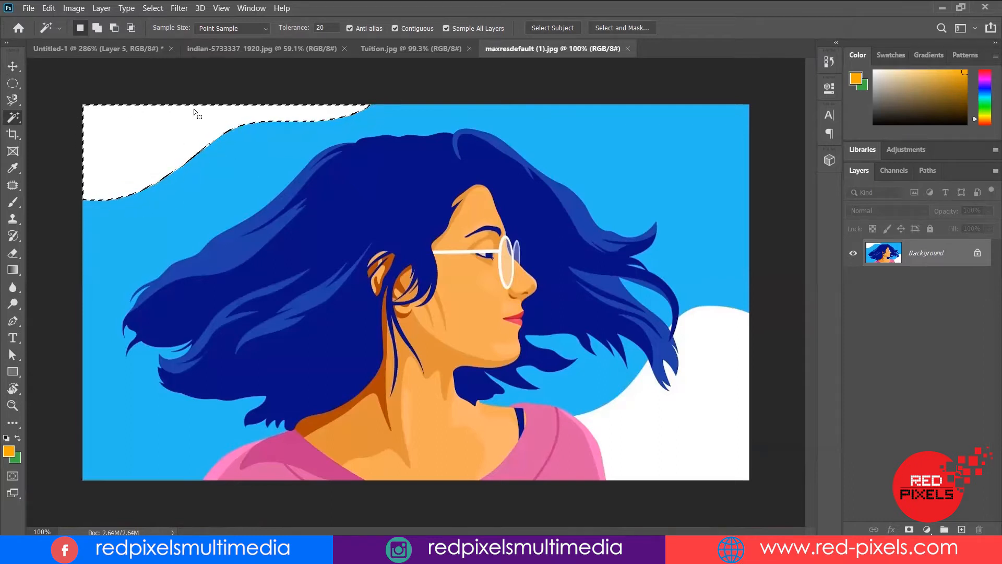
click(651, 395)
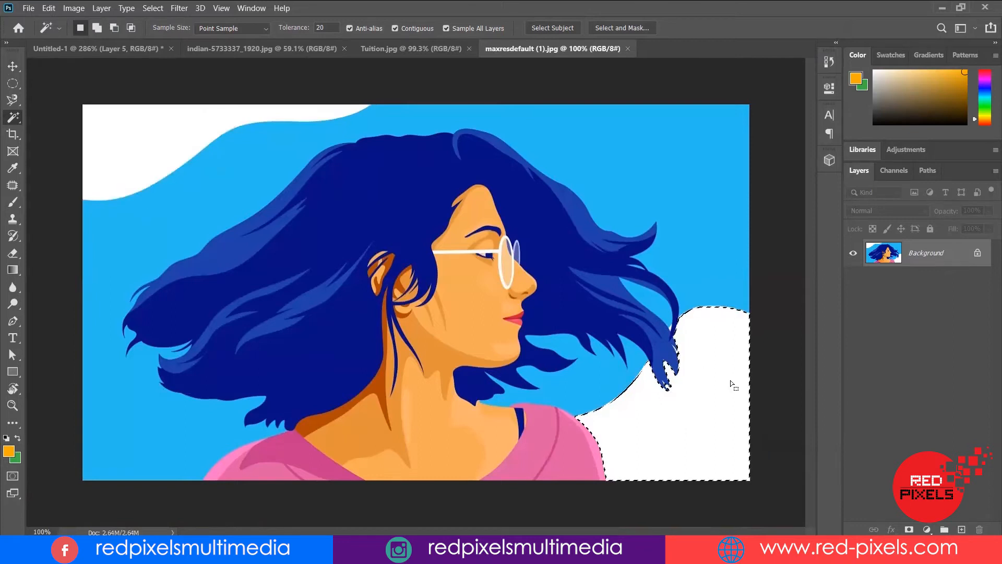
click(617, 139)
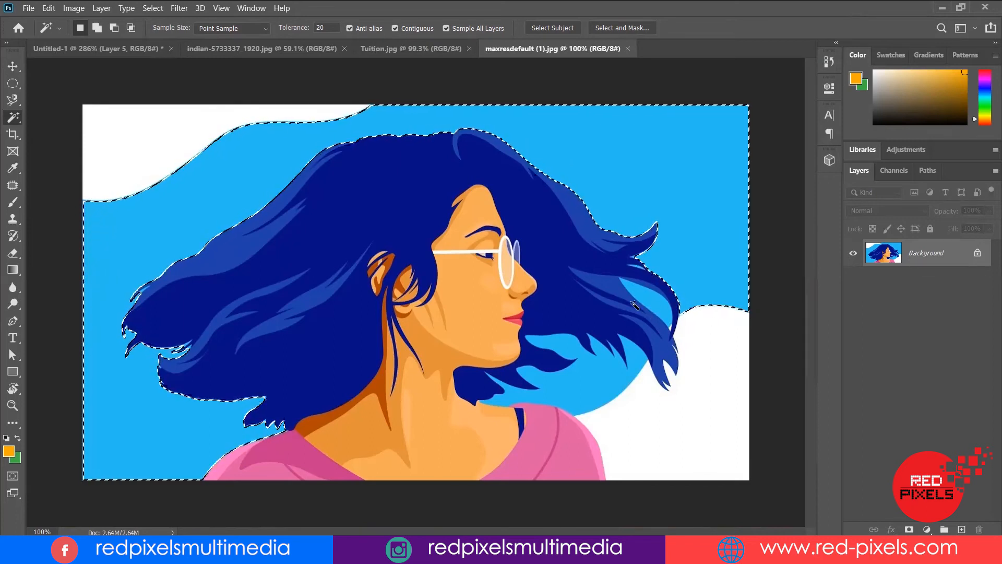
- Add the enclosed blue areas below the hair and between its strands to the background selection
key(shift)
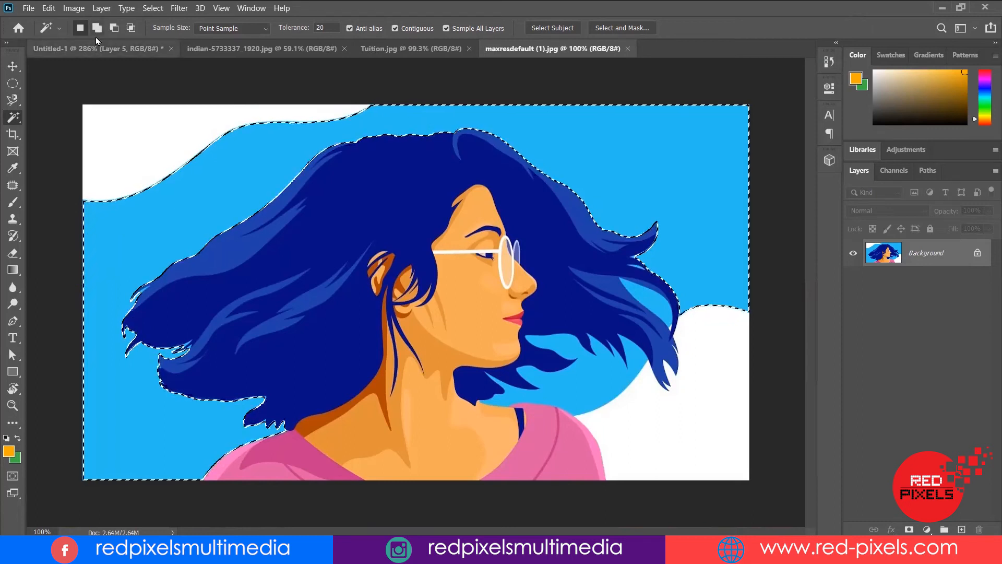
key(shift)
shift+click(584, 379)
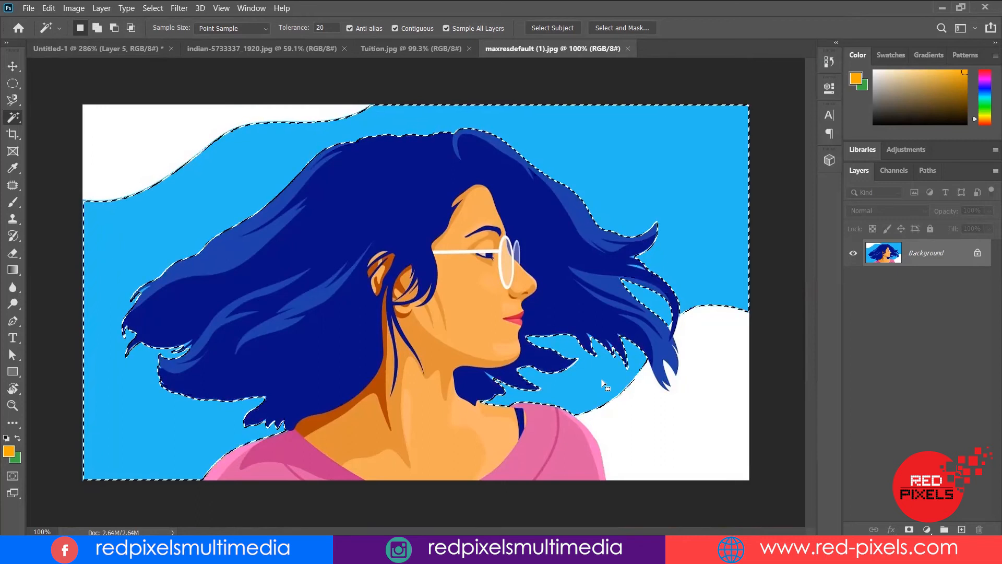
key(alt)
scroll(481, 389, up, 5)
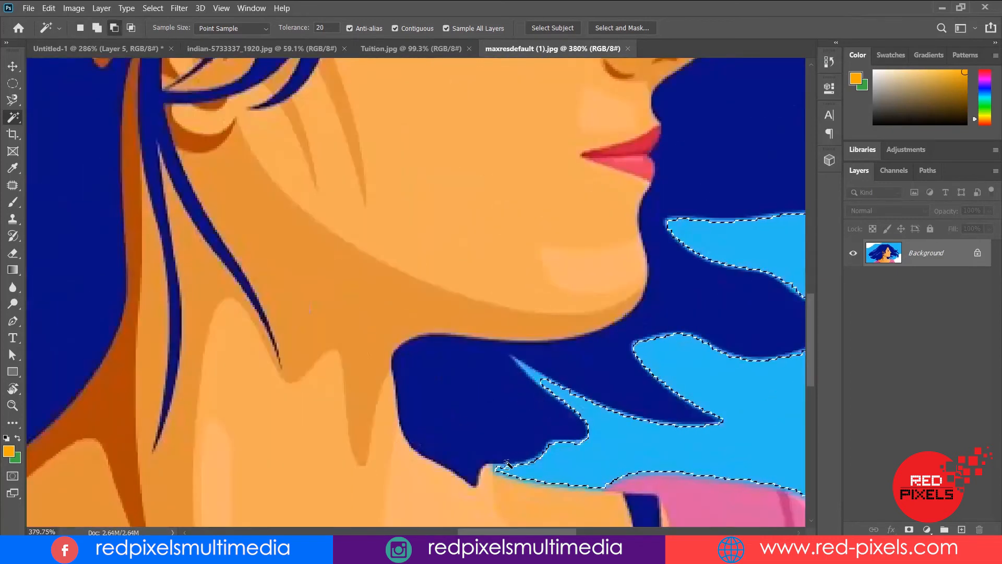
drag(595, 273, 386, 288)
drag(531, 307, 413, 385)
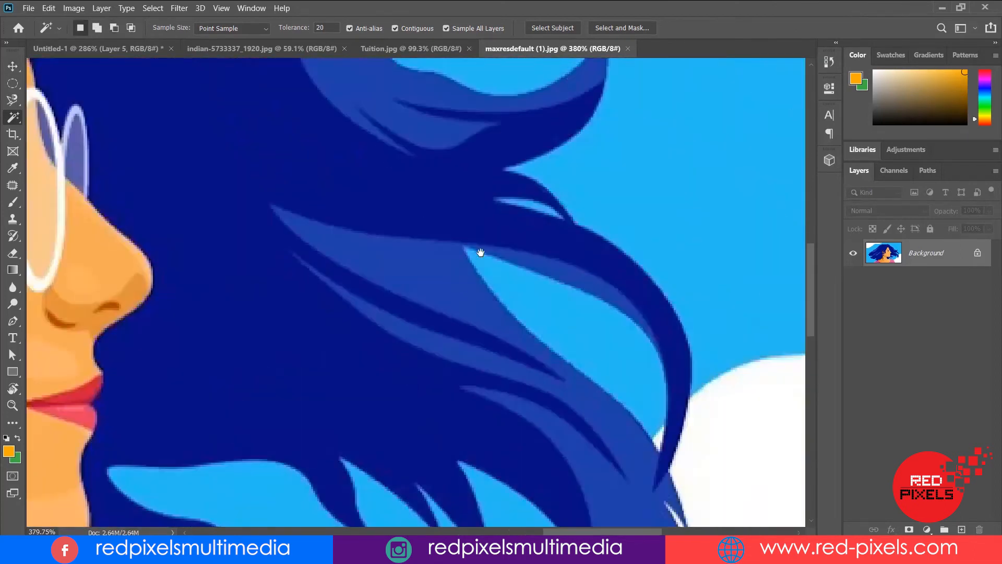
drag(480, 252, 420, 336)
drag(461, 288, 445, 290)
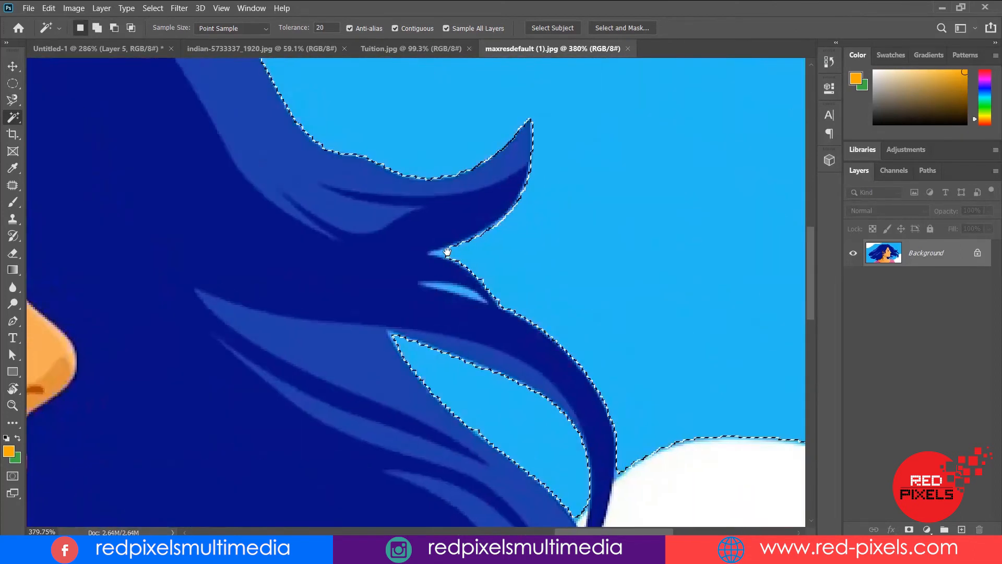
shift+click(456, 289)
key(ctrl+0)
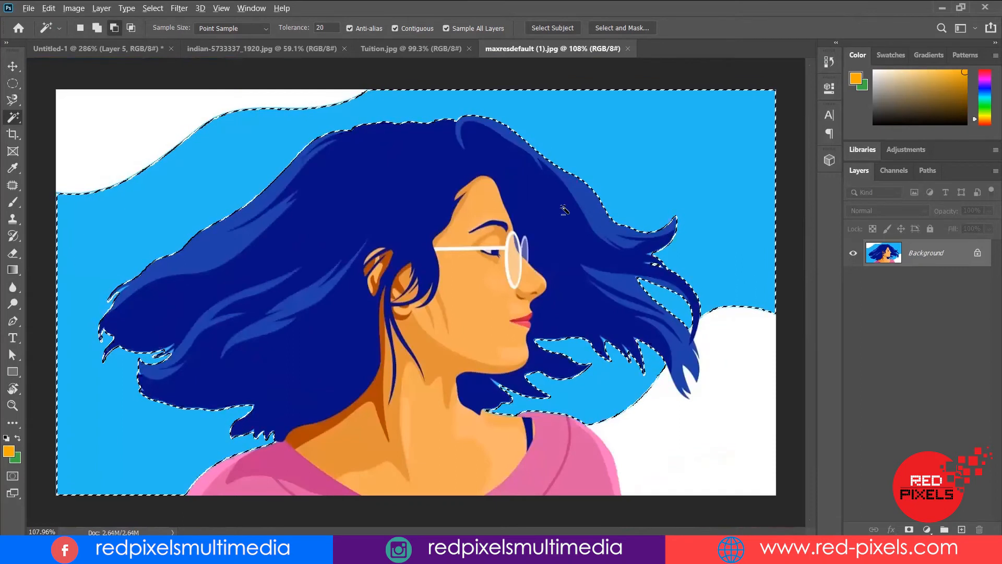
- Fill the selected blue background with the orange foreground color, deselect, and check the edges around the hair
key(alt+BackSpace)
key(ctrl+d)
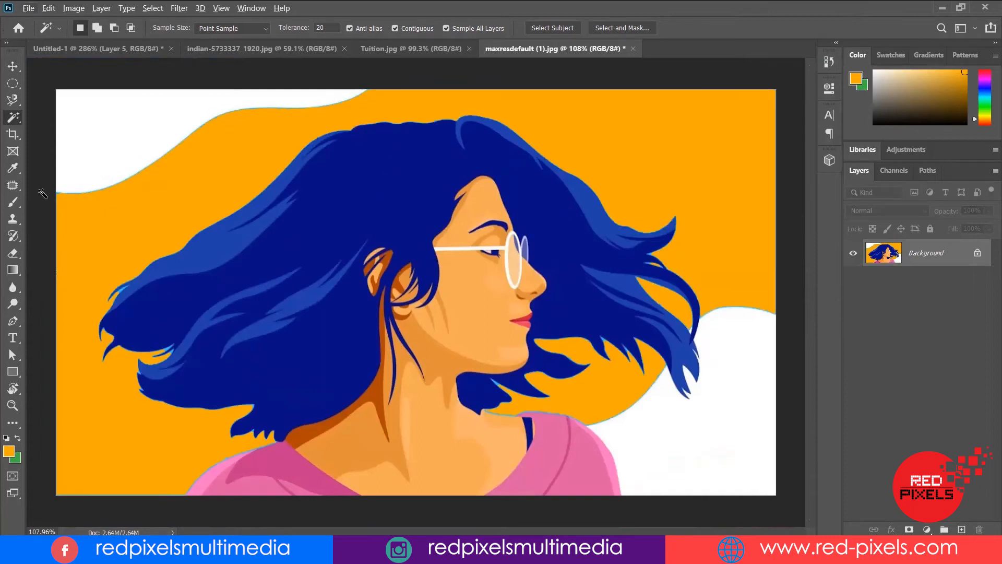
scroll(677, 345, up, 5)
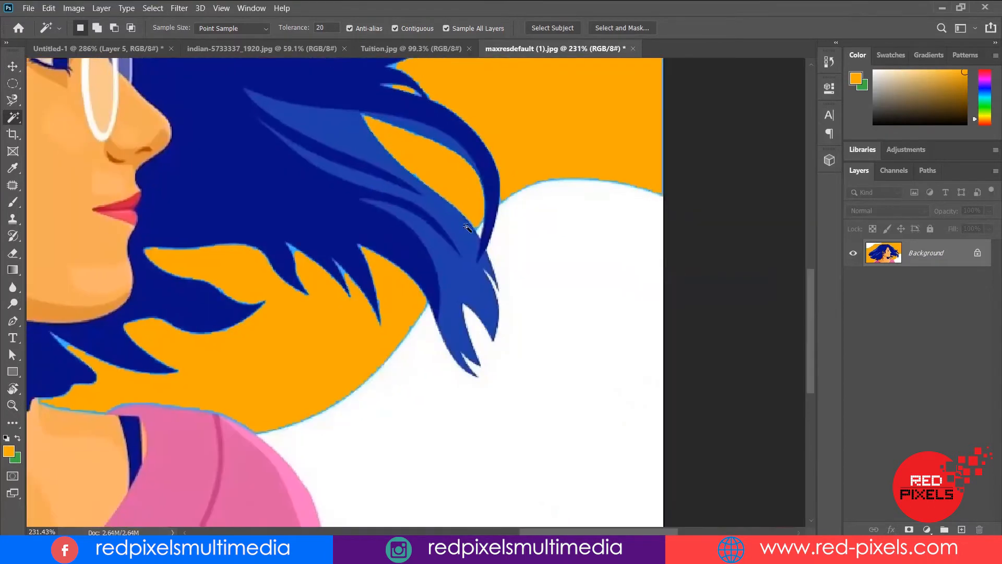
key(ctrl+0)
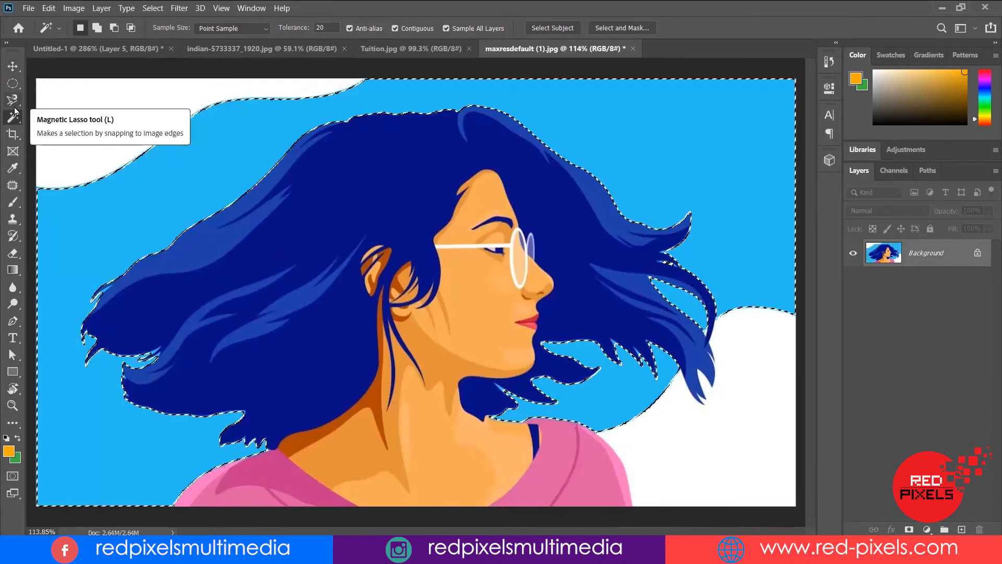
- Clear the selection of the blue background in maxresdefault (1).jpg
key(ctrl+d)
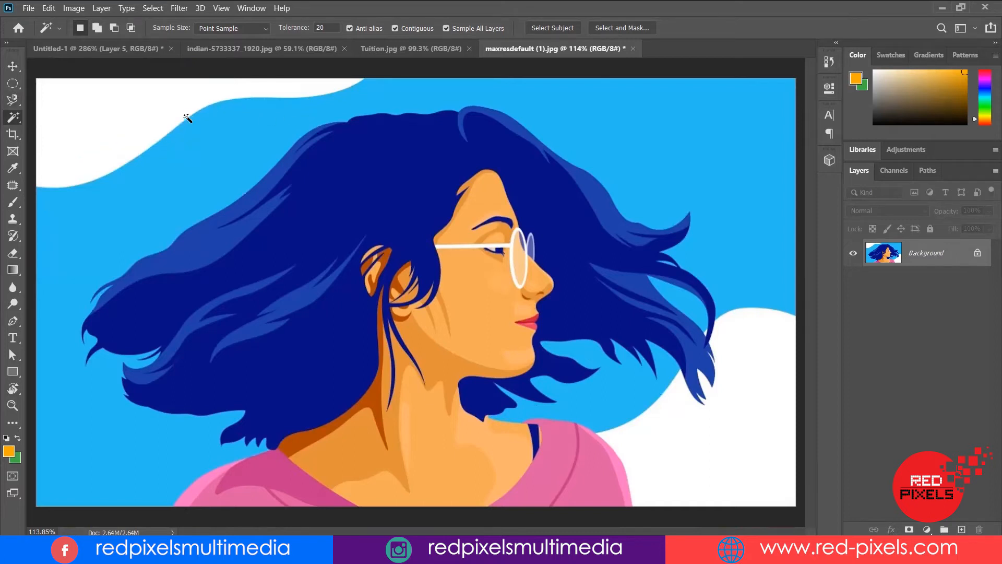
scroll(158, 96, up, 7)
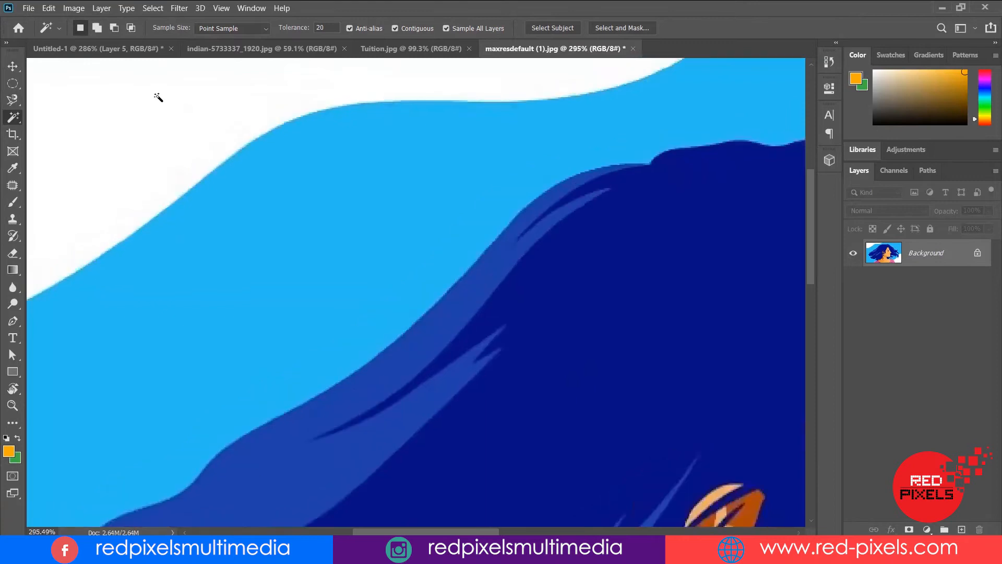
- Try tracing the wavy edge of the upper white area with a curved Pen tool path, and delete the path
scroll(158, 97, up, 1)
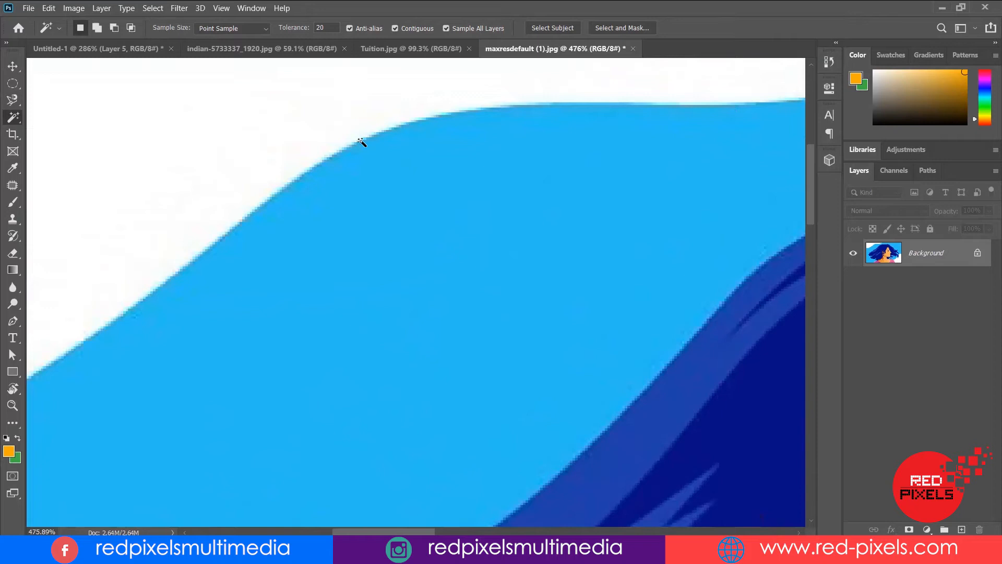
scroll(388, 218, down, 5)
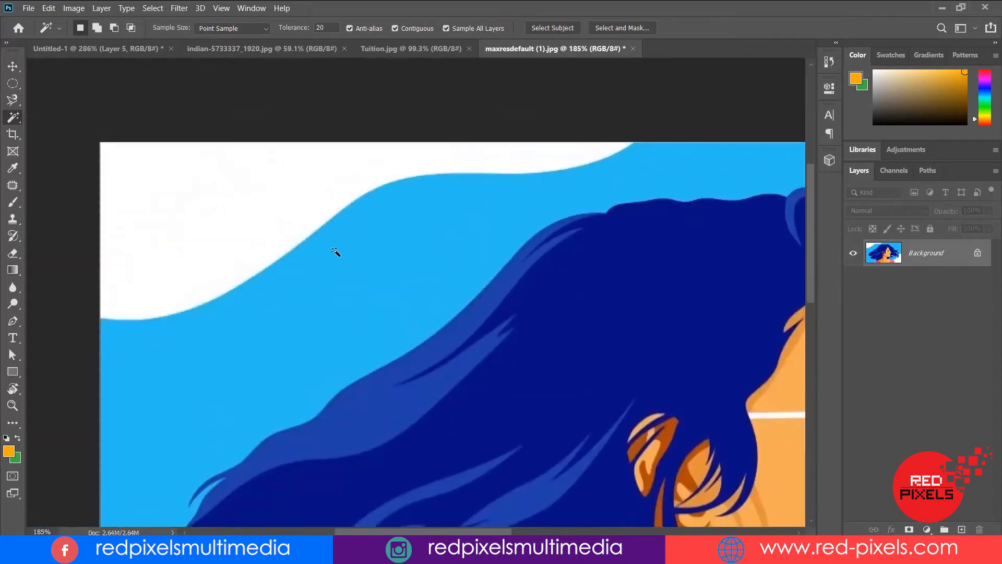
scroll(328, 195, down, 3)
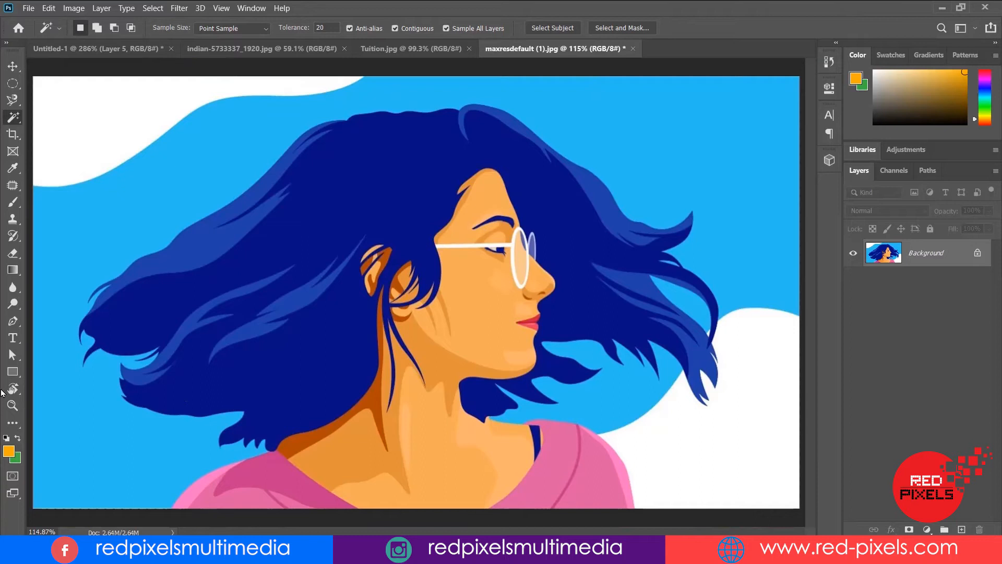
click(11, 323)
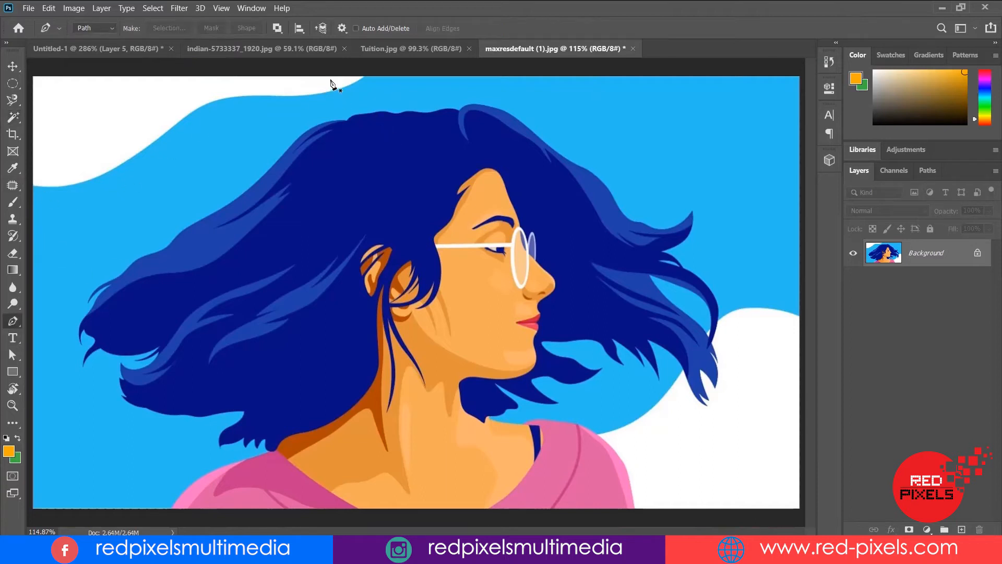
click(361, 77)
drag(314, 95, 257, 93)
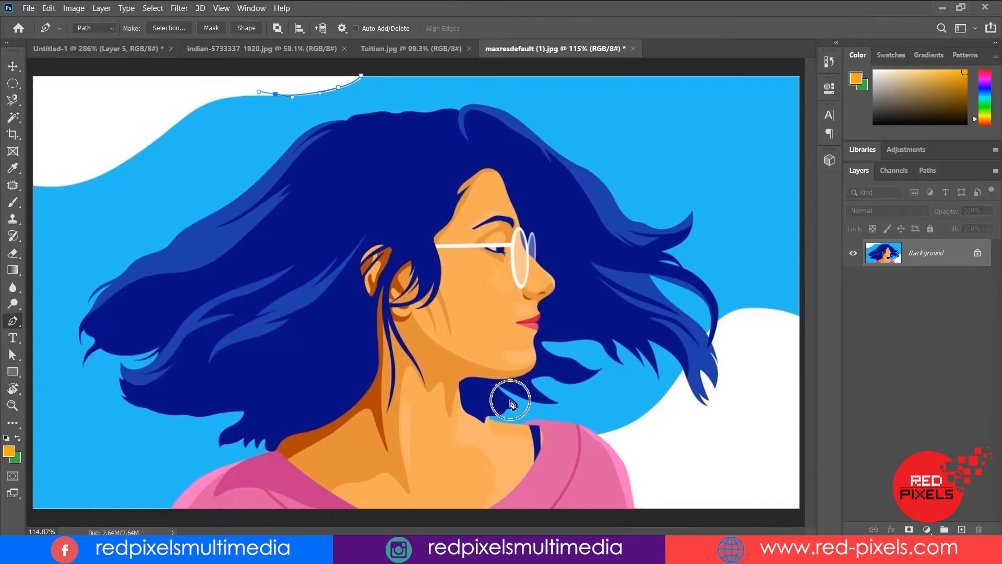
key(Delete)
key(Delete)
- Set the Magic Wand tolerance to 80 and select the large blue background area above the hair
scroll(490, 379, up, 5)
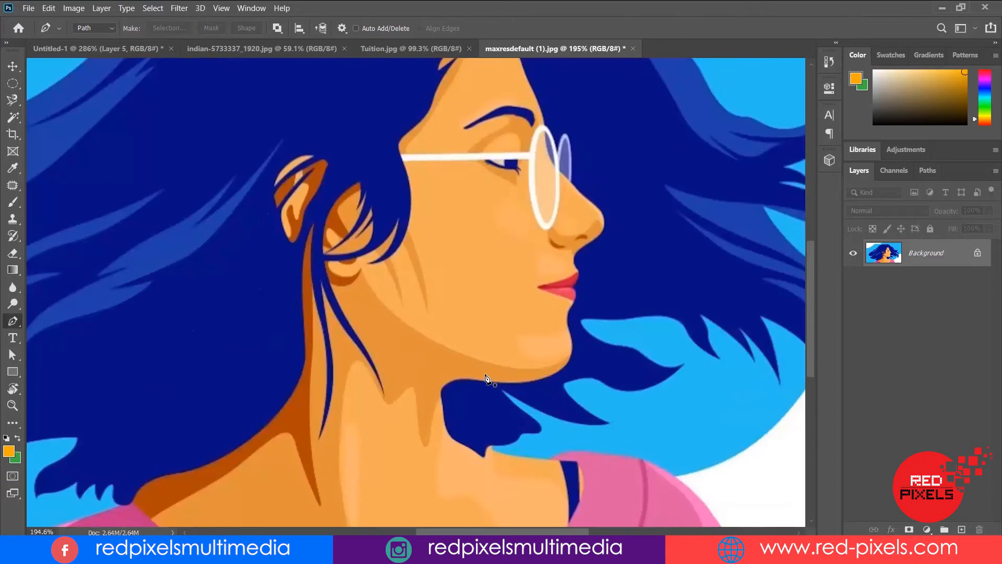
drag(474, 308, 350, 224)
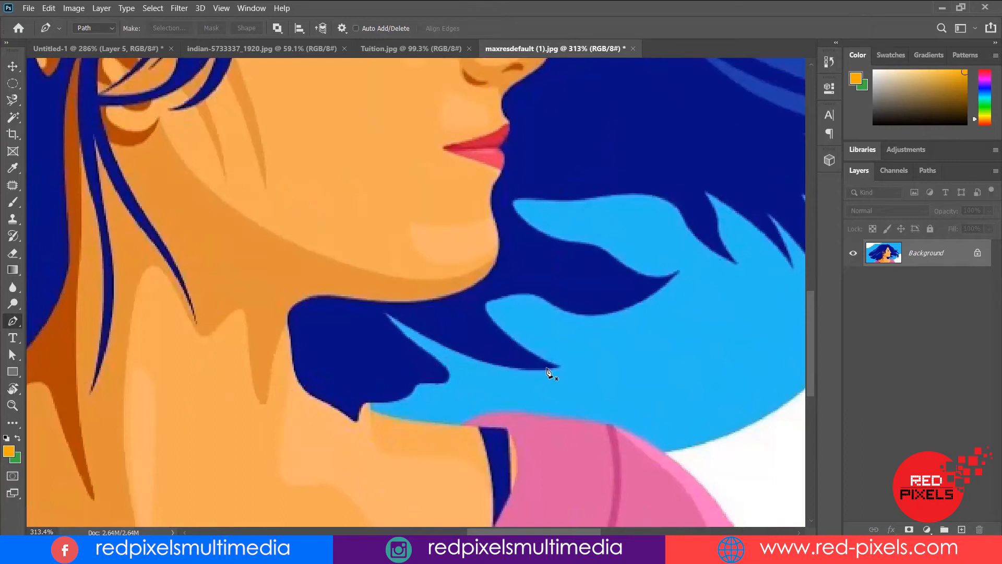
scroll(500, 328, down, 6)
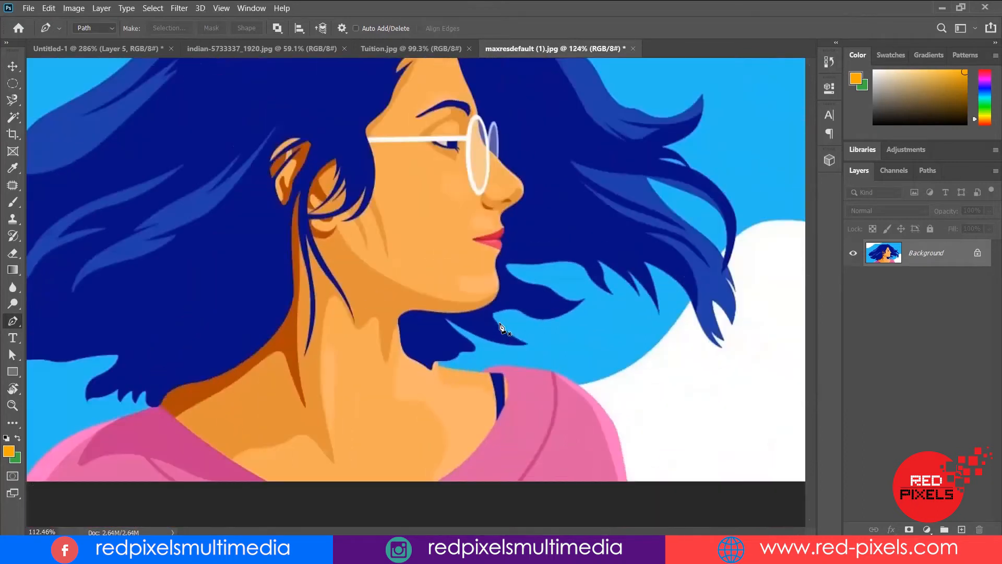
click(13, 117)
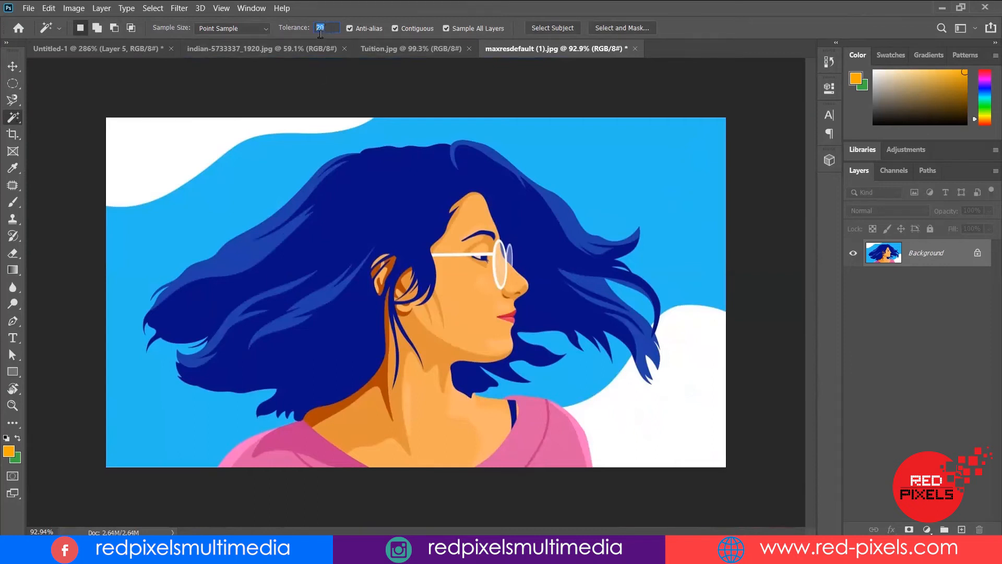
click(284, 162)
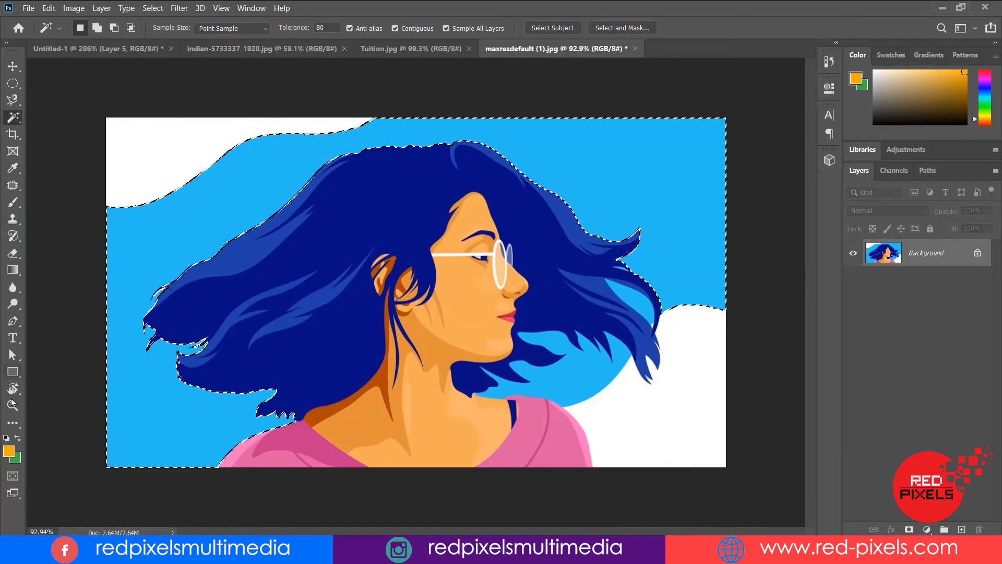
- Examine at pixel level how closely the selection edge follows the white area and the top of the hair
key(z)
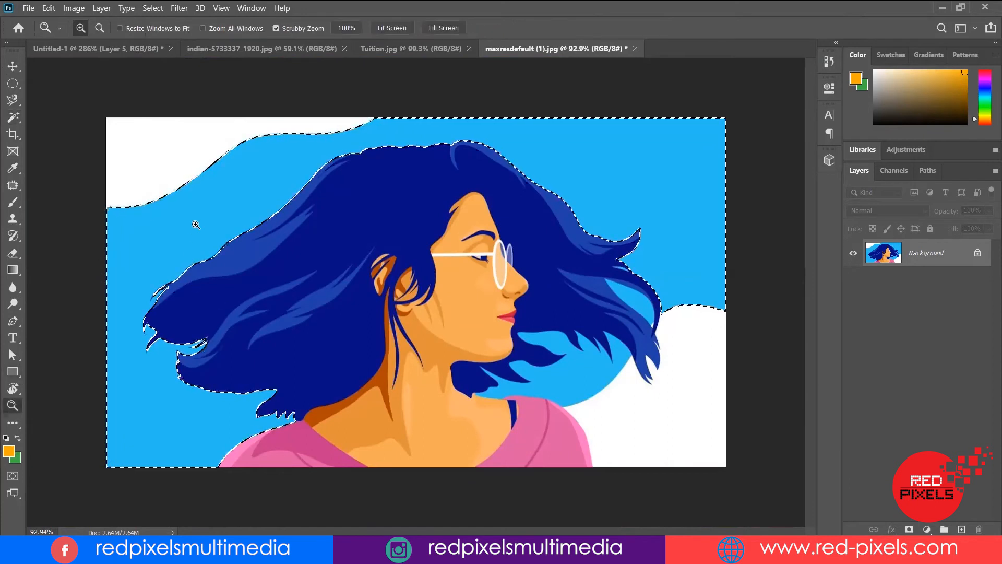
click(249, 146)
click(252, 131)
click(250, 107)
click(219, 86)
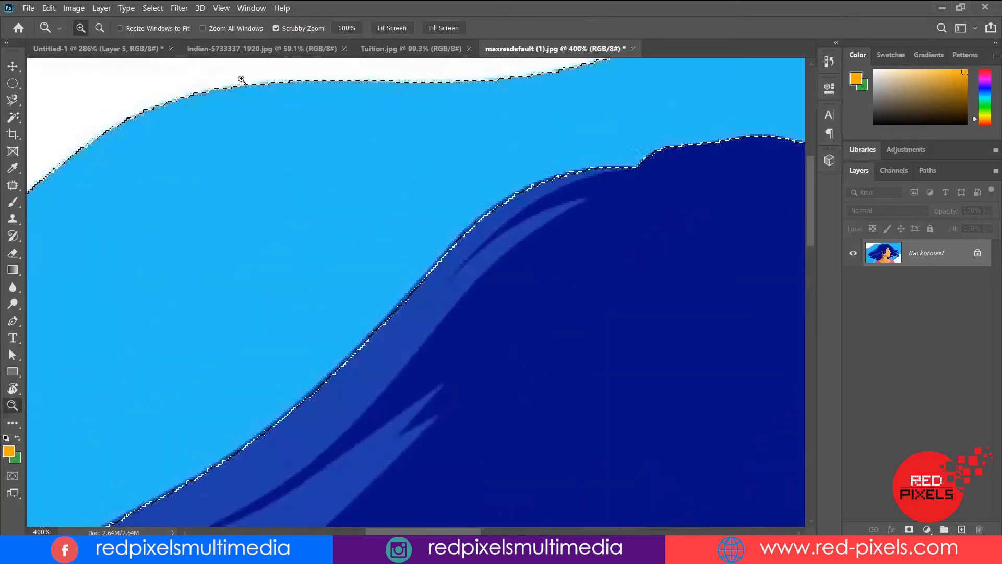
click(313, 86)
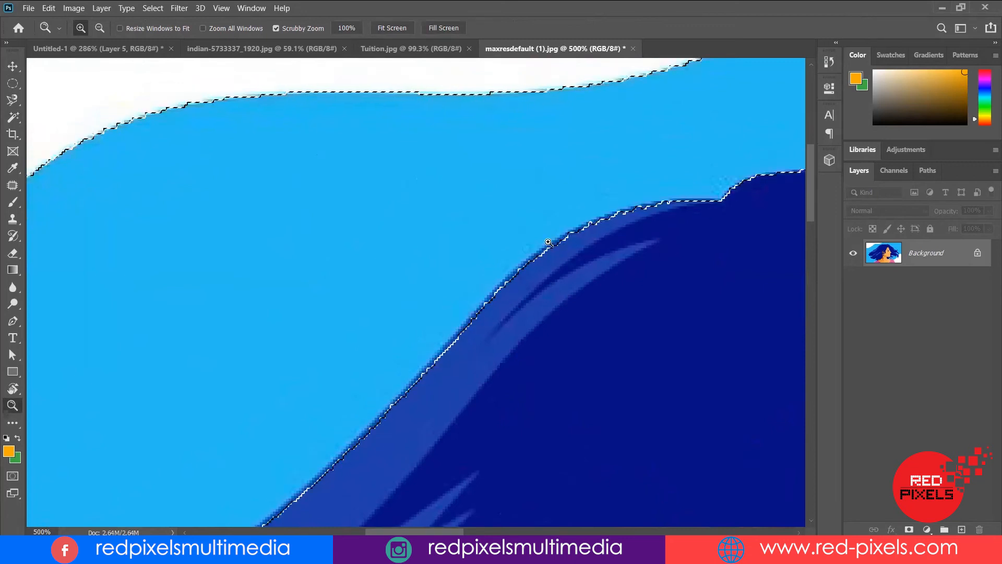
scroll(550, 282, up, 2)
click(549, 282)
click(550, 282)
click(544, 283)
click(518, 285)
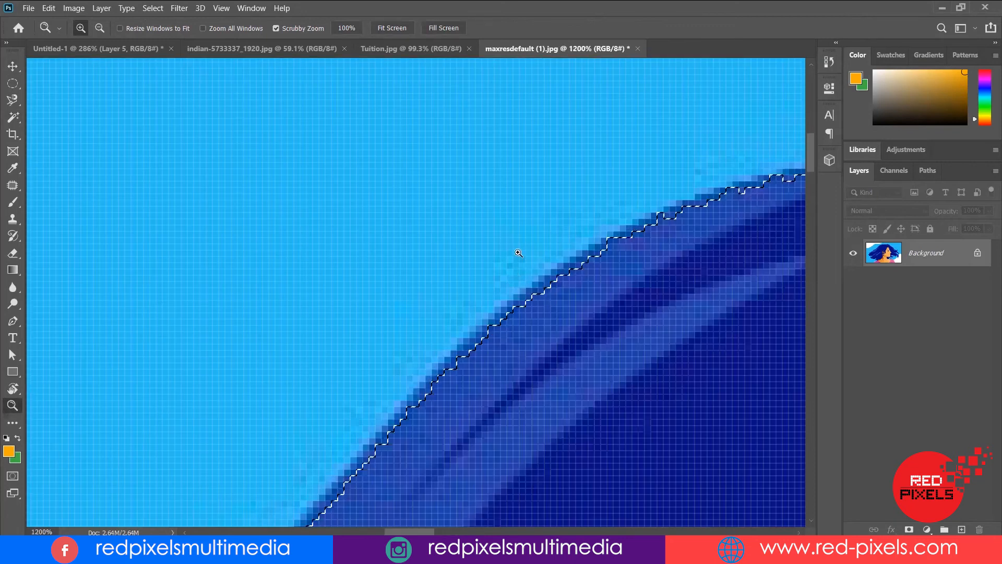
click(528, 267)
click(528, 268)
click(529, 267)
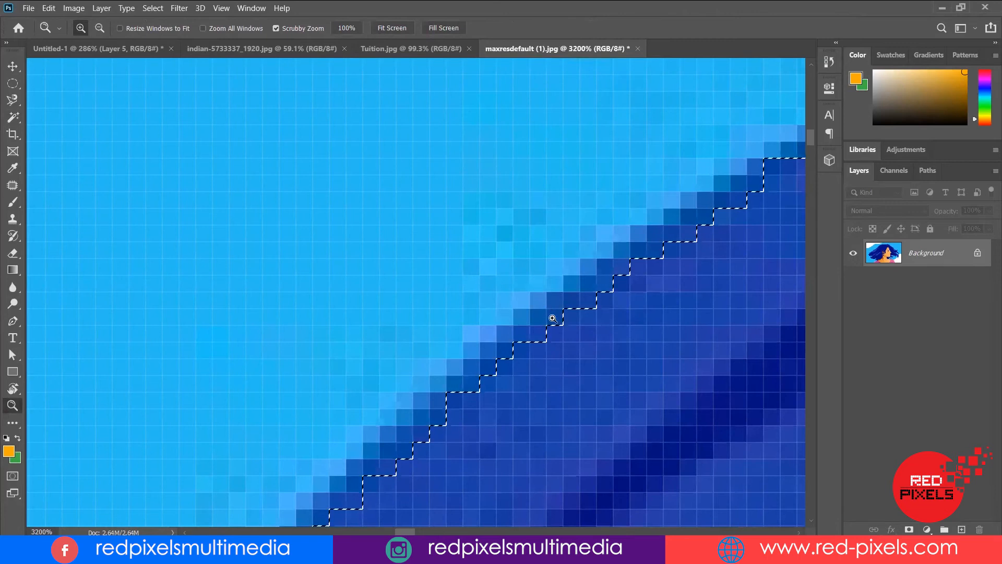
key(ctrl+minus)
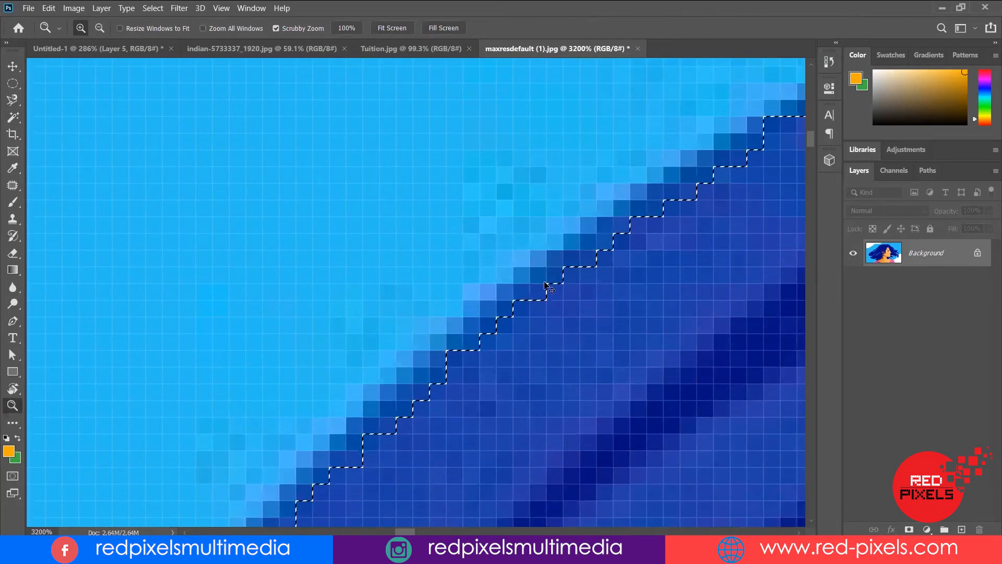
key(ctrl+minus)
key(ctrl+minus)
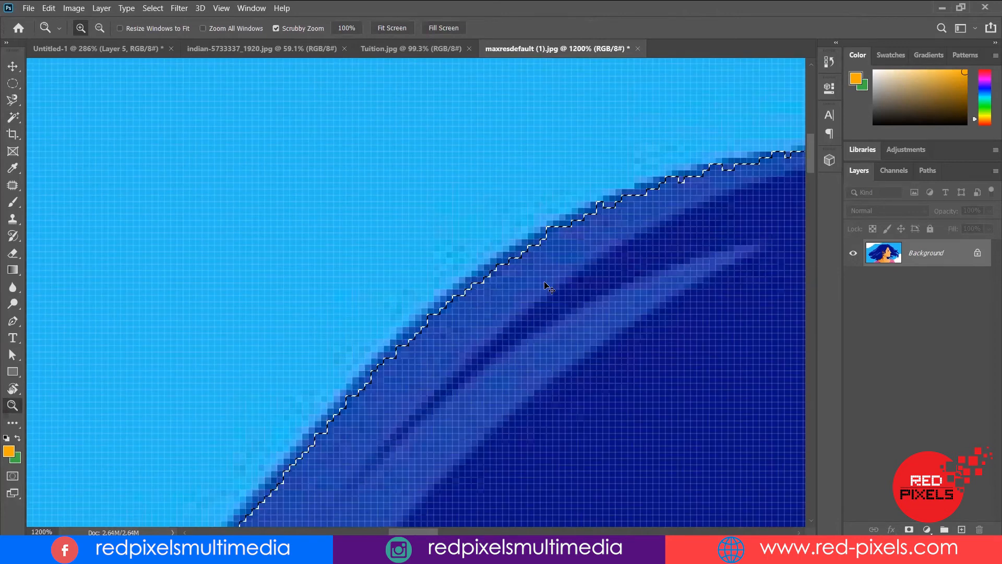
key(ctrl+minus)
key(ctrl+minus)
key(ctrl+minus)
key(ctrl+minus)
key(ctrl+minus)
key(ctrl+minus)
key(ctrl+minus)
key(ctrl+minus)
key(ctrl+minus)
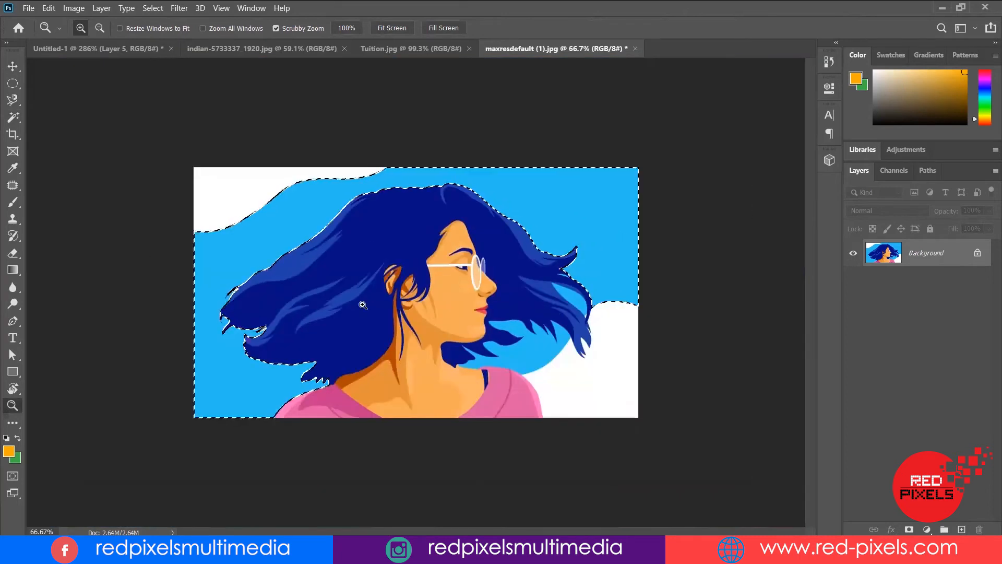
- Add the enclosed blue areas below the hair and between its strands to the selection with the Magic Wand at tolerance 80
key(w)
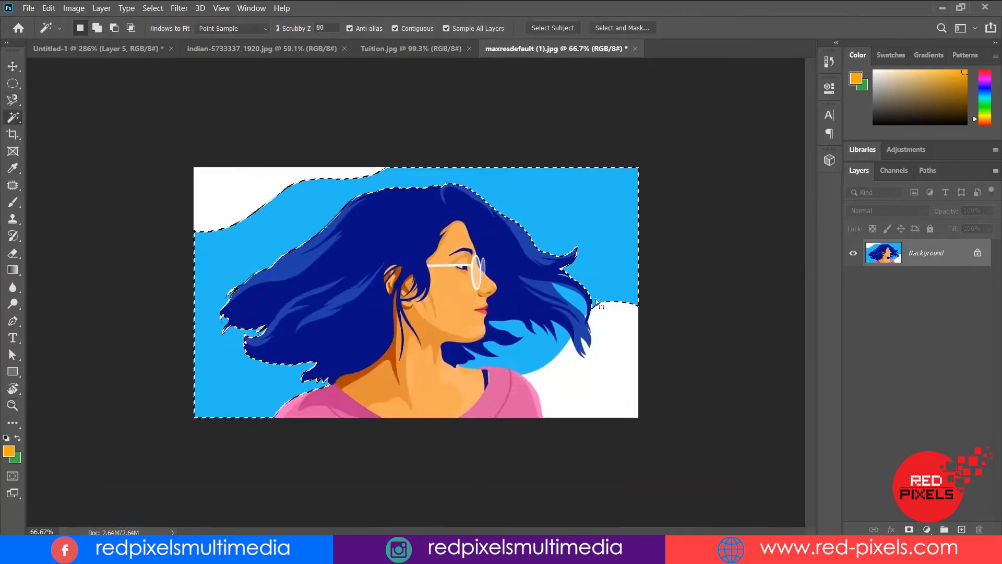
shift+click(571, 301)
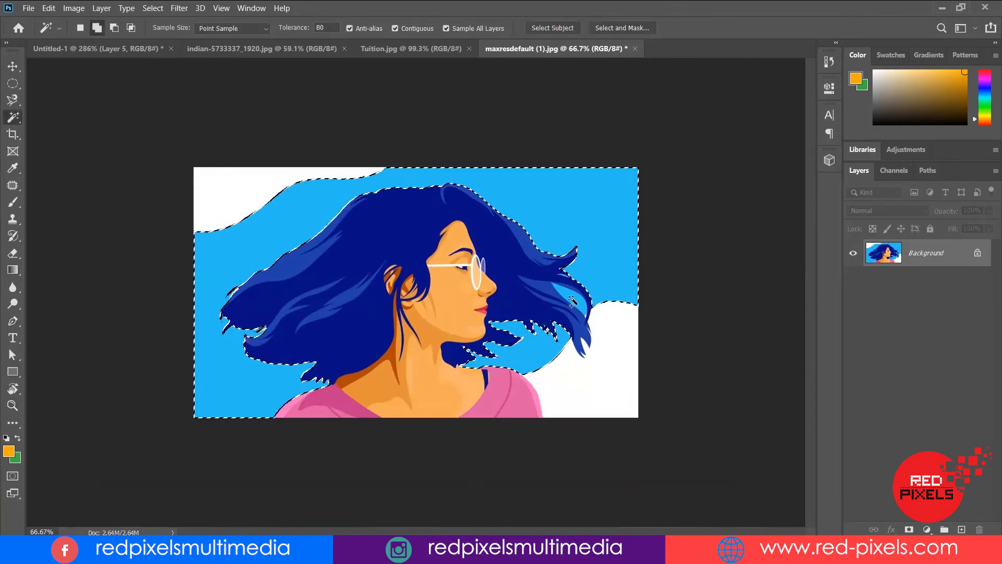
key(ctrl+plus)
key(ctrl+plus)
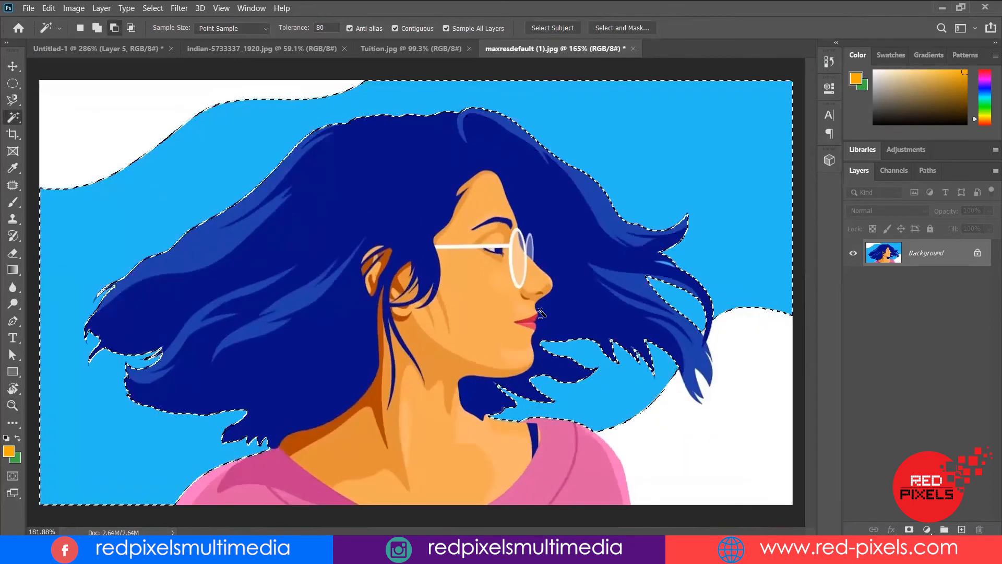
drag(555, 390, 536, 324)
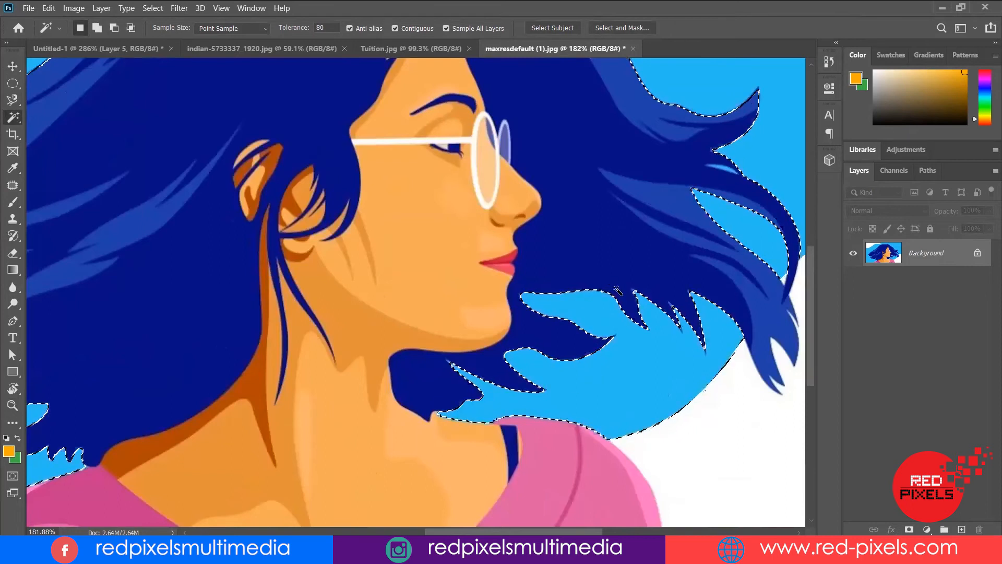
- Clear the selection and select the blue area beneath the hair with the Magic Wand tolerance set to 10
key(ctrl+d)
text(1)
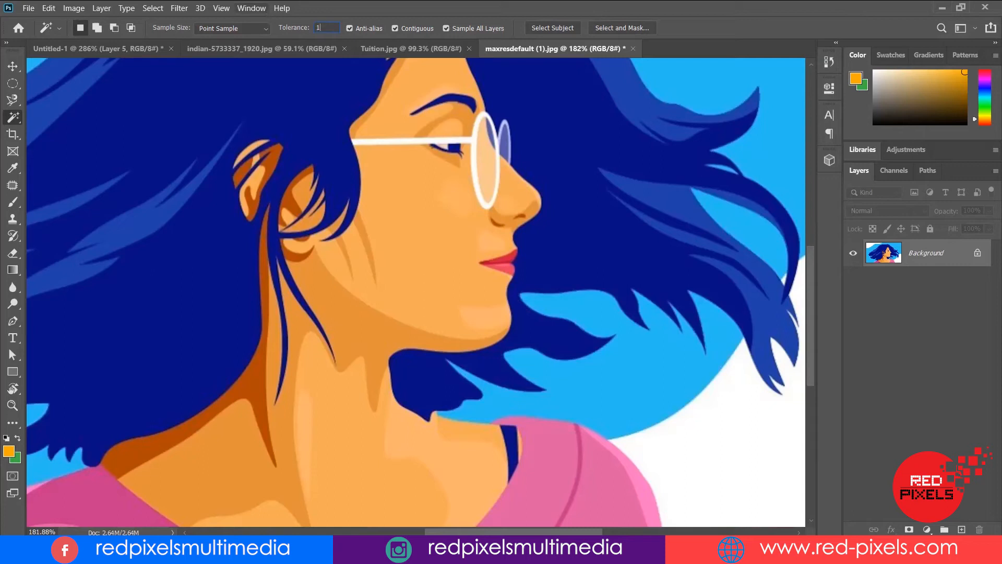
click(629, 370)
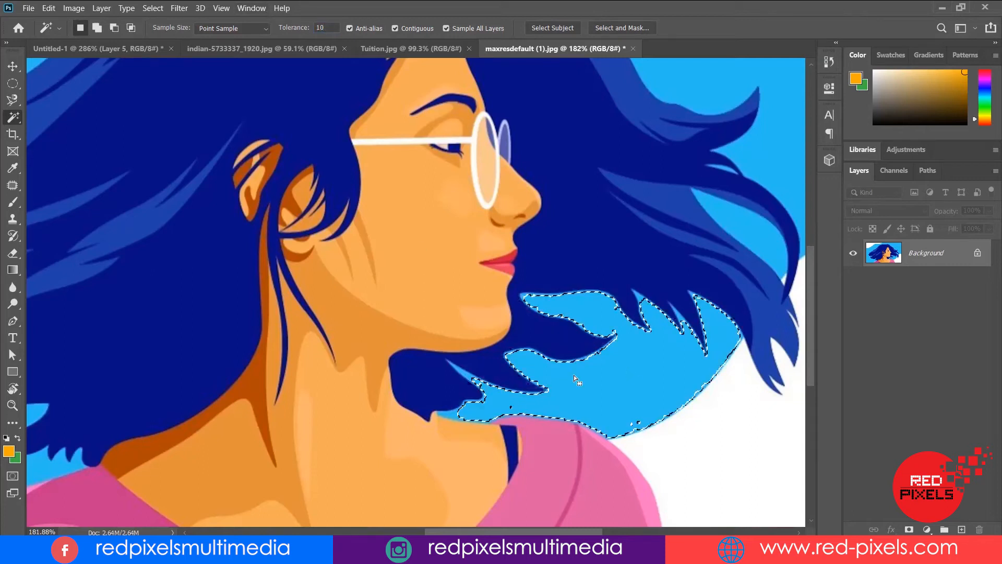
scroll(527, 320, up, 5)
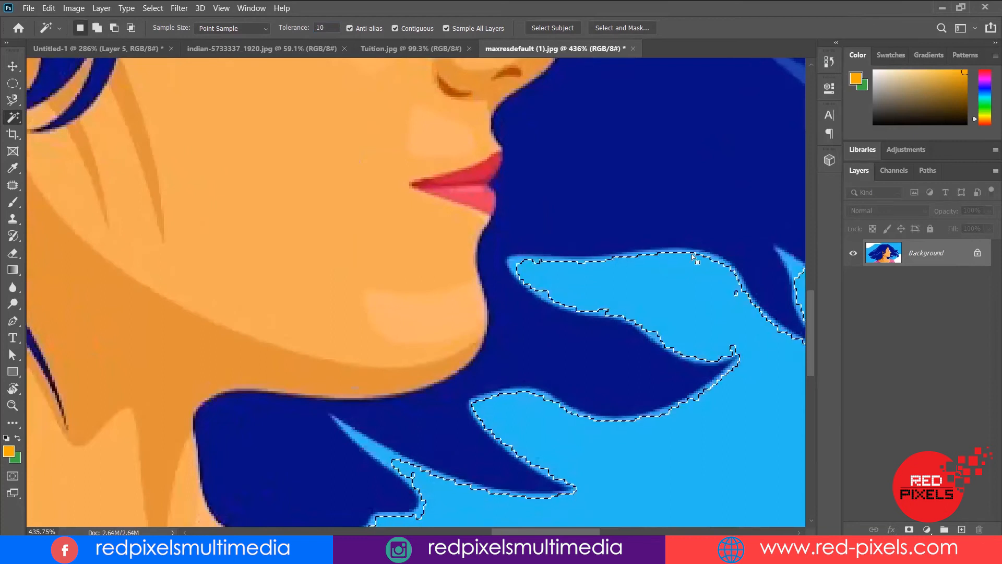
- Raise the Magic Wand tolerance to 90 and reselect the blue area beneath the hair, checking its edges
drag(338, 28, 239, 16)
text(90)
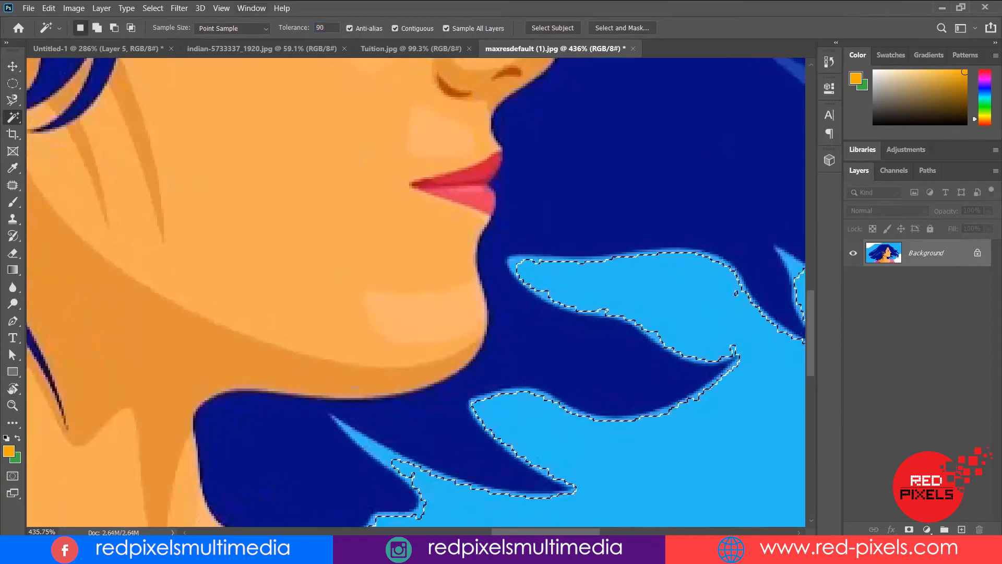
click(668, 289)
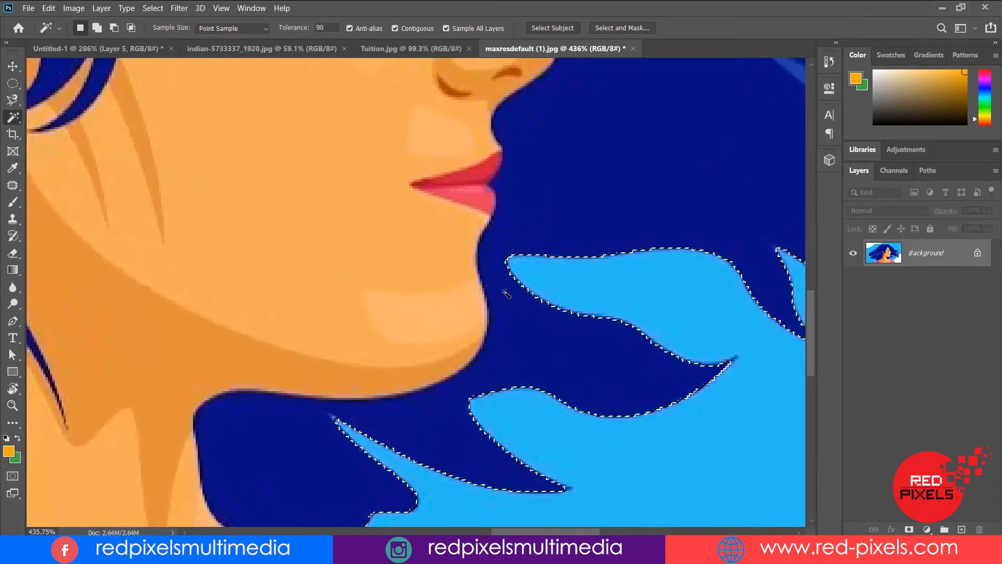
scroll(616, 284, down, 3)
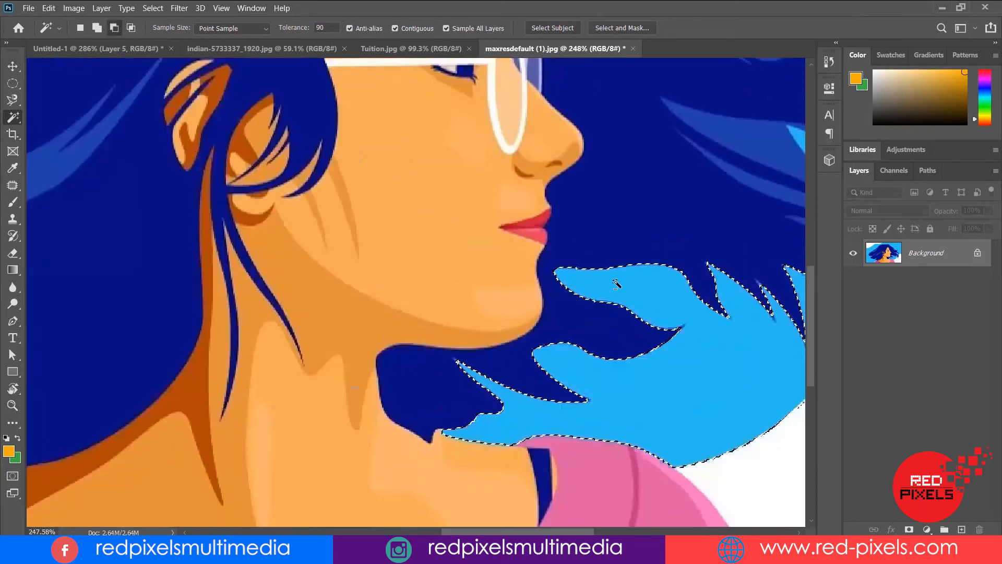
scroll(616, 284, down, 1)
scroll(616, 284, down, 2)
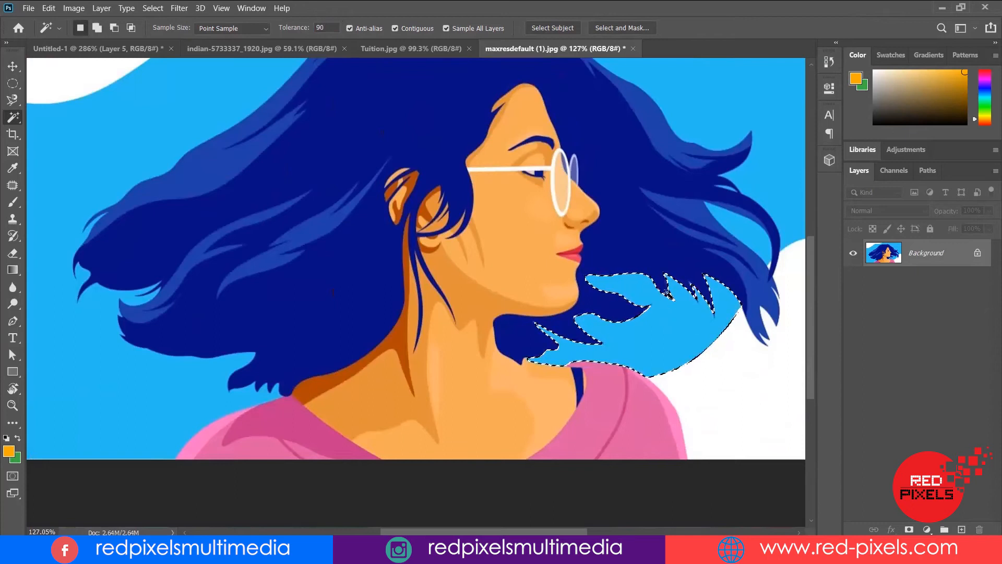
- Select each pink shoulder area of the top in turn at tolerance 90, ending with the skin of the neck and face
click(245, 450)
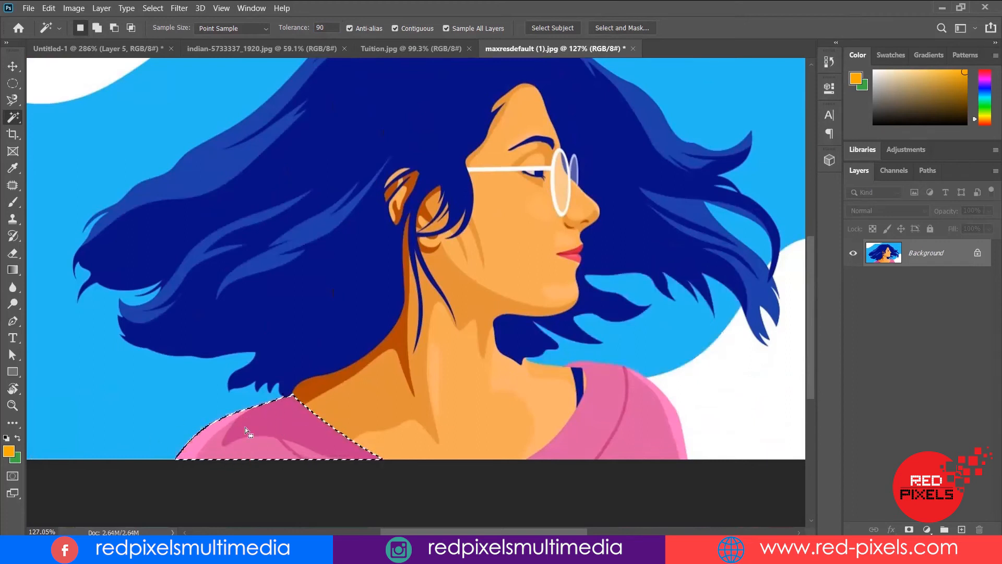
click(579, 423)
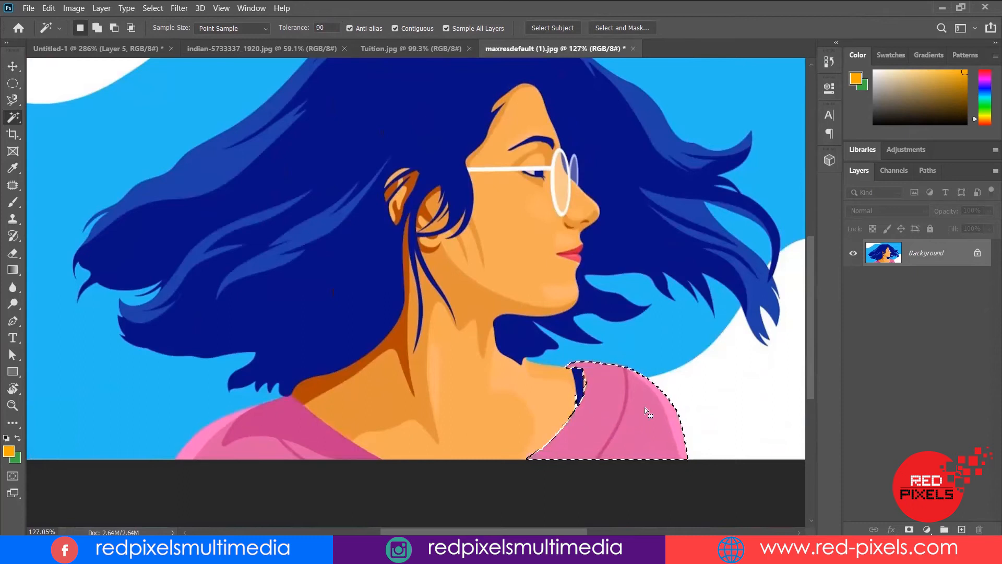
click(469, 405)
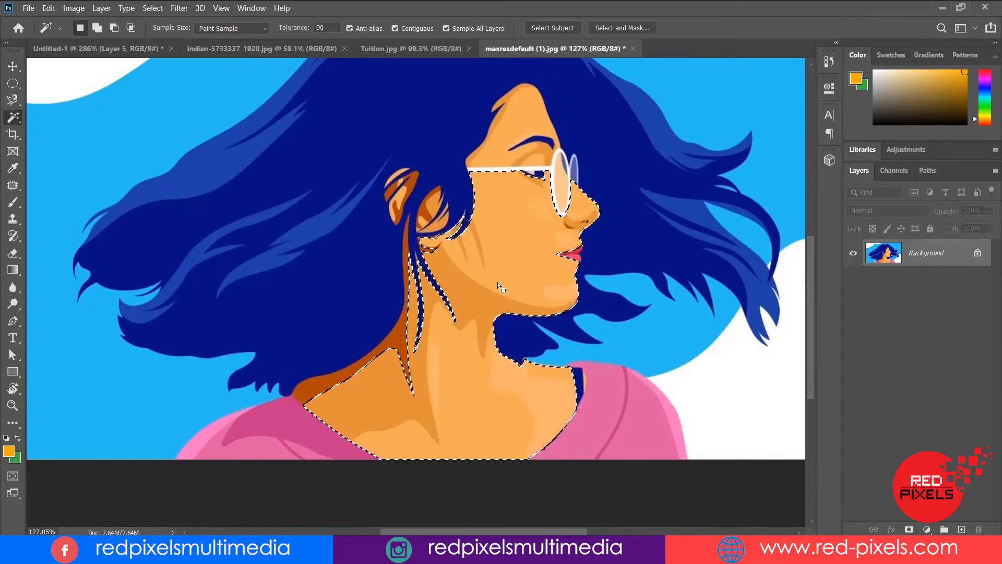
- Set the tolerance to 20, deselect, and select the neck, the cheek and the front shoulder's pink areas one after another
click(320, 28)
text(20)
key(ctrl+d)
click(477, 409)
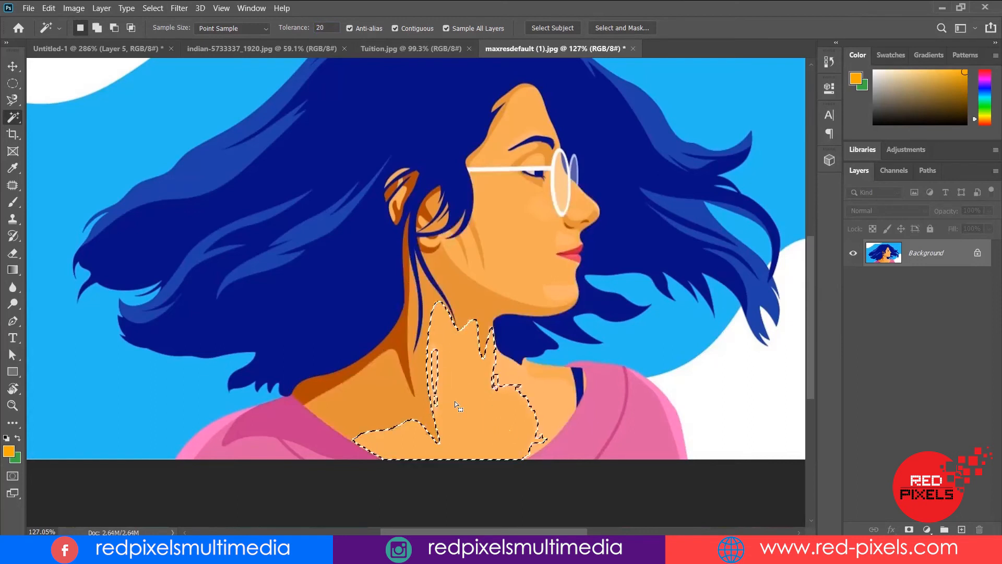
click(477, 190)
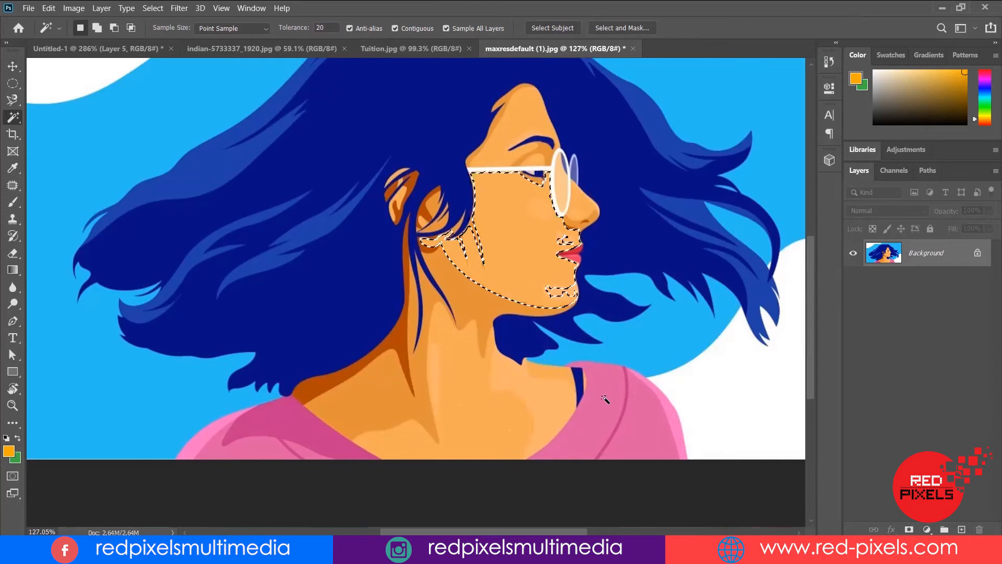
click(643, 422)
click(599, 400)
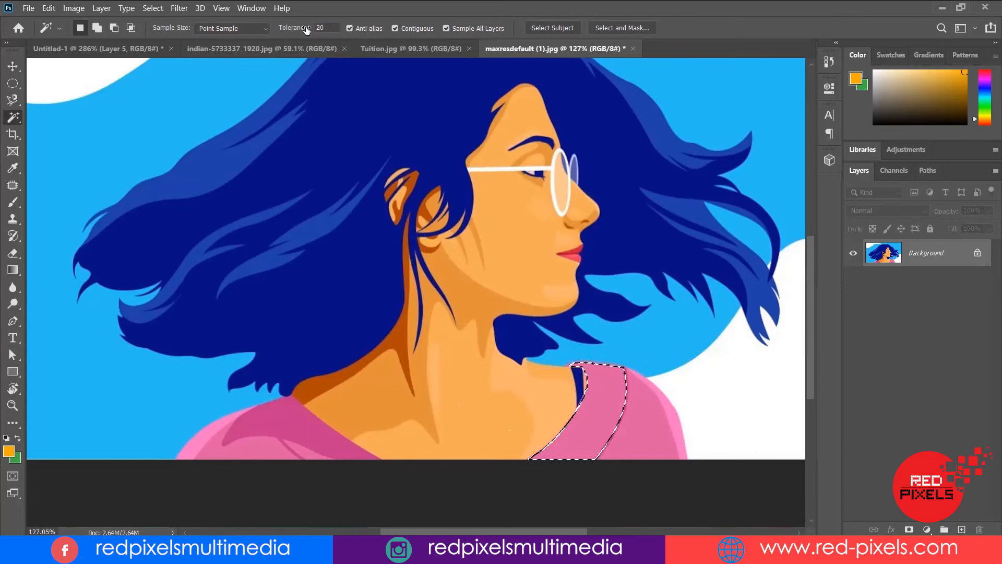
- Set the Magic Wand tolerance to 90 and select the woman's entire blue hair, including its lighter strands
click(323, 28)
text(90)
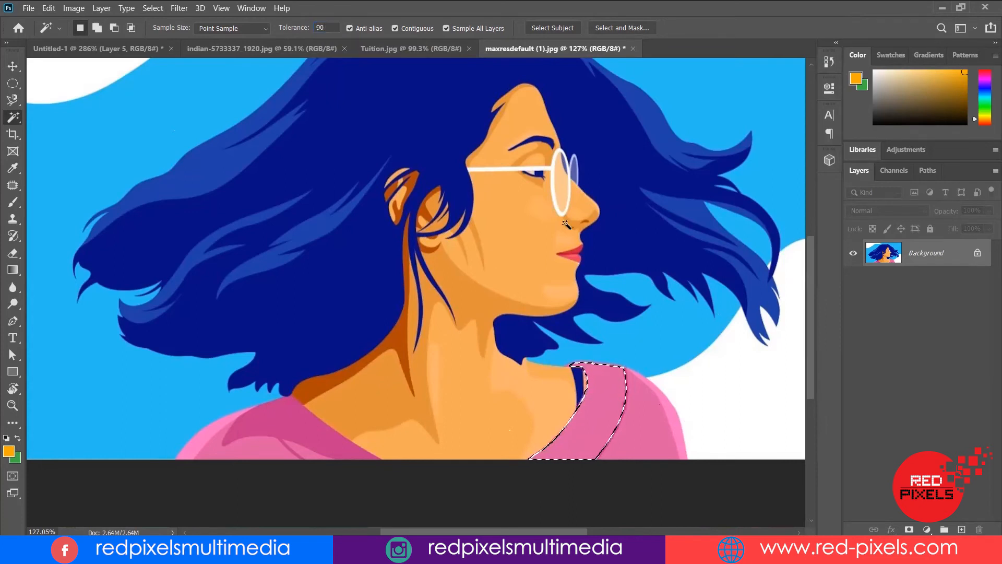
click(599, 151)
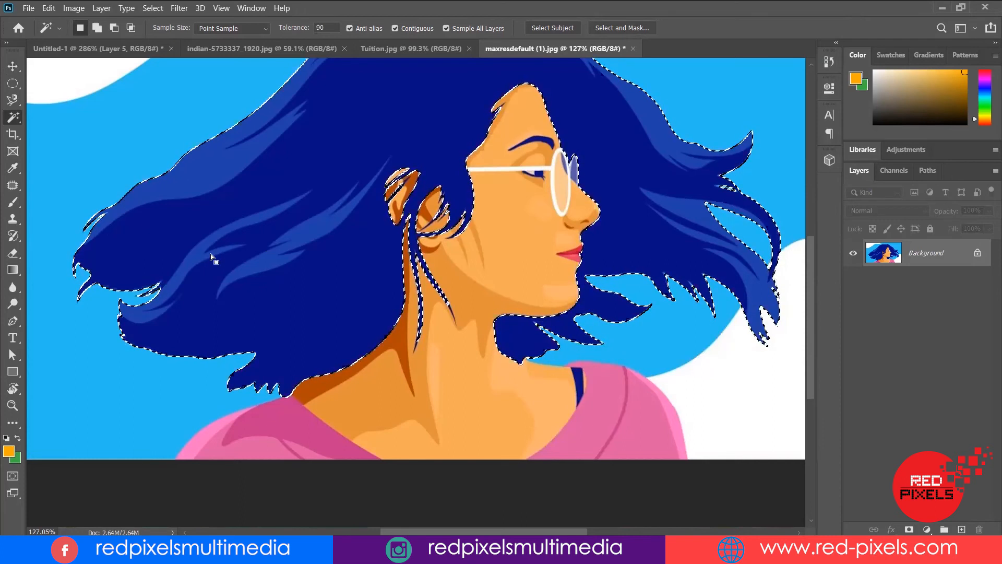
- Fill the selected hair with the green background colour, undo the fill, and clear the selection
key(ctrl+BackSpace)
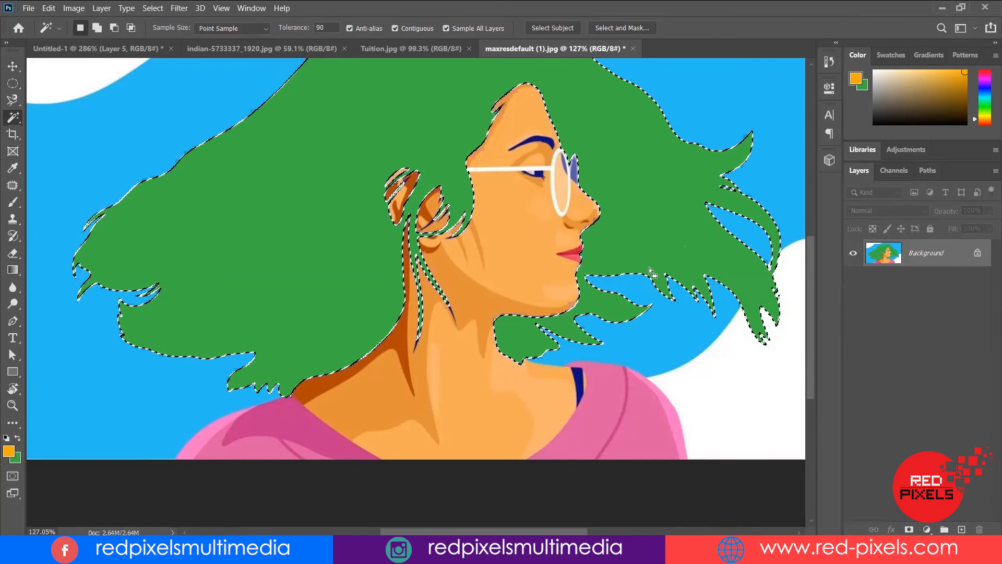
key(ctrl+z)
key(ctrl+d)
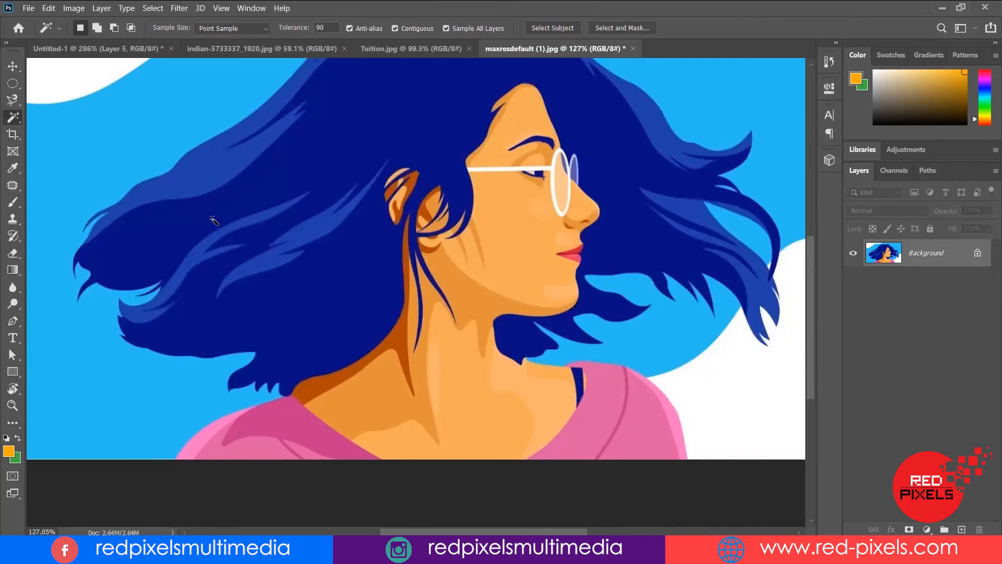
- Crop the illustration with the Crop tool to a freehand frame around the woman's face, neck and nearby hair, and undo the crop
right_click(14, 122)
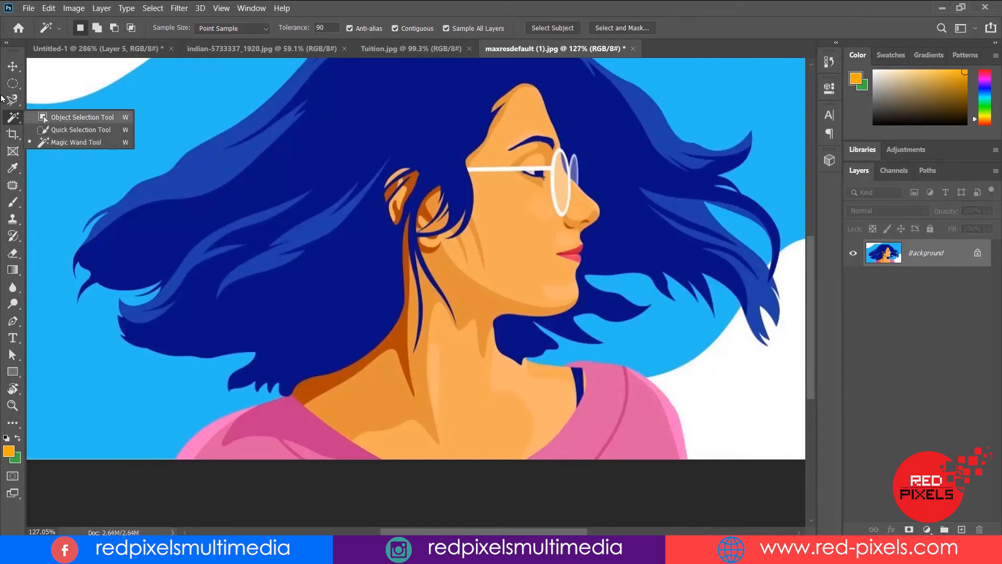
key(v)
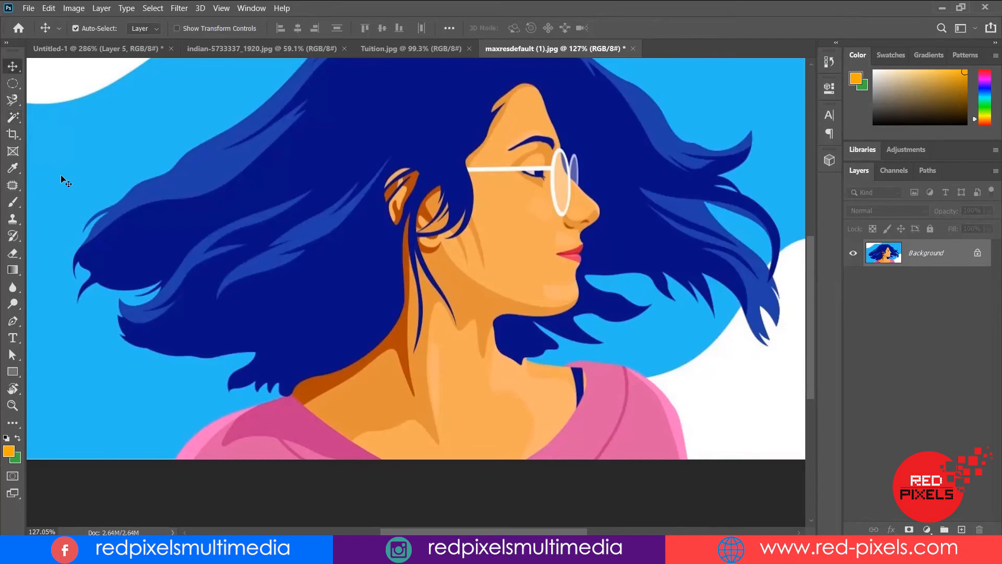
key(ctrl+1)
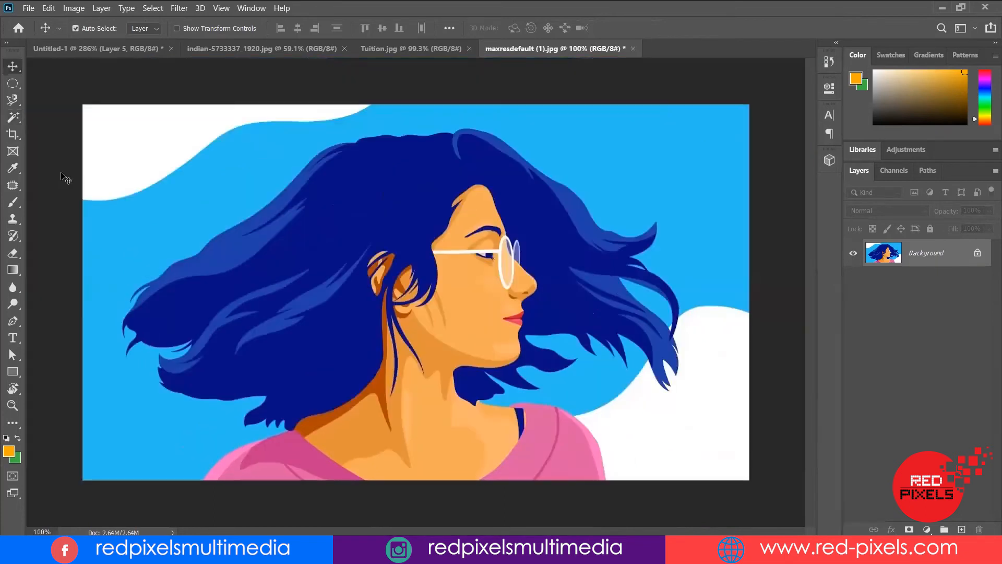
click(16, 138)
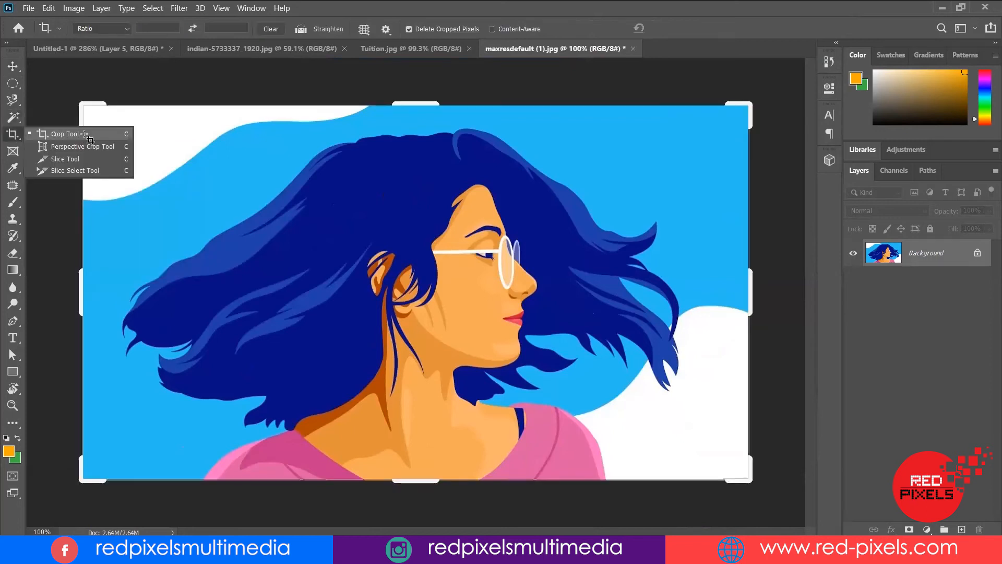
click(347, 154)
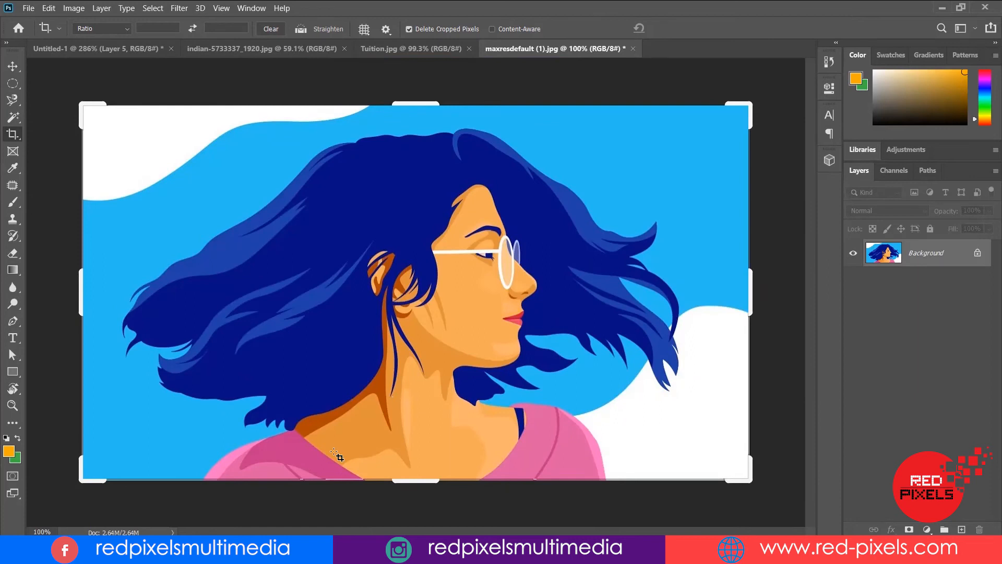
drag(299, 472, 557, 118)
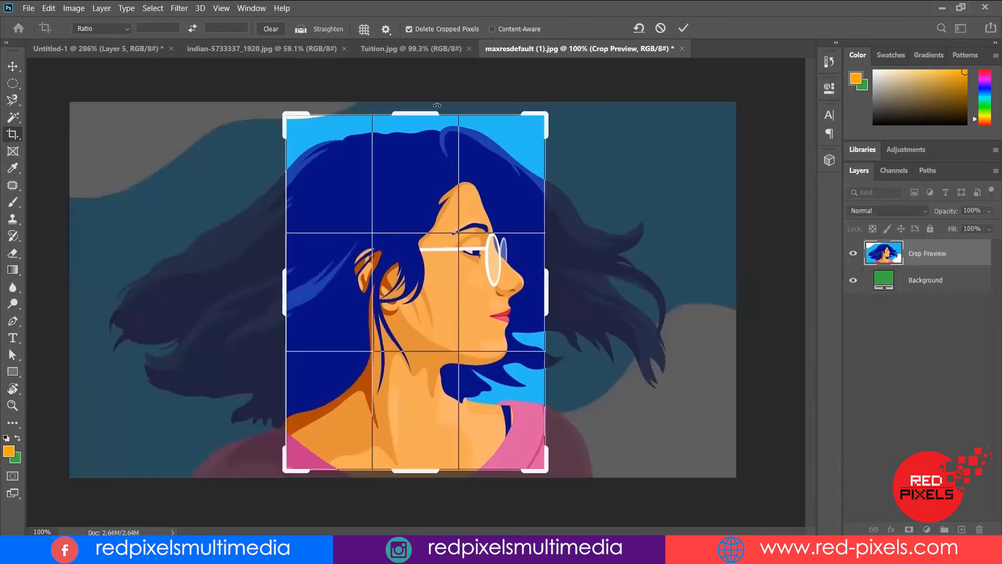
key(Return)
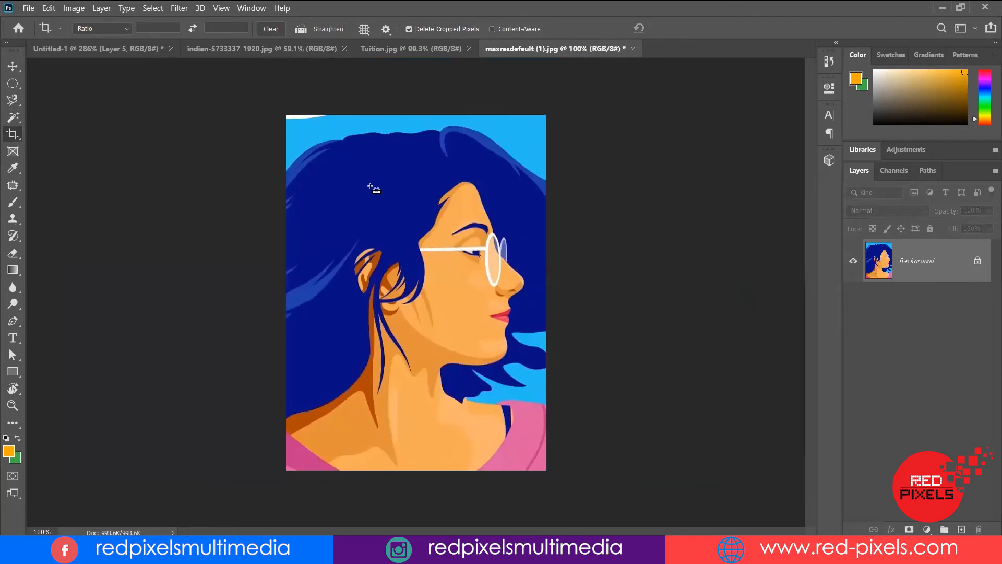
key(ctrl+z)
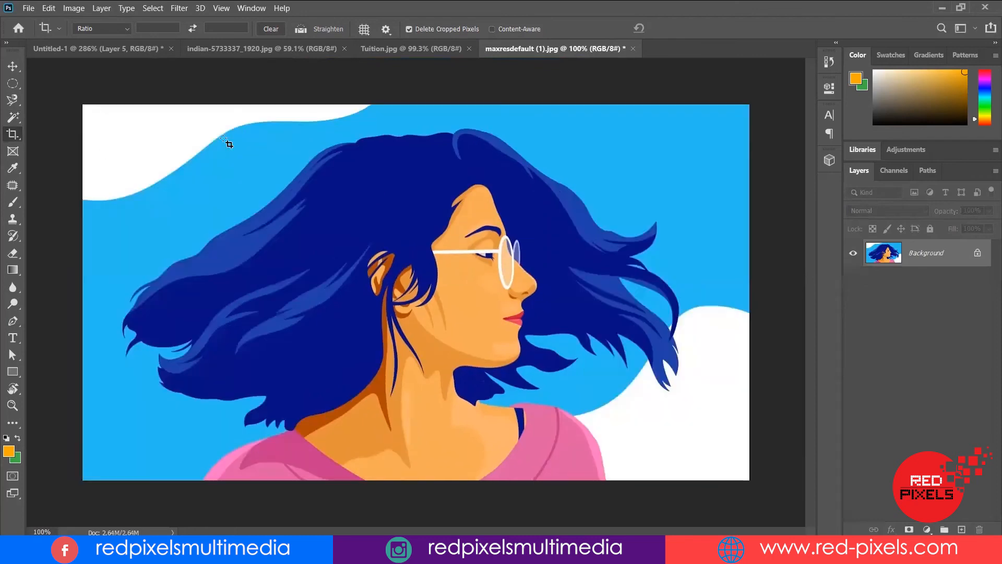
- Crop the illustration by pulling its side borders inward around the face at full height, commit it, and undo the crop
click(9, 137)
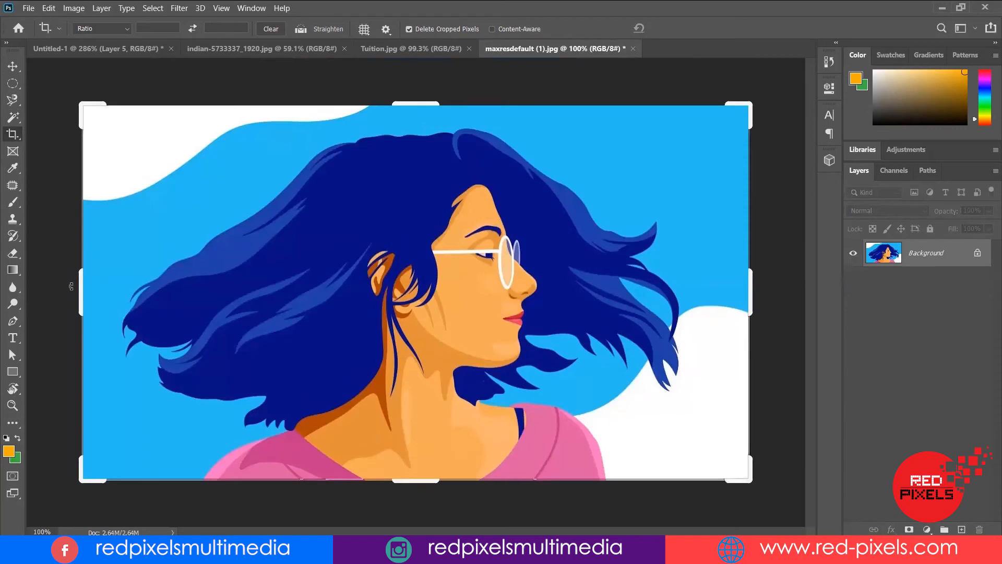
drag(81, 289, 96, 291)
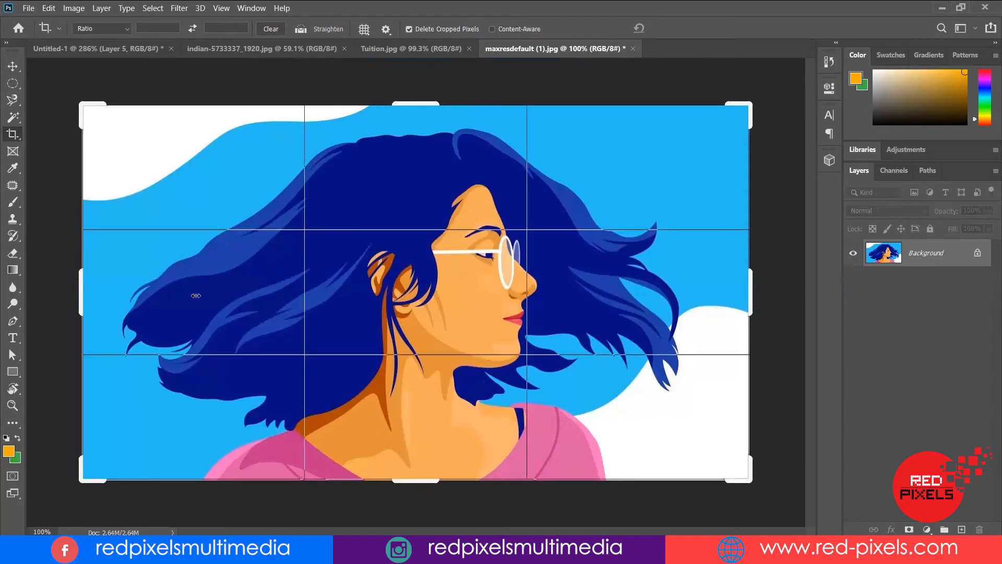
drag(178, 295, 274, 295)
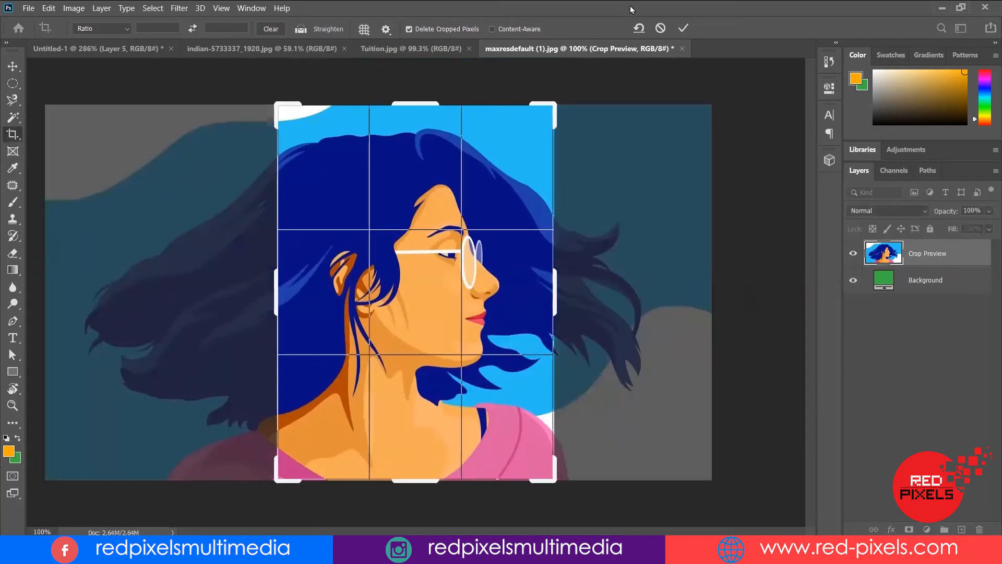
click(683, 28)
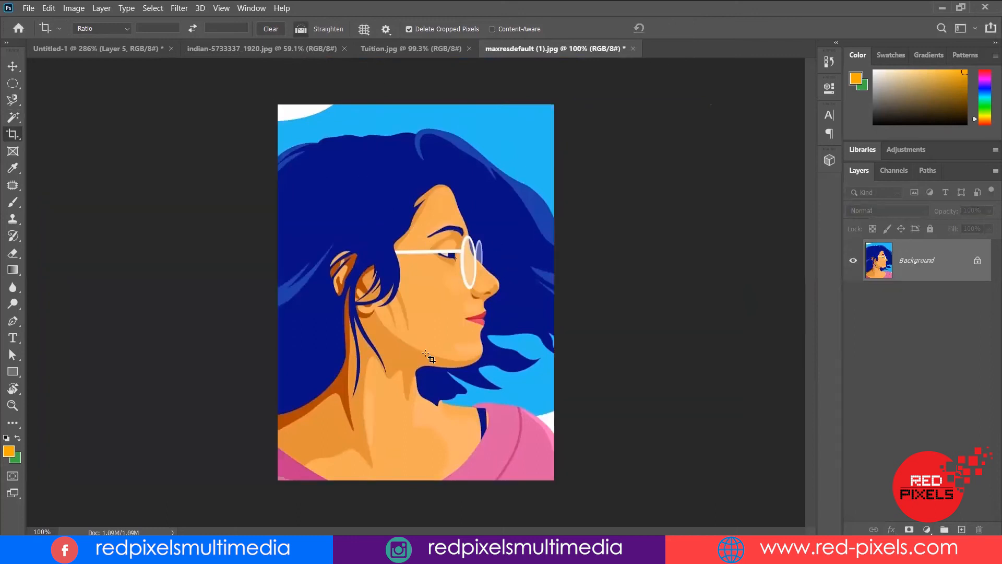
key(ctrl+z)
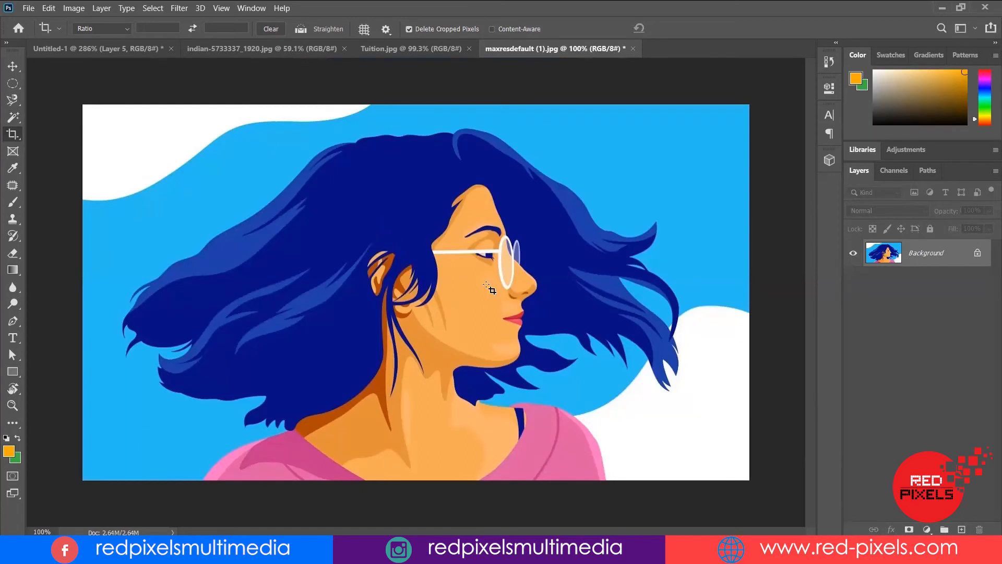
- Open Sign-Board-Mockup-PSD.jpg from the Images folder on Local Disk (E:)
click(28, 8)
click(35, 33)
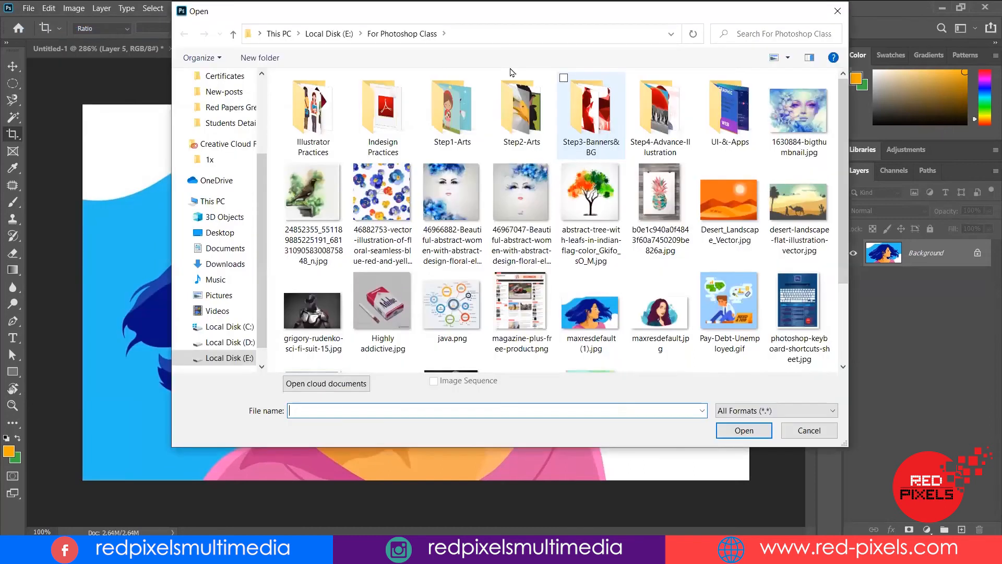
click(329, 33)
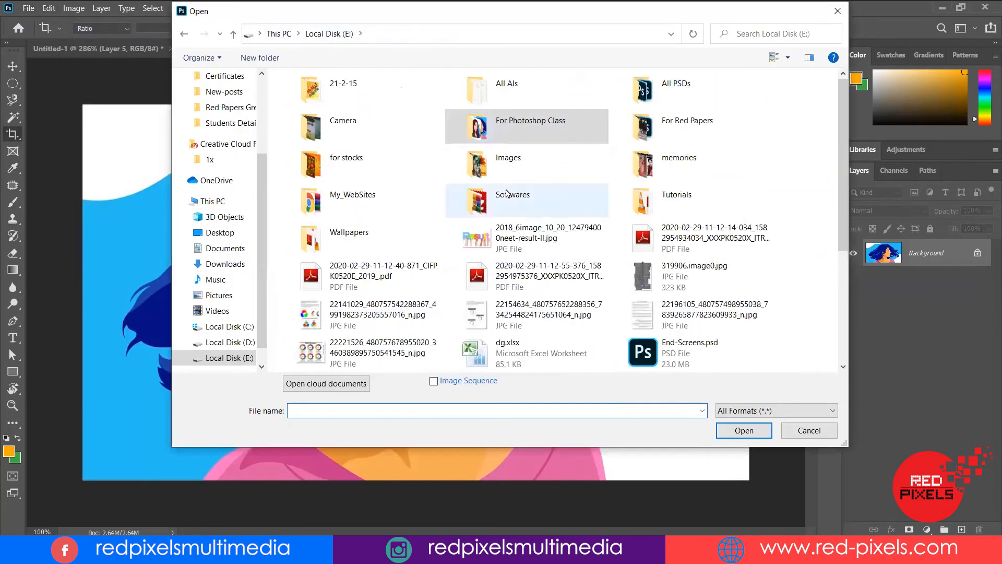
double_click(496, 162)
drag(841, 157, 834, 340)
click(352, 277)
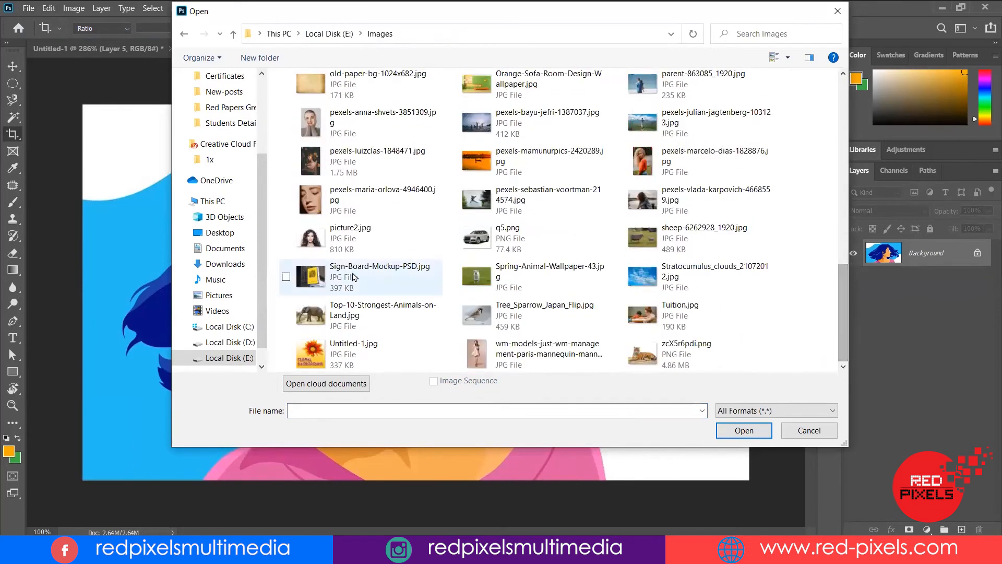
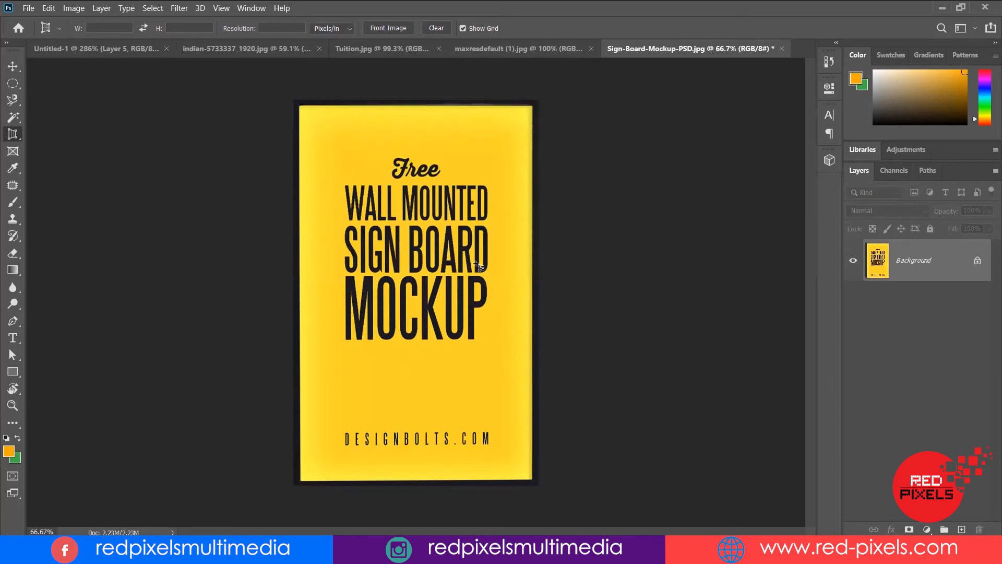
- Undo the perspective crop of the yellow sign board to restore the full photo
key(ctrl+z)
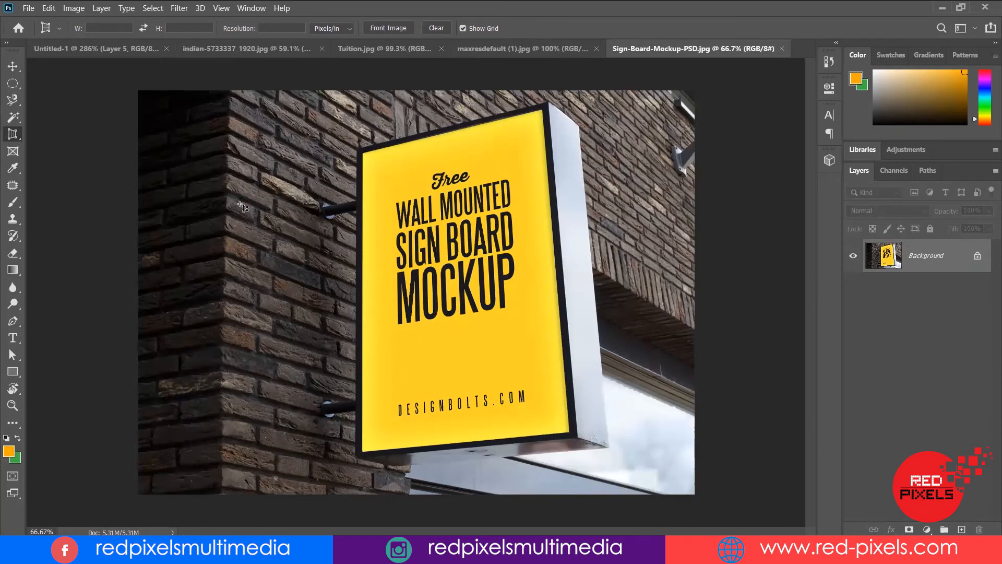
- Perspective-crop a four-cornered section of the brick wall beside the sign board, commit it, and undo the crop
click(230, 132)
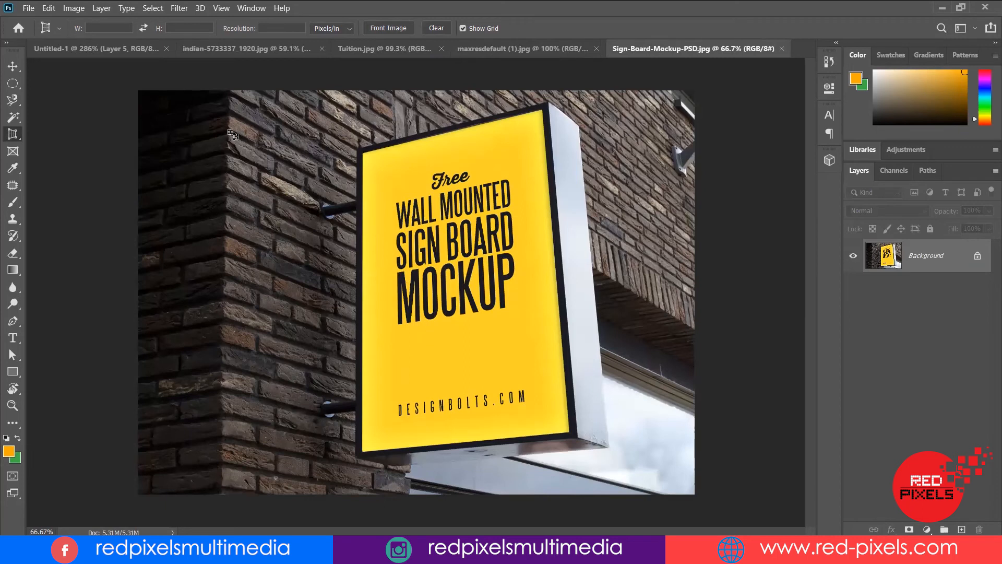
click(225, 391)
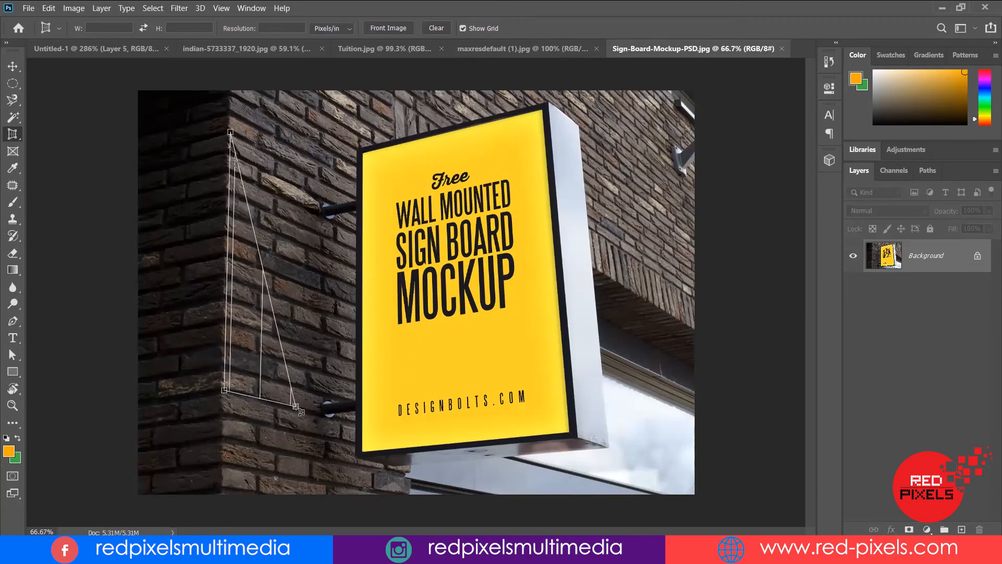
click(302, 410)
click(308, 190)
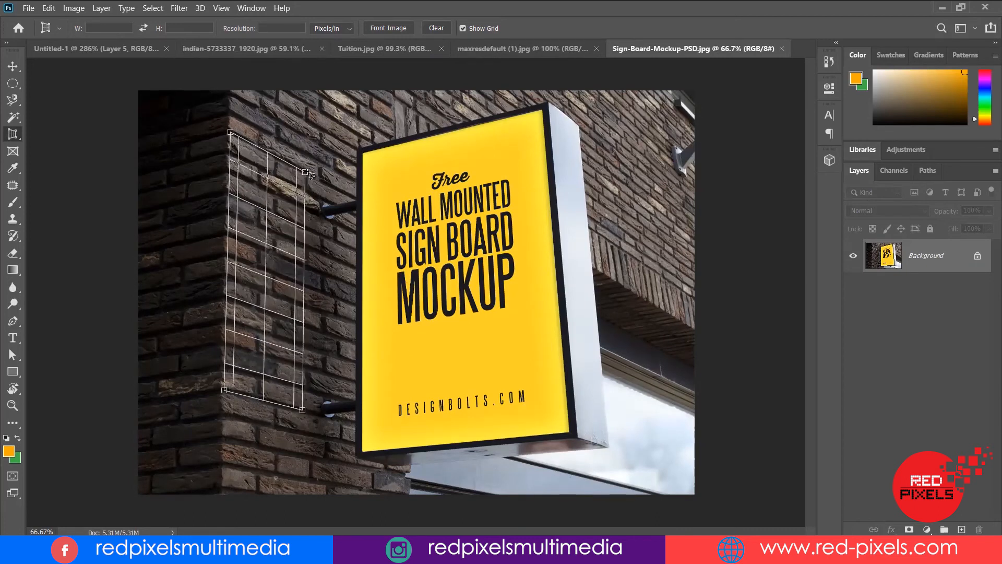
click(306, 173)
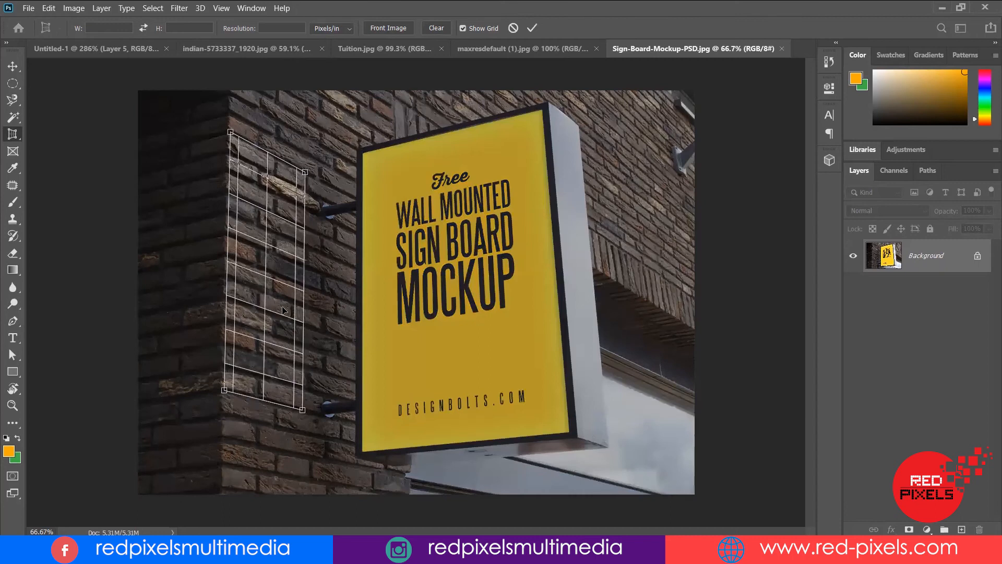
key(Return)
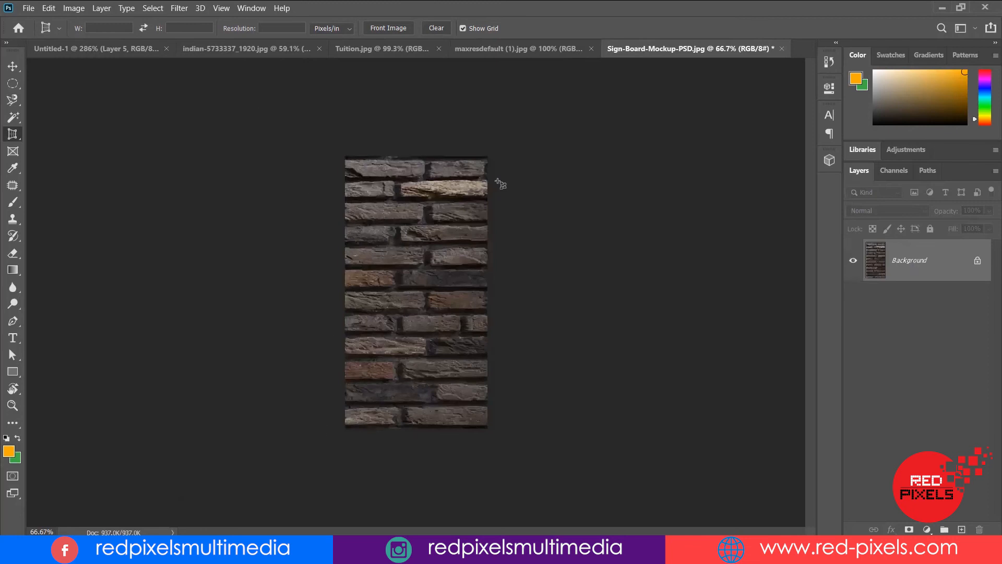
key(ctrl+z)
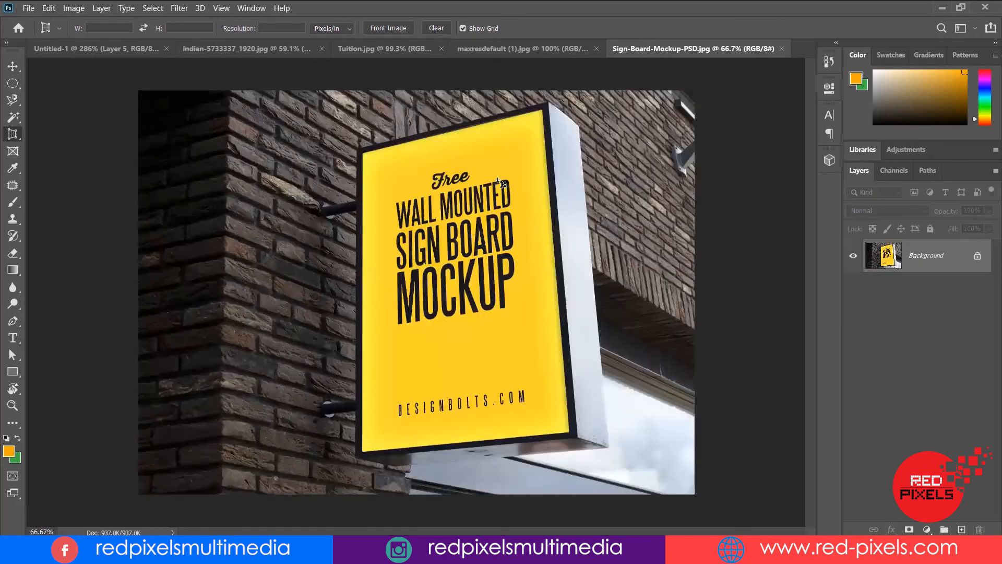
- Switch to the maxresdefault (1).jpg document and draw a slice about 430 px wide and 720 px high from its upper-left corner
right_click(11, 136)
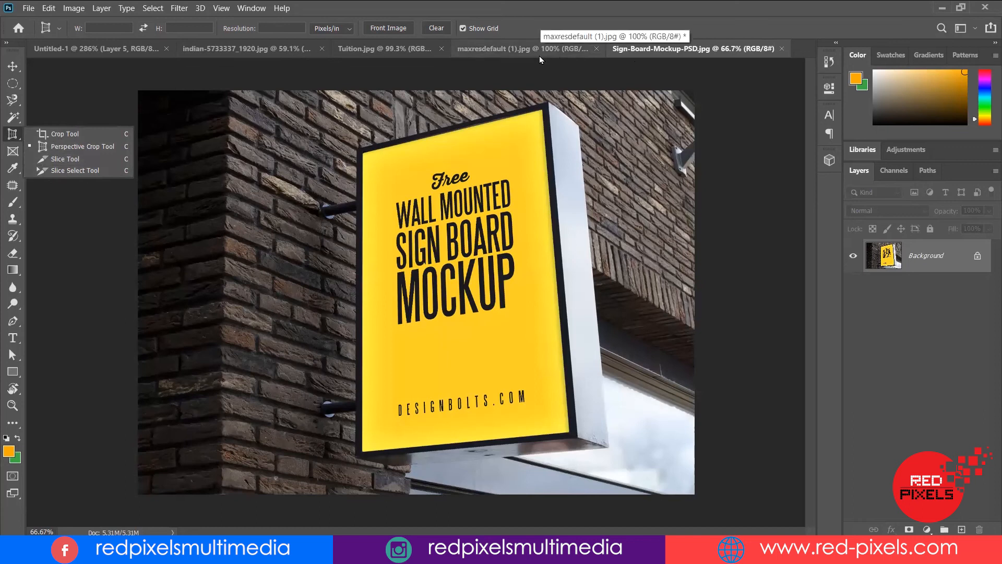
click(506, 49)
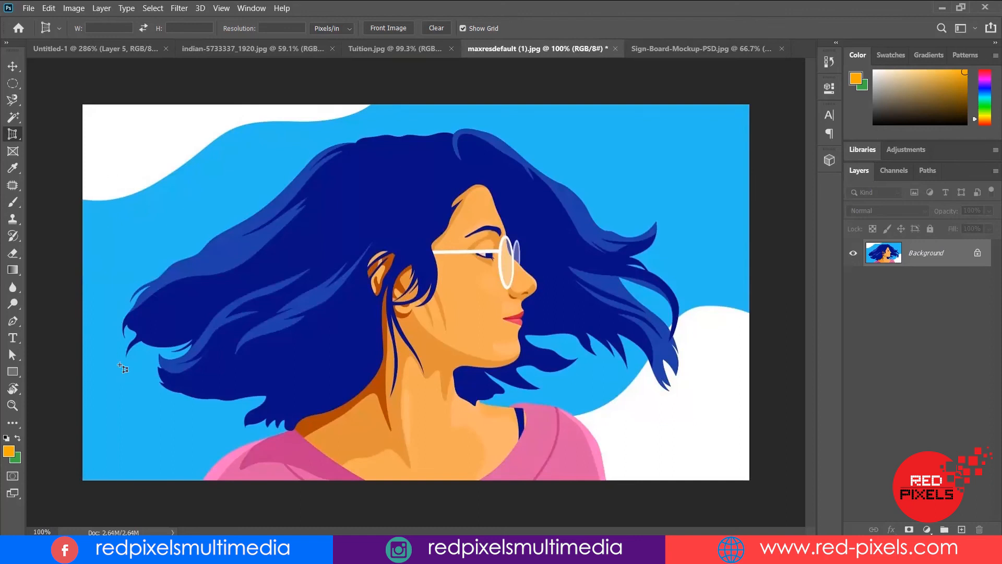
right_click(12, 133)
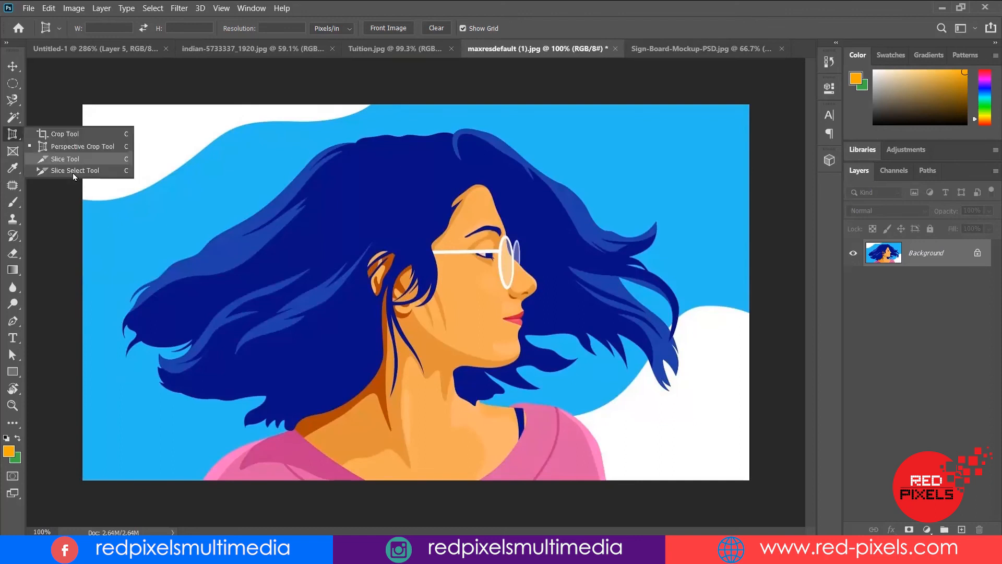
click(14, 135)
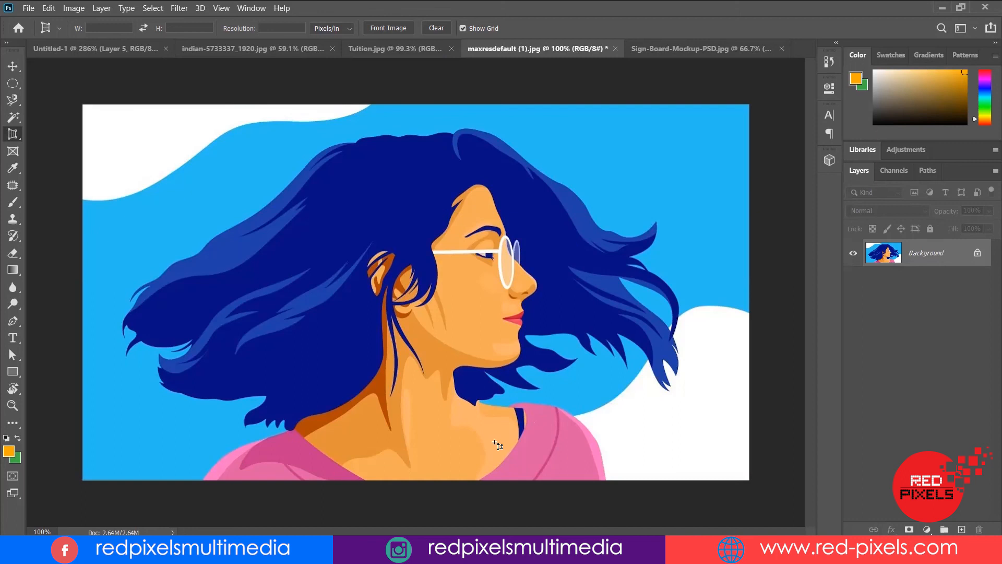
right_click(12, 134)
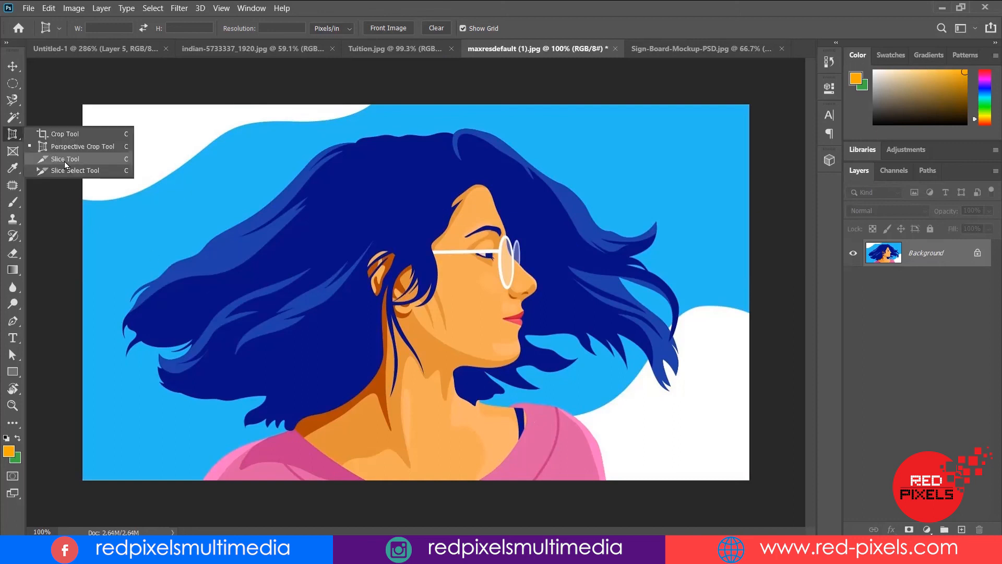
click(64, 160)
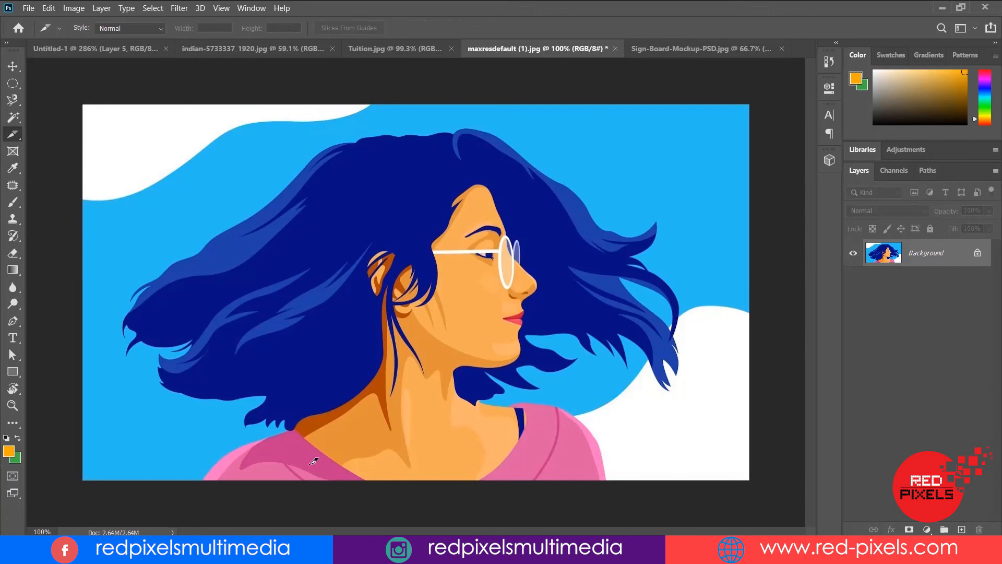
drag(82, 105, 309, 464)
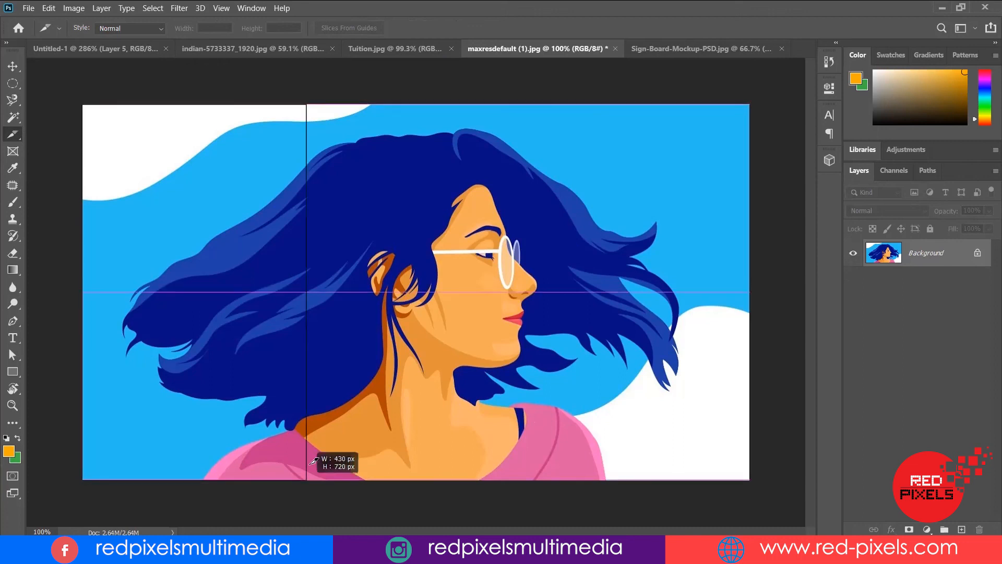
- Finish the first slice and draw an adjoining full-height slice over the face, about 469 px wide and 720 px high
drag(314, 461, 313, 461)
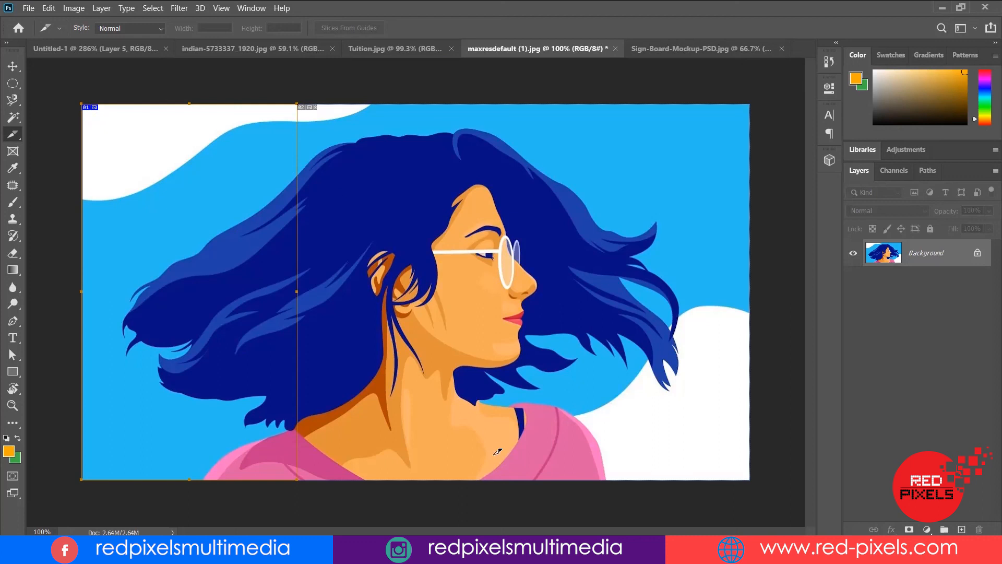
drag(297, 105, 542, 490)
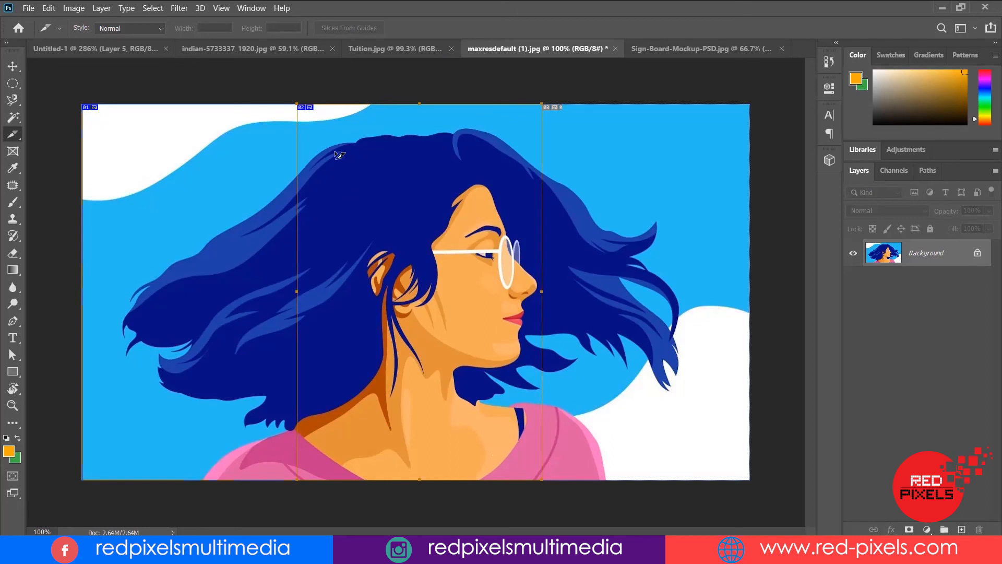
- Start a Save for Web (Legacy) export of the sliced image with JPEG as the file format
click(28, 8)
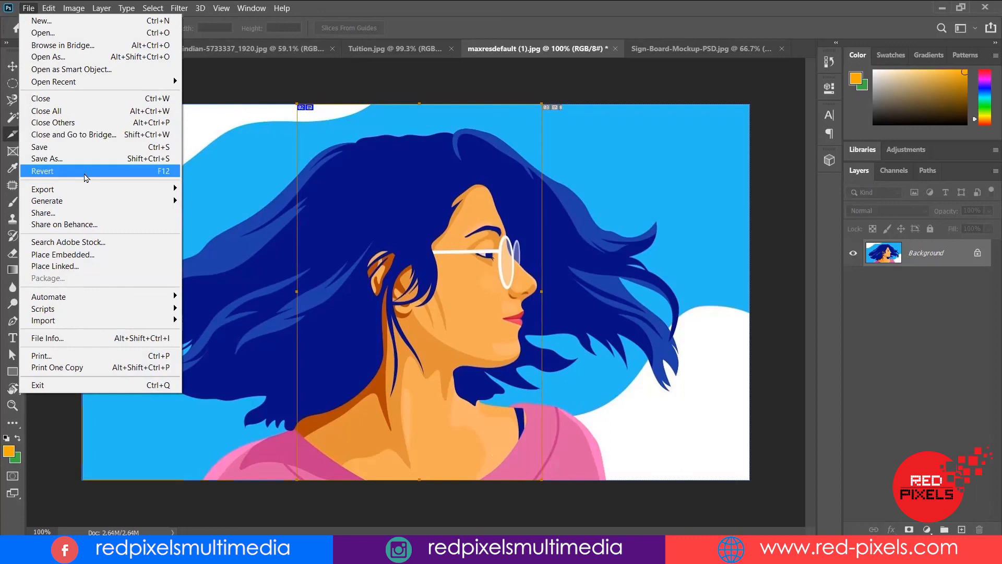
mouse_move(82, 191)
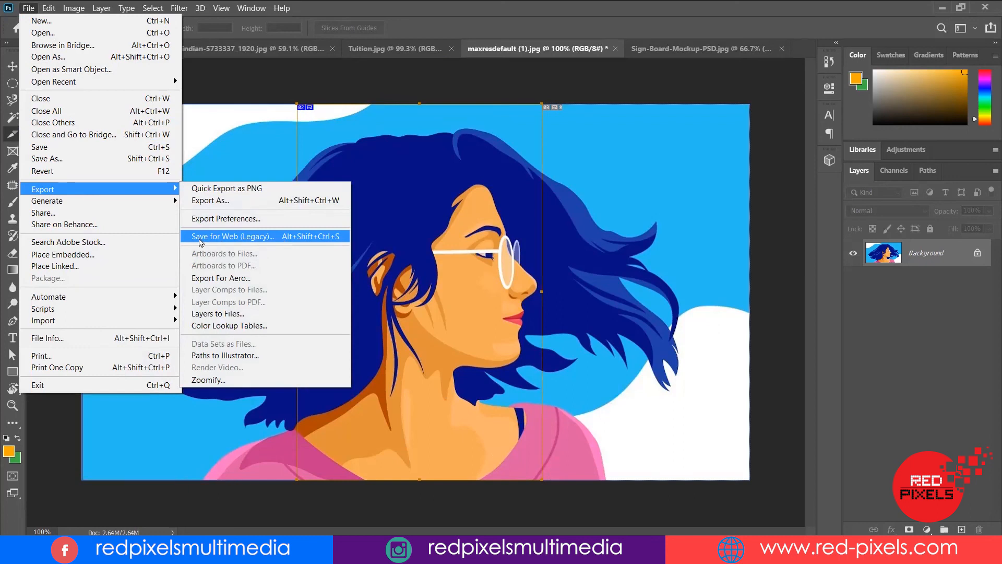
click(278, 237)
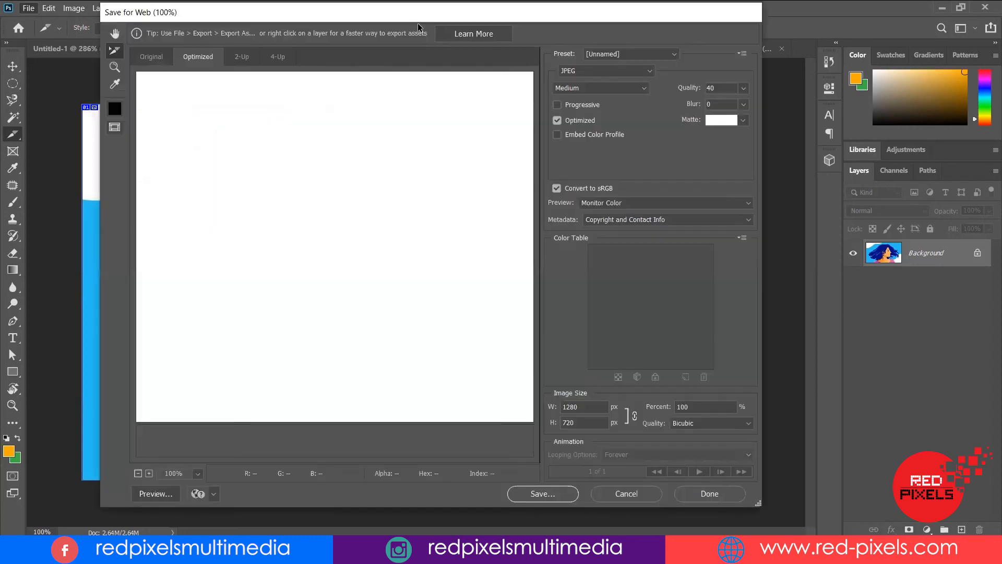
click(647, 72)
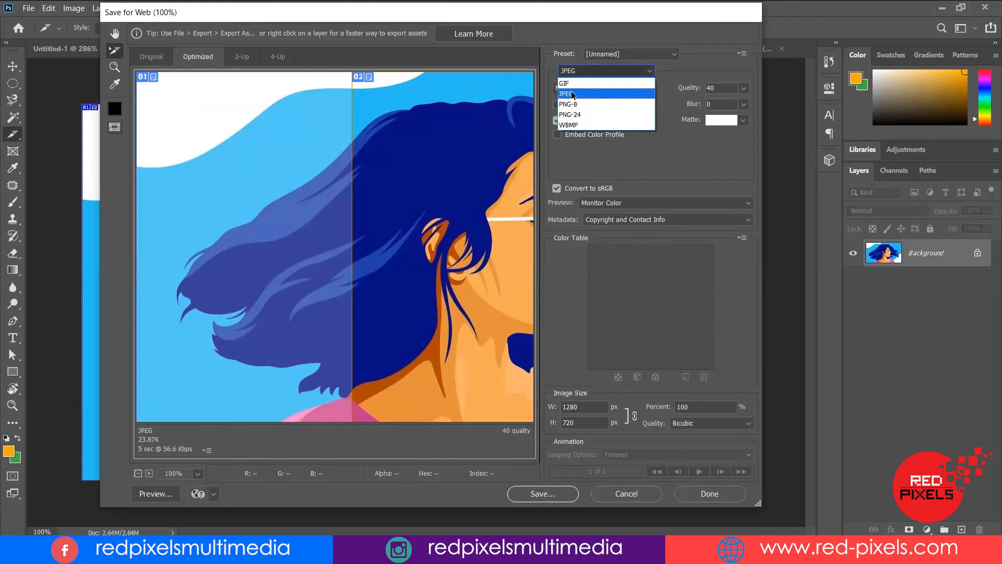
click(570, 93)
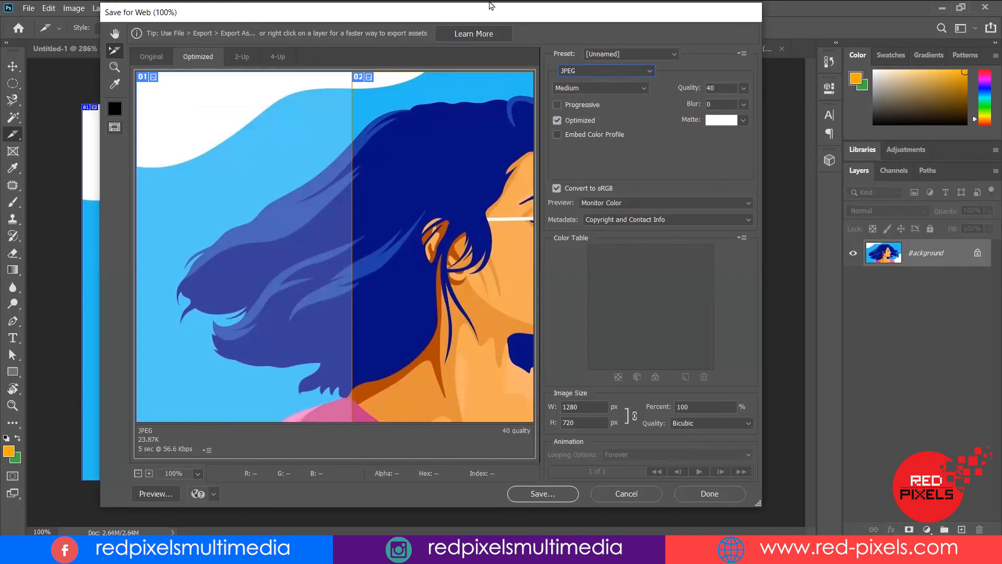
drag(494, 19, 499, 19)
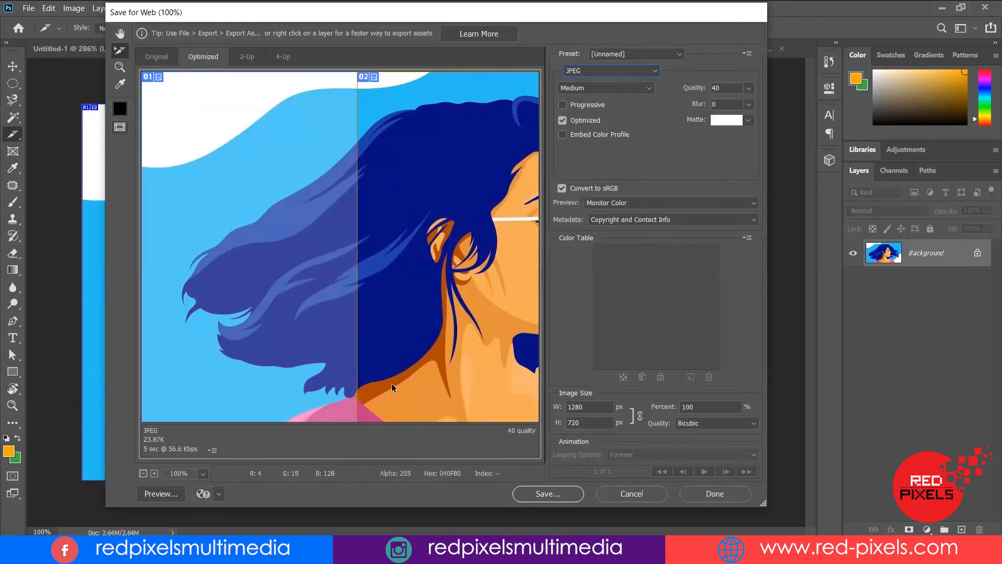
- Save all slices to the Desktop as images only, under the file name maxresdefault-(1).jpg
key(Return)
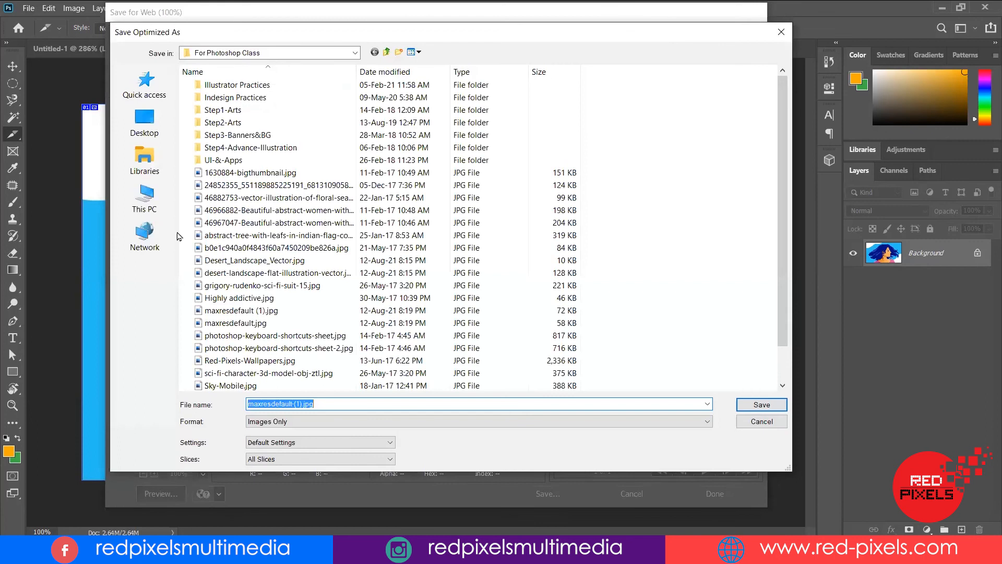
click(151, 116)
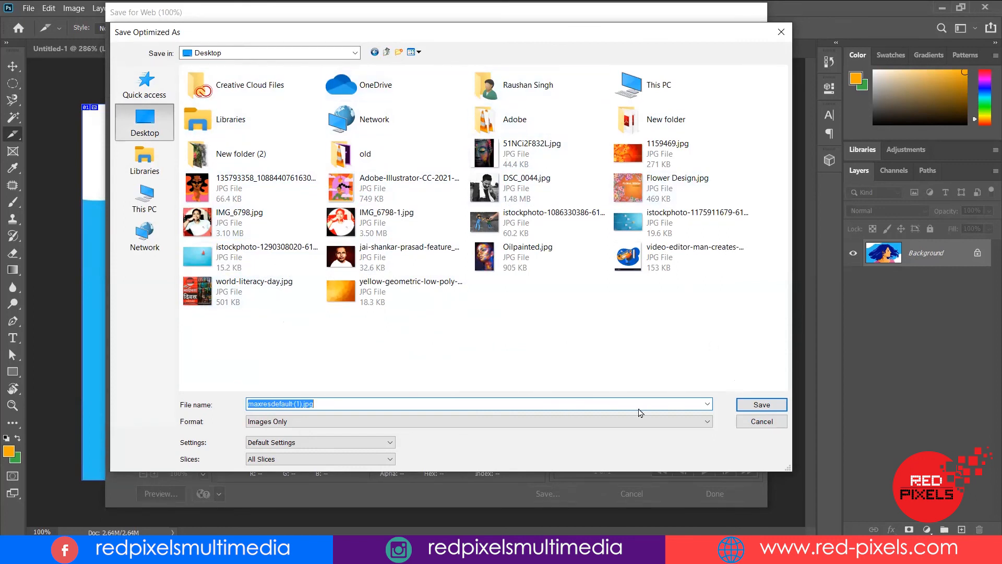
click(760, 405)
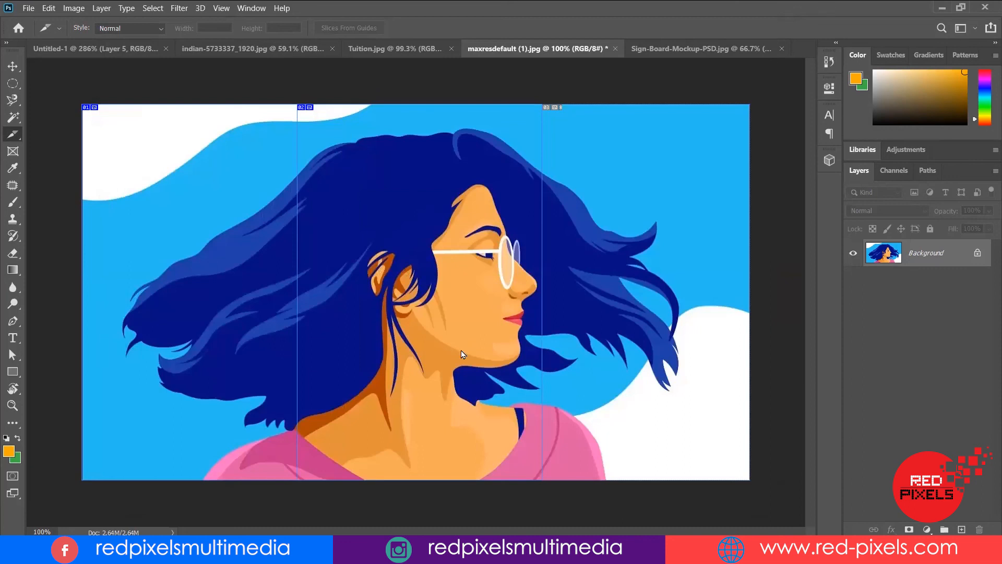
- Switch to the desktop and open the images folder that holds the exported slices
click(865, 1)
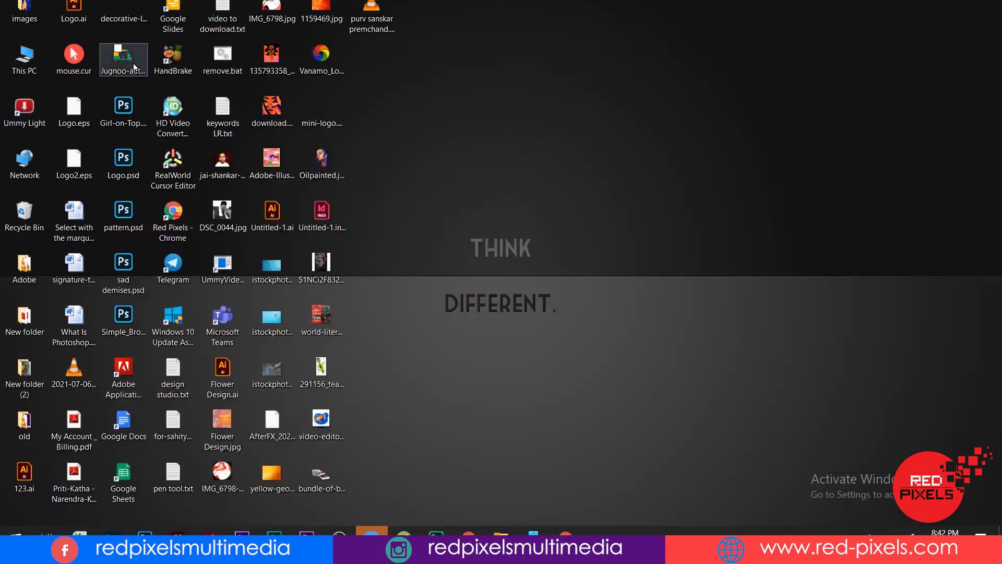
click(29, 8)
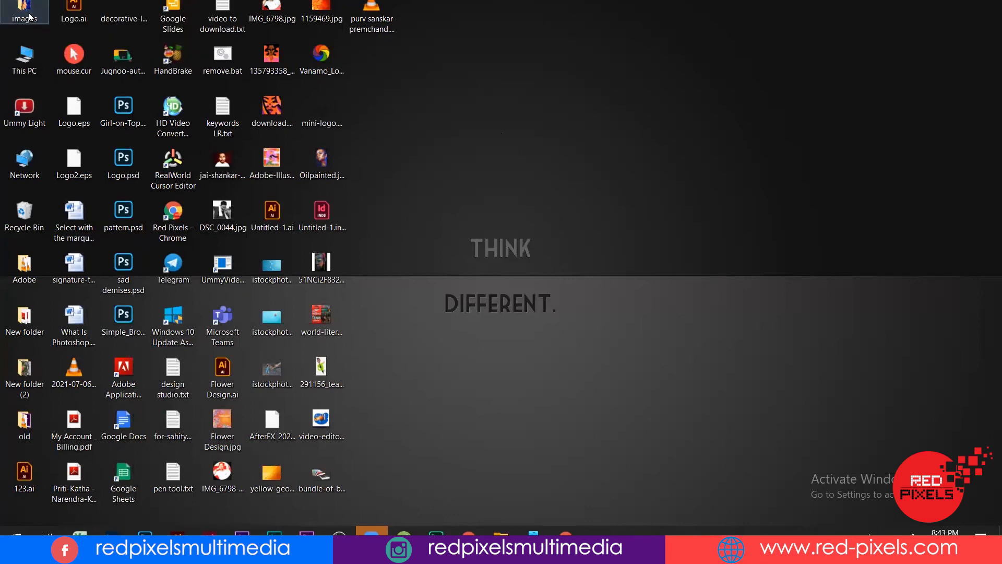
double_click(29, 17)
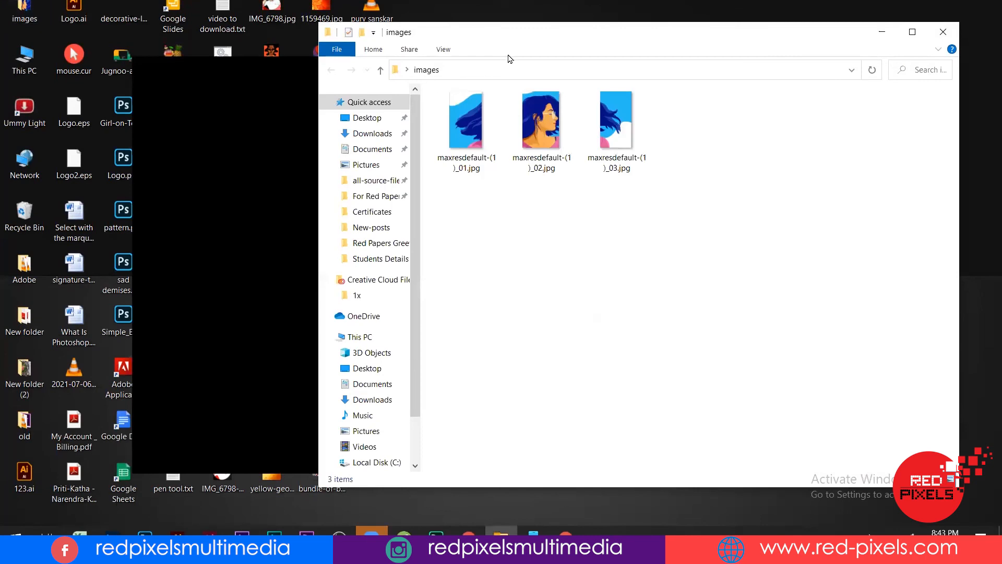
drag(444, 33, 291, 45)
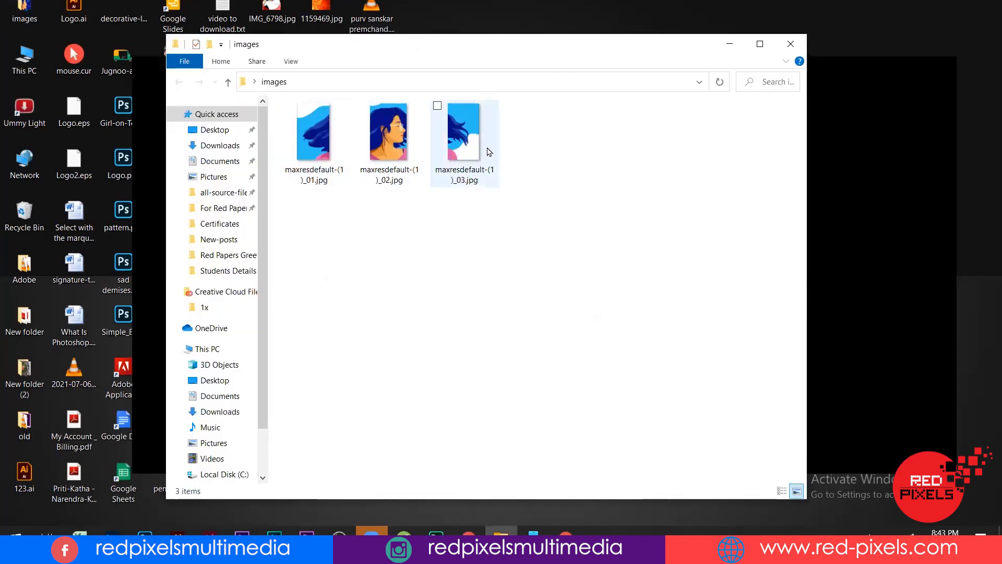
- View the exported slice images starting from maxresdefault-(1)_01.jpg, and close the photo viewer and the images folder
click(329, 145)
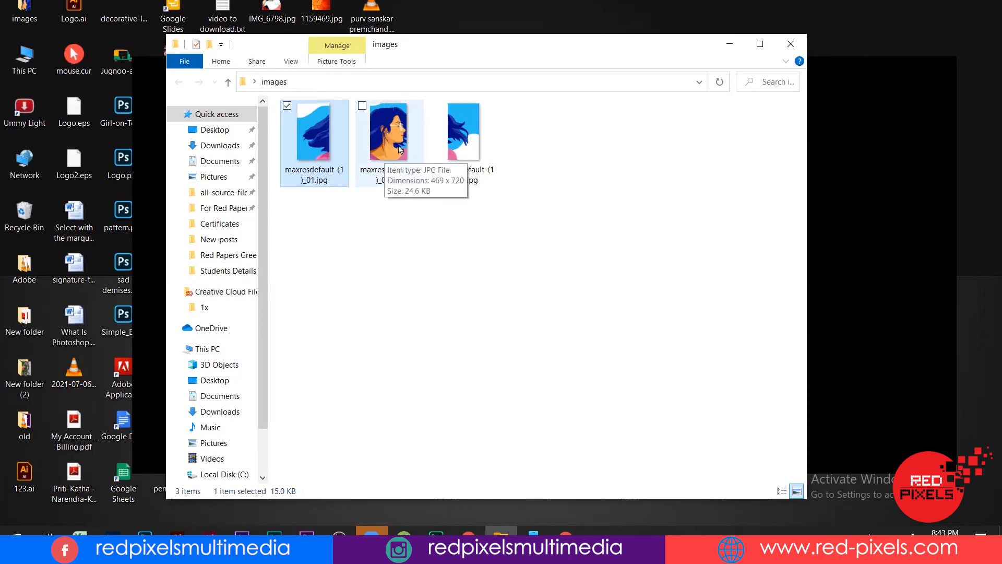
double_click(334, 142)
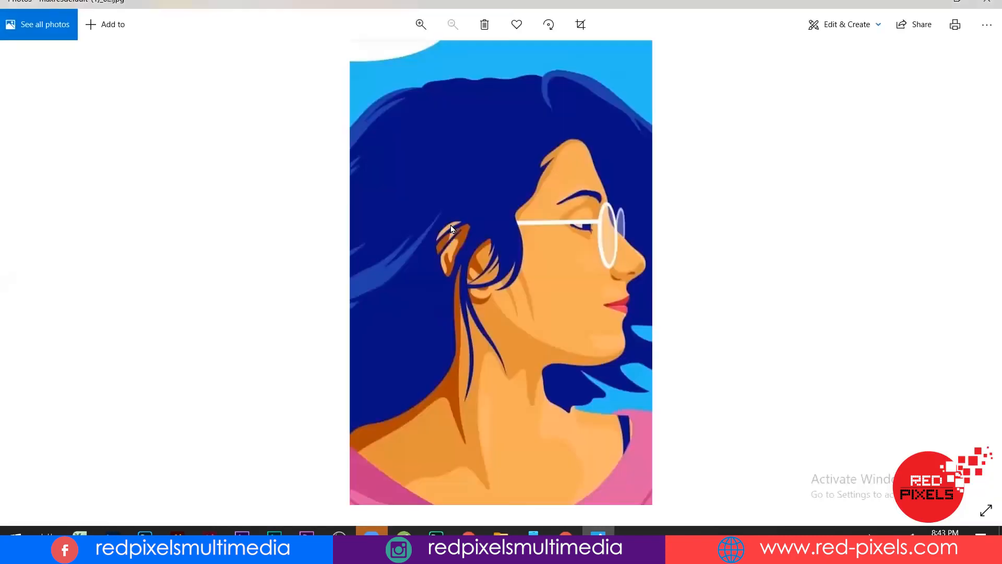
key(Right)
click(987, 3)
click(790, 43)
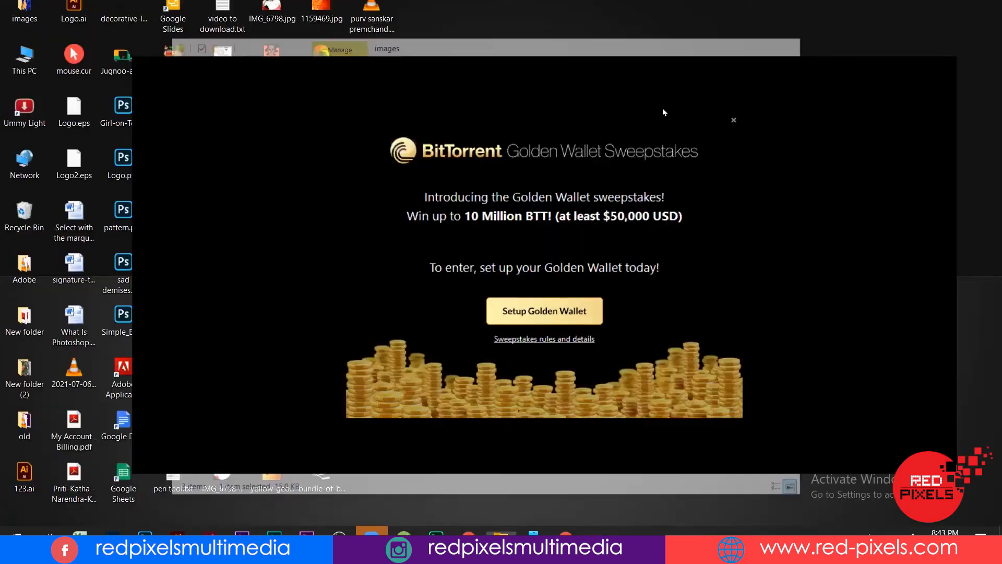
- Return to Photoshop and switch from the Slice tool to the Crop tool
click(145, 533)
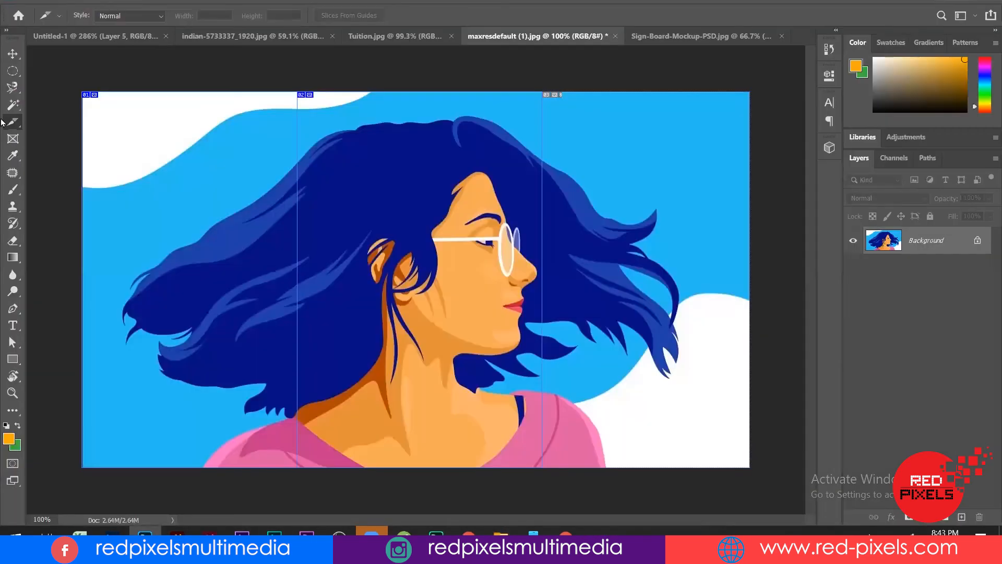
right_click(9, 126)
click(42, 123)
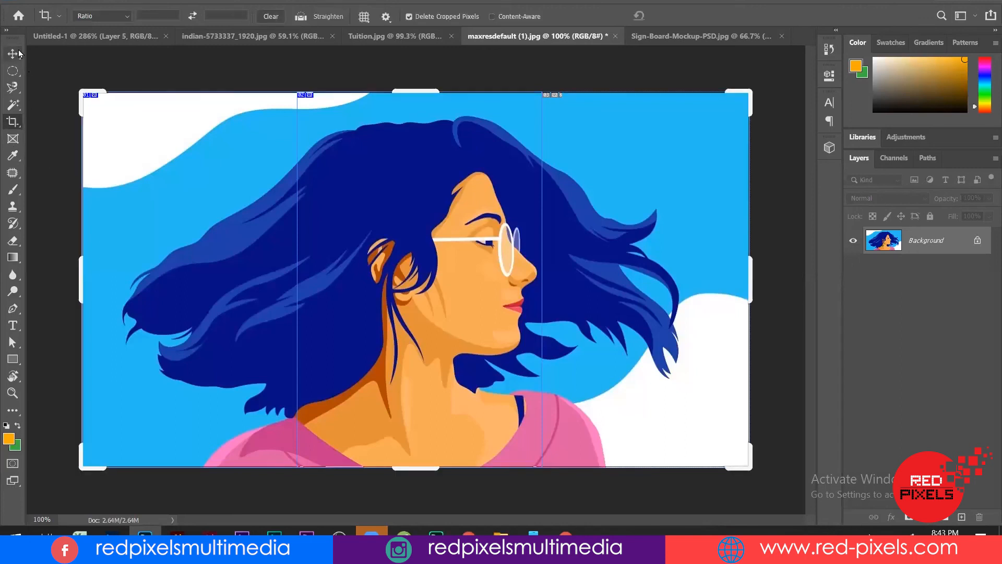